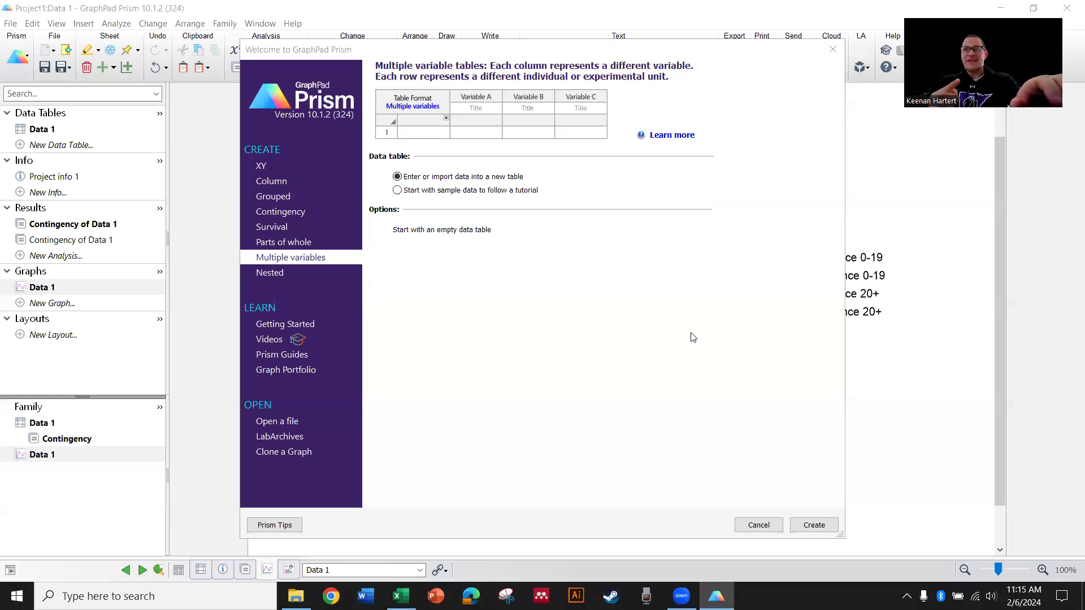
- Create a new project holding an empty Multiple variables table, Data 1, for entering data
left_click(584, 334)
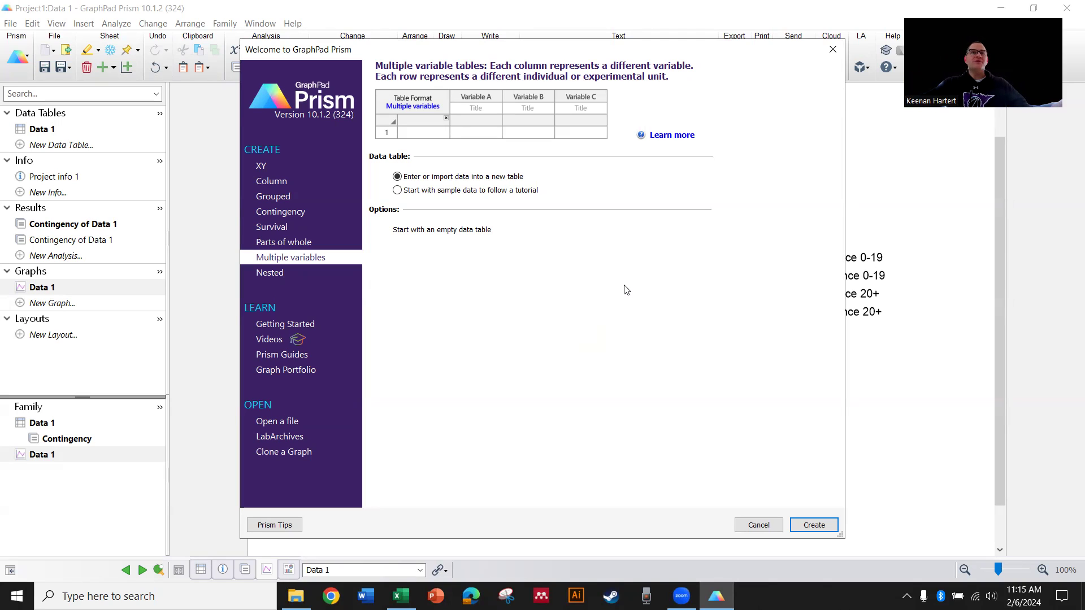
left_click(815, 525)
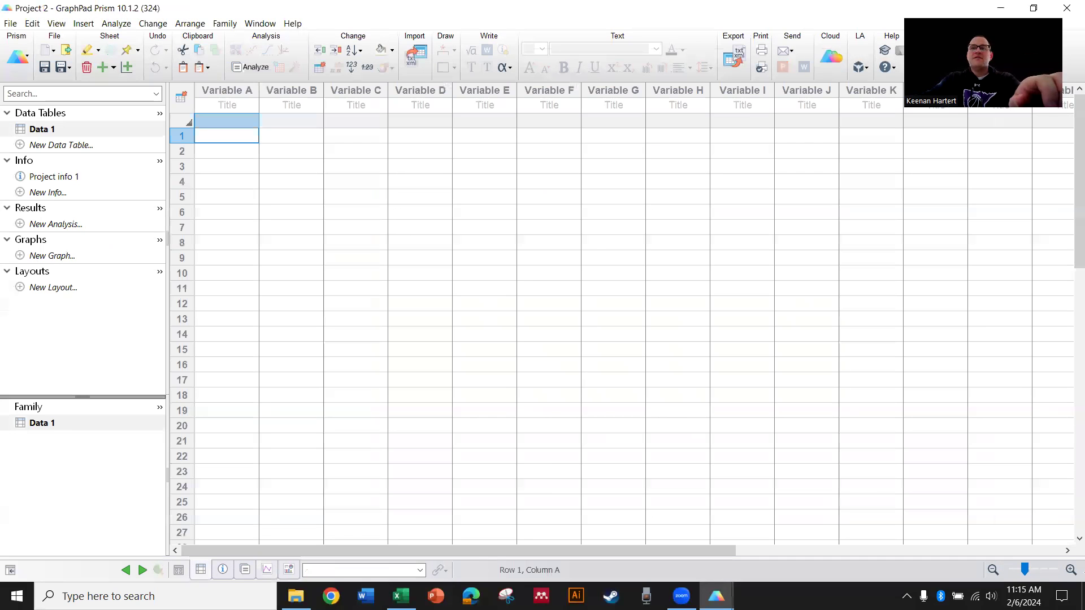
- Close the old contingency Project1 after answering its save prompt, then switch to the Excel workbook
mouse_move(716, 596)
left_click(706, 491)
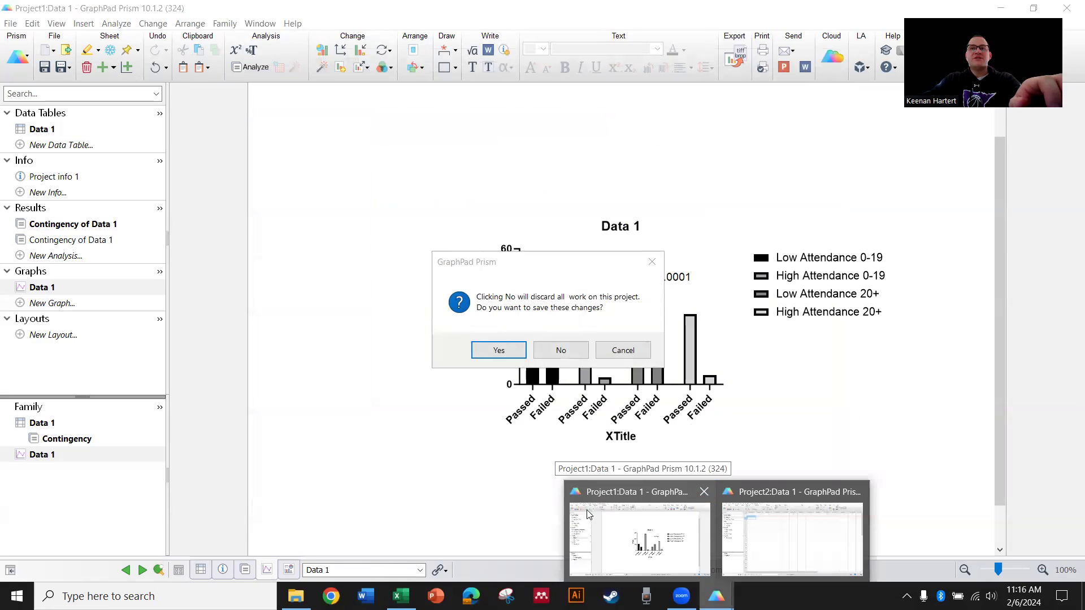
left_click(562, 350)
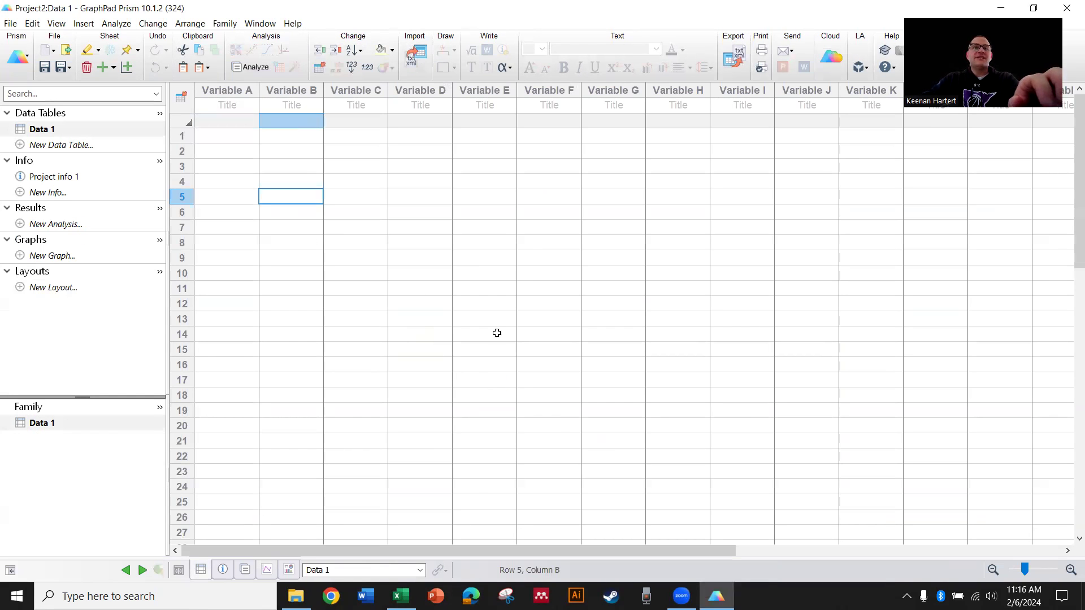
key("alt+Tab")
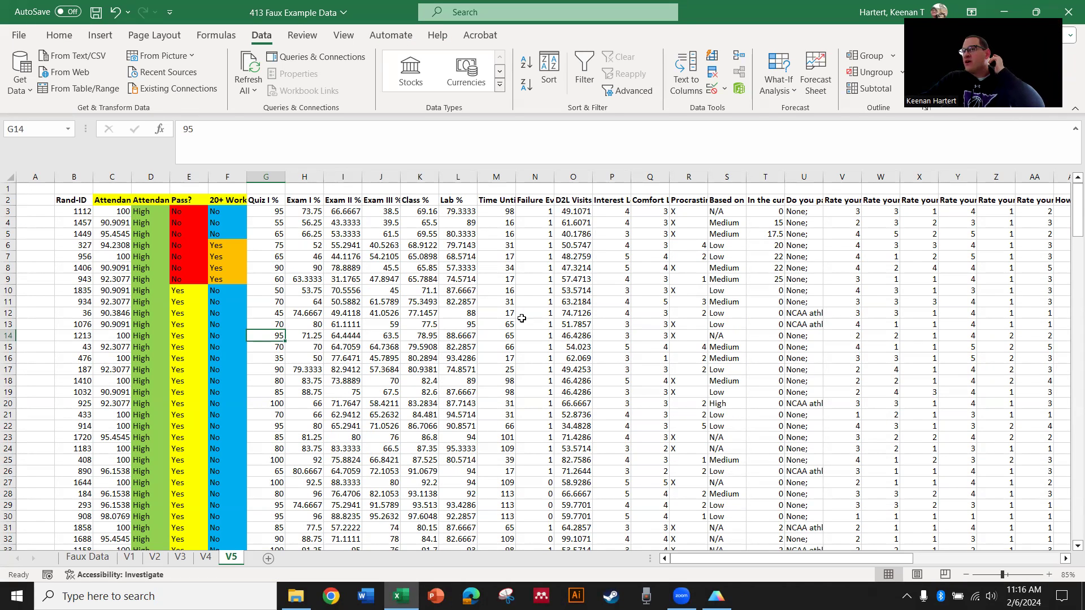
- Look over the Attendance, Pass? and 20+ Working? headers and first student's values on sheet V5
left_click(146, 199)
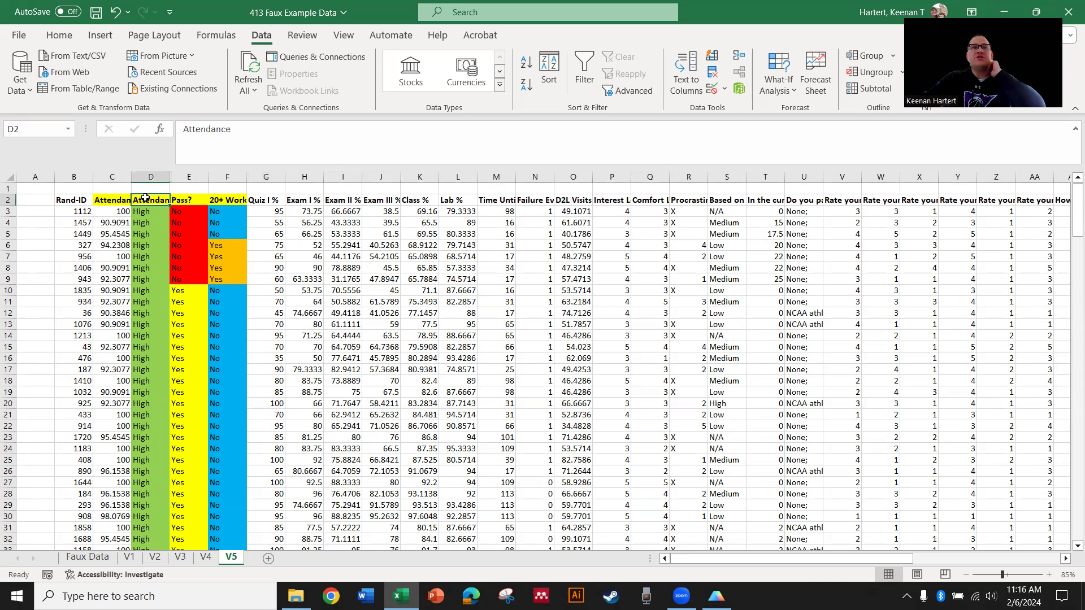
key("Down")
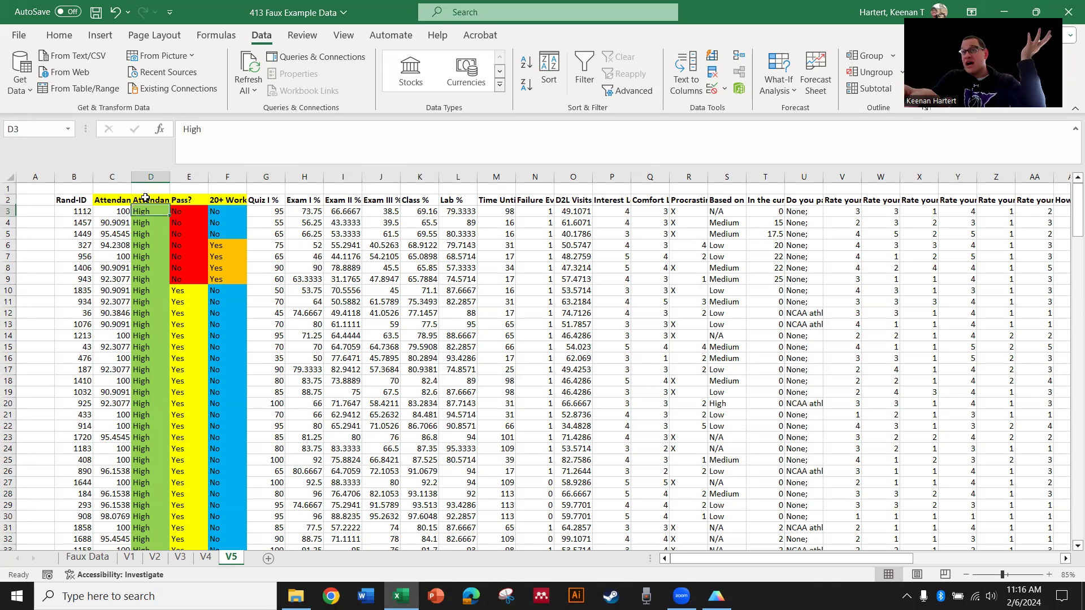
key("Up")
key("Right")
key("Right")
key("Down")
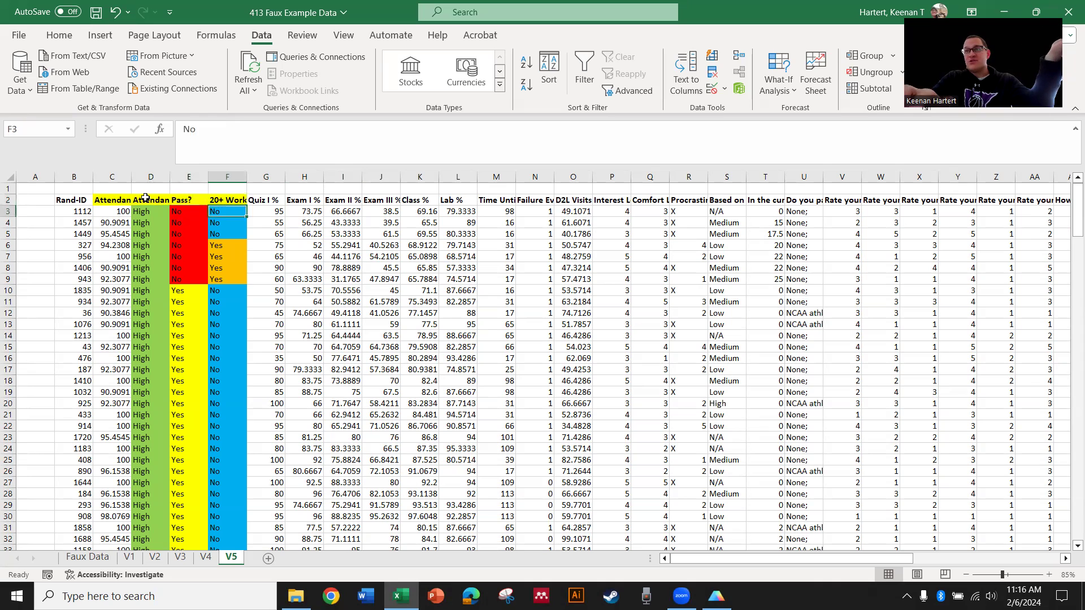
key("Left")
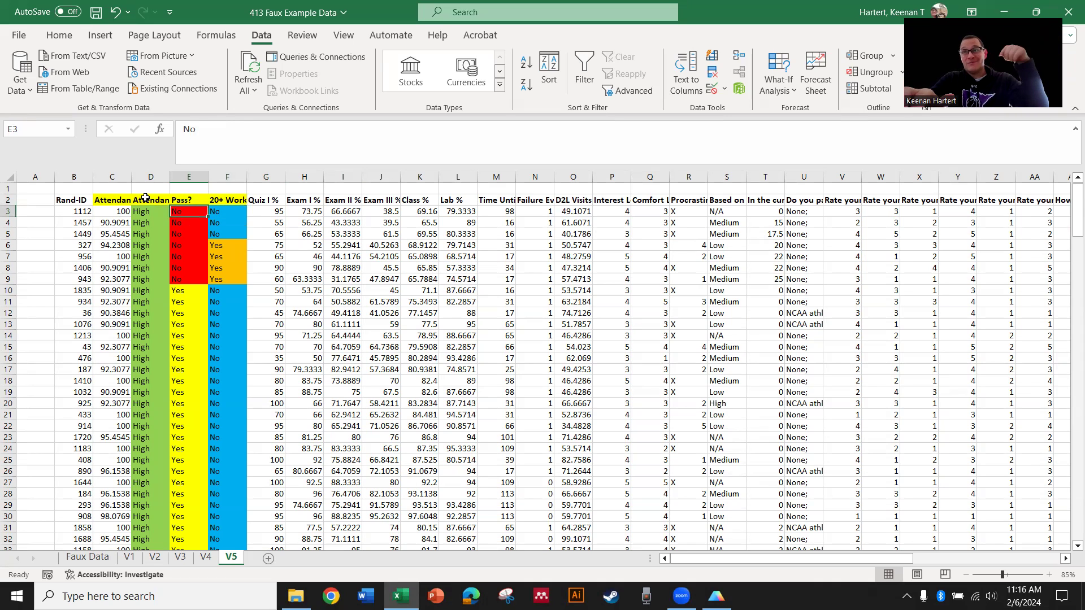
key("Up")
key("Right")
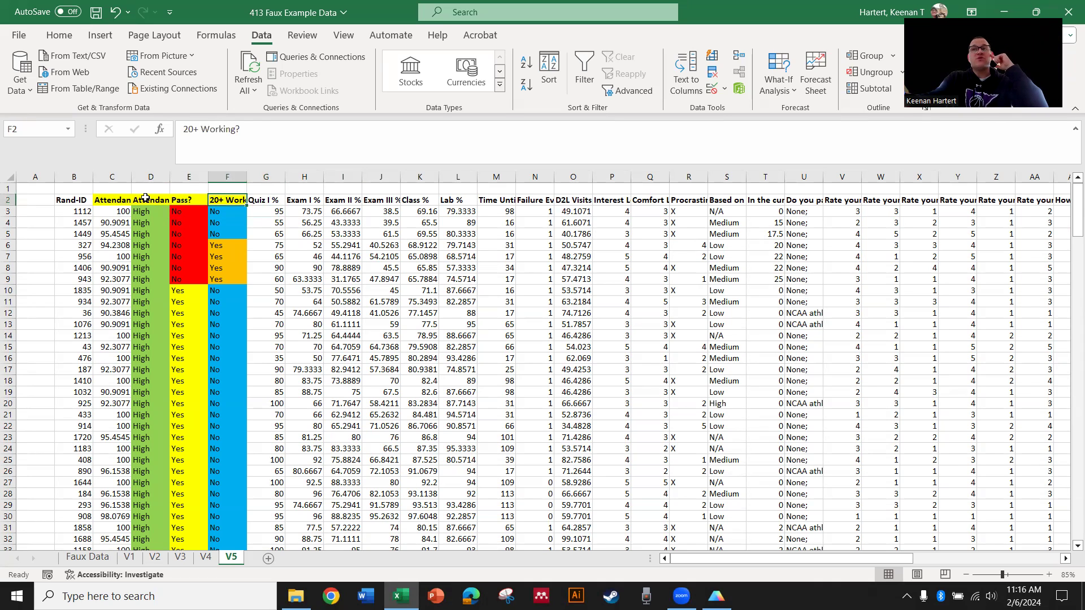
key("Right")
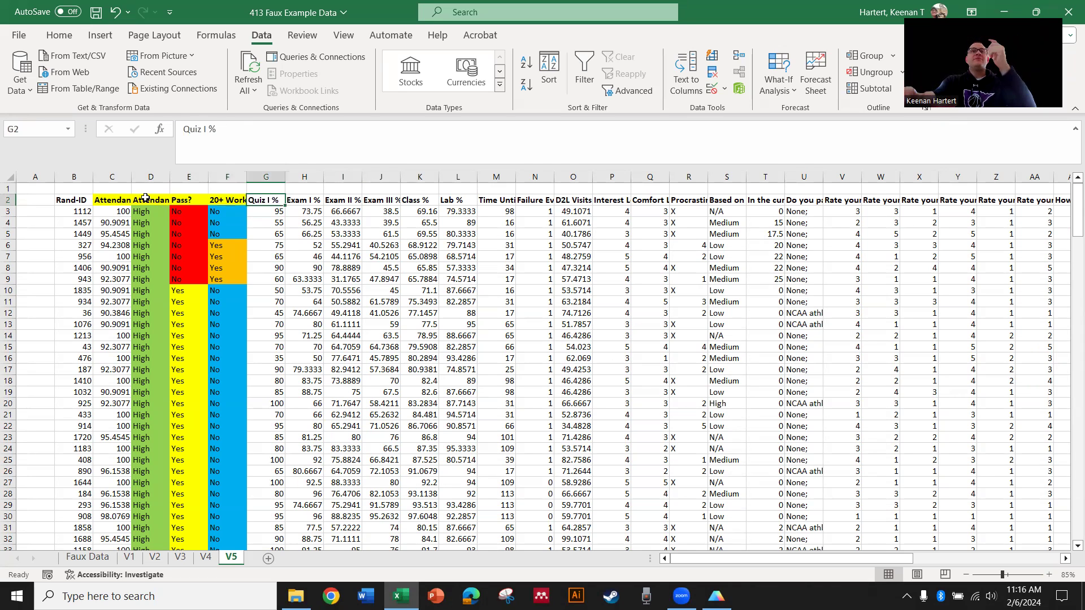
left_click_drag(338, 280, 526, 468)
left_click(749, 413)
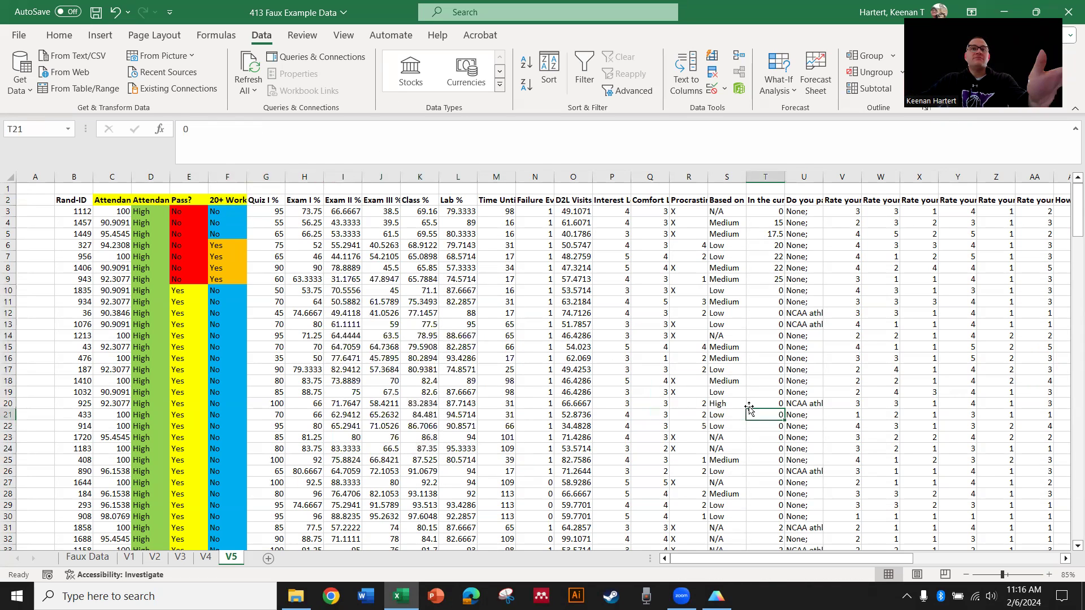
left_click(656, 372)
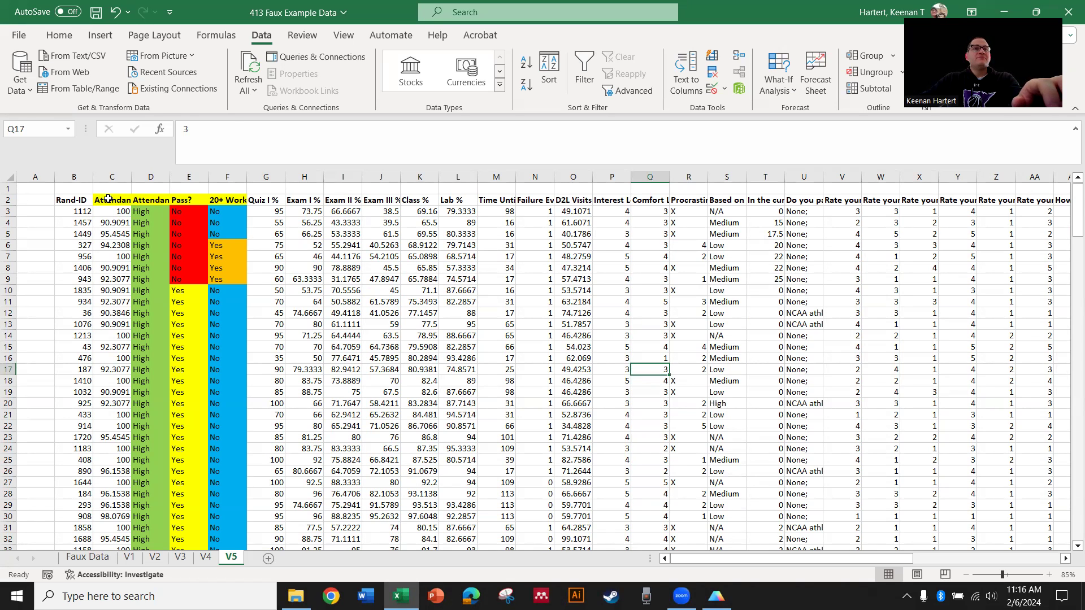
- Copy the Attendance % through 20+ Working? columns (C2:F2) down to the last student row
left_click_drag(118, 201, 226, 289)
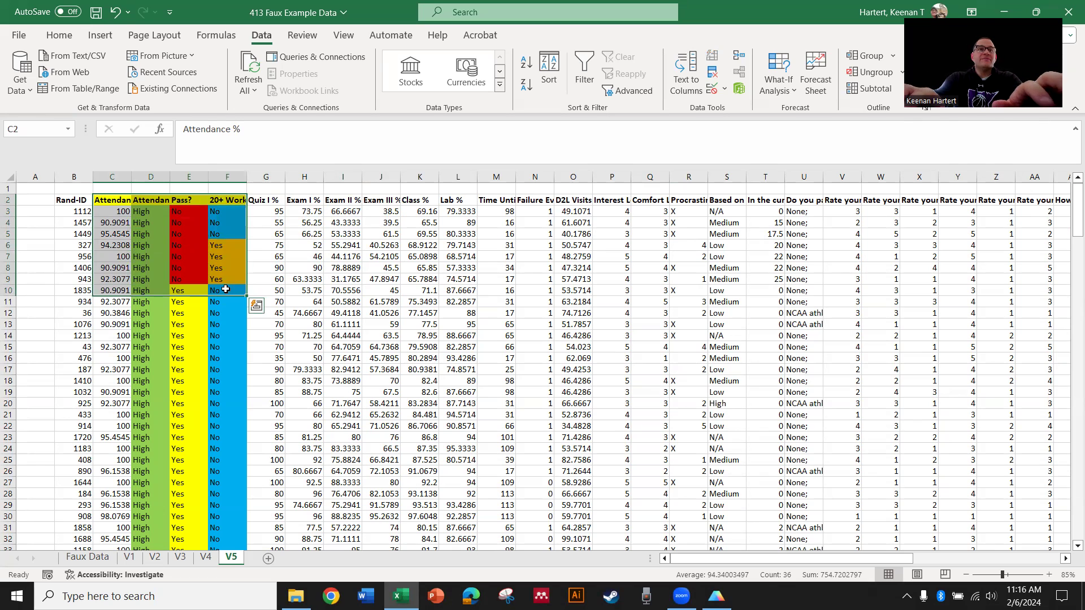
key("ctrl+shift+Down")
key("ctrl+c")
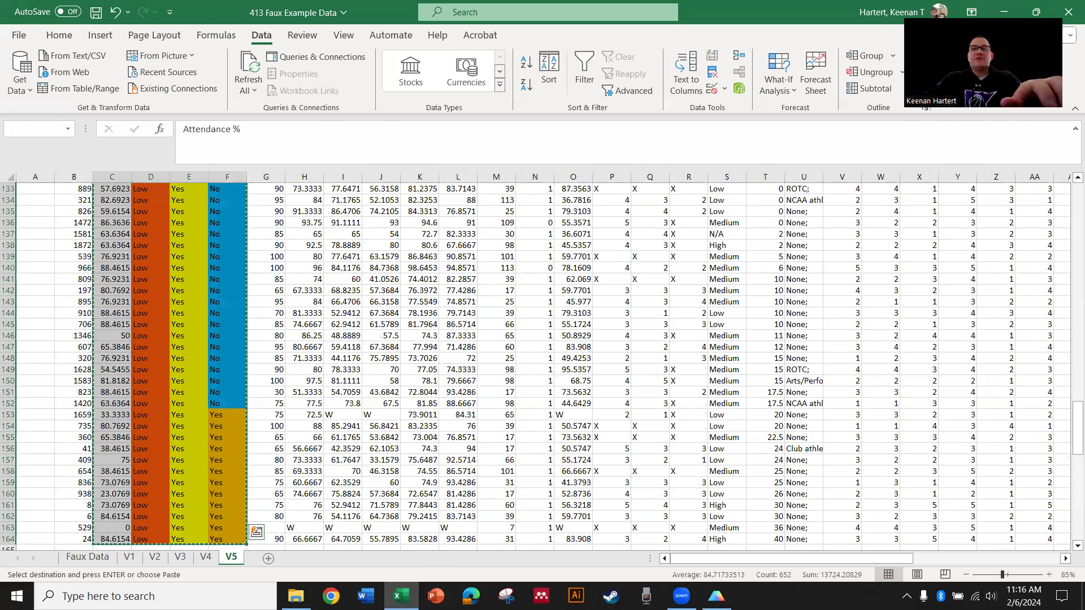
- Paste the four copied columns into Prism's Data 1 as Variables A–D
key("alt+Tab")
left_click(226, 105)
key("ctrl+v")
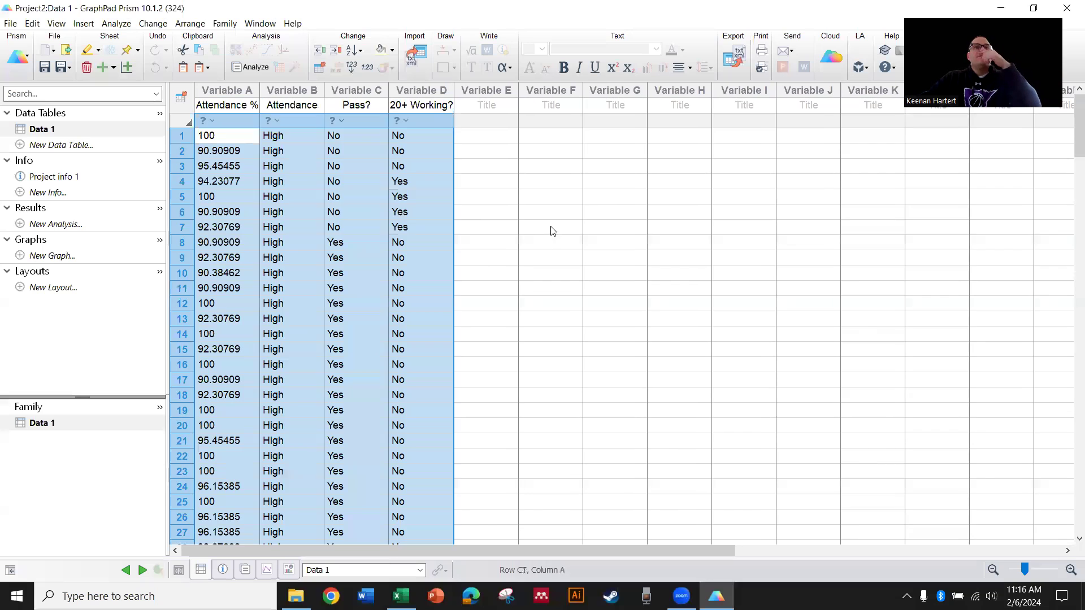
left_click(551, 228)
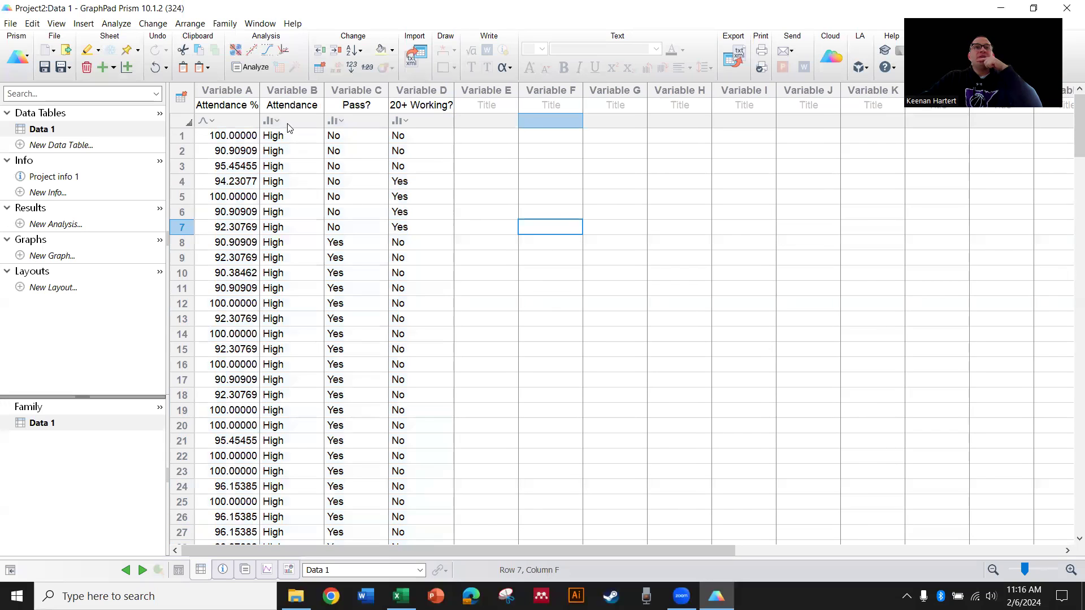
- Review the data-type choices for Variables A and B, leaving them unchanged
left_click(208, 120)
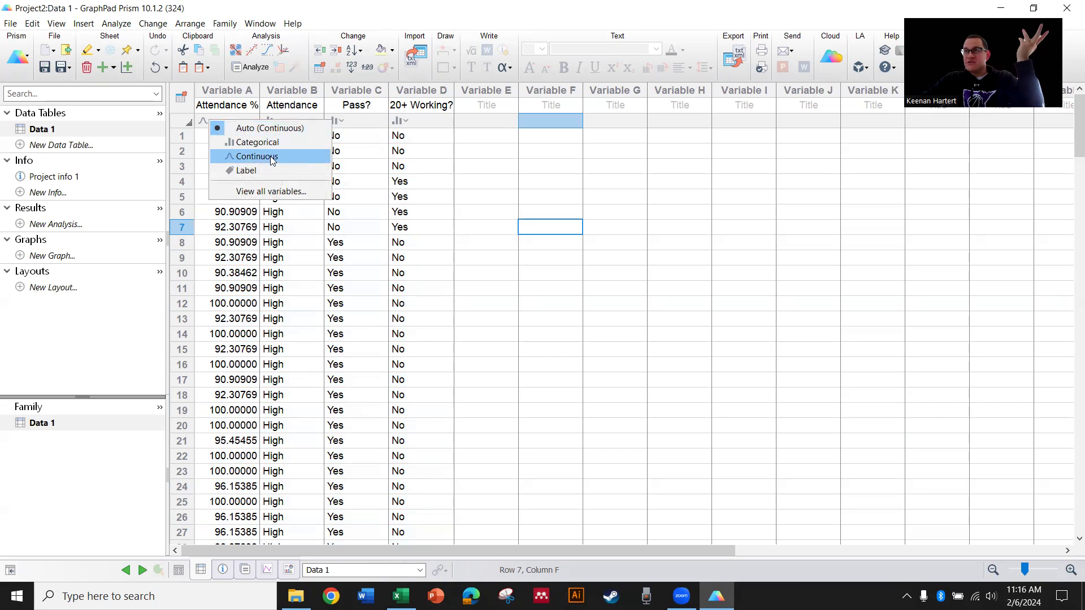
left_click(489, 323)
left_click(273, 121)
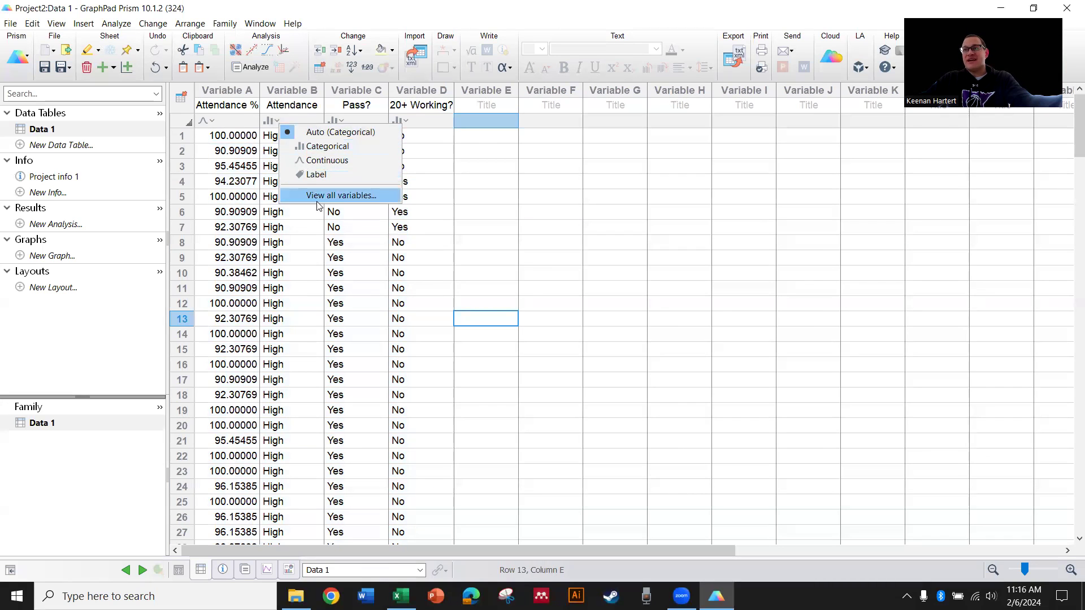
left_click(321, 302)
left_click(498, 214)
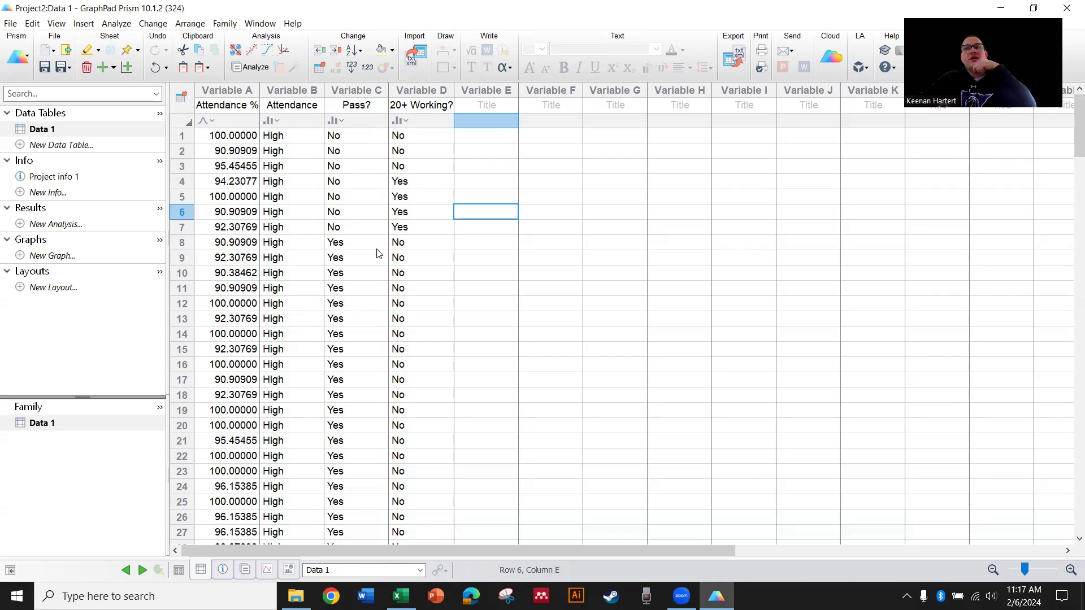
left_click(264, 121)
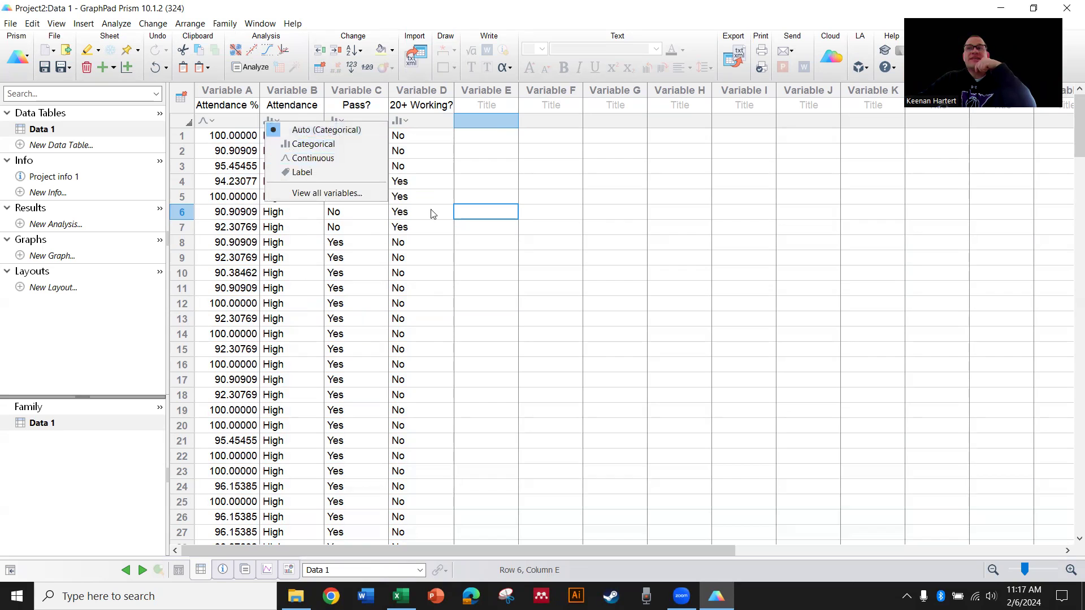
left_click(496, 308)
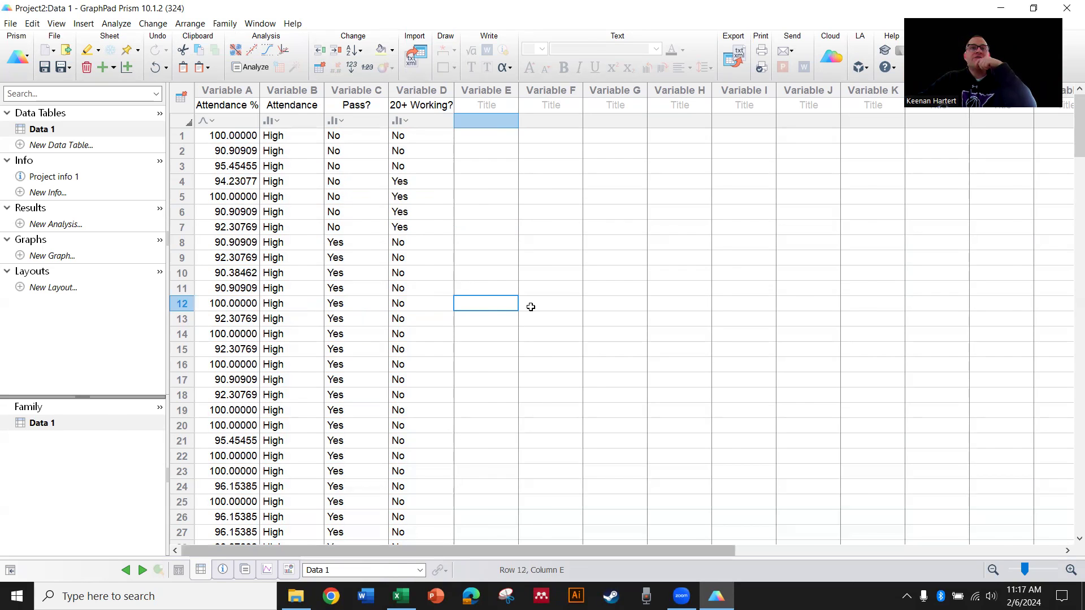
- Copy the Class % and Lab % columns from Excel into Prism's Variables E and F
key("alt+Tab")
scroll(435, 275, "up", 20)
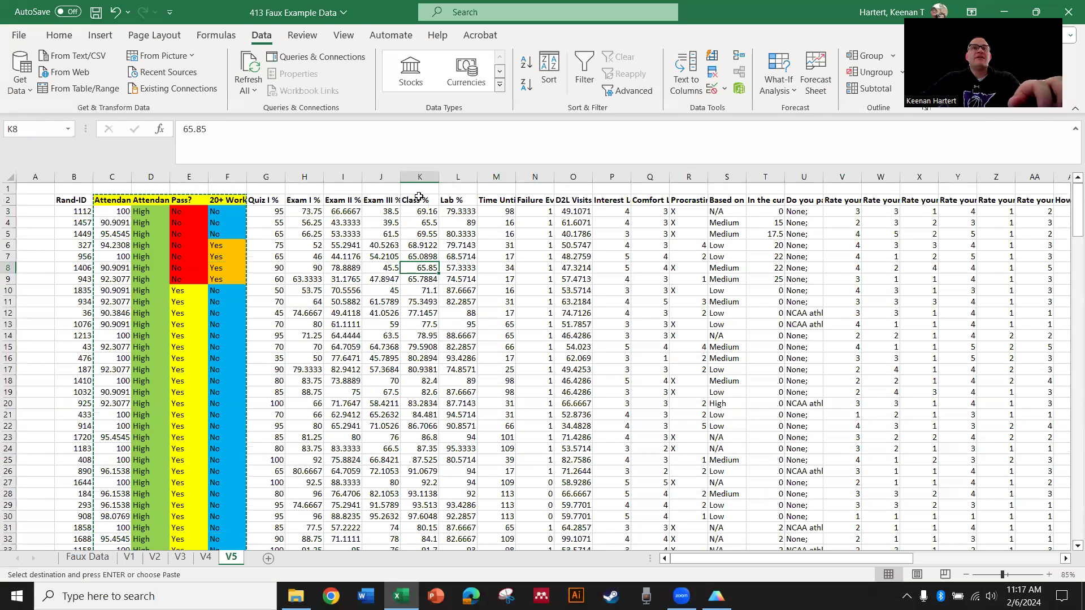
left_click_drag(421, 201, 452, 311)
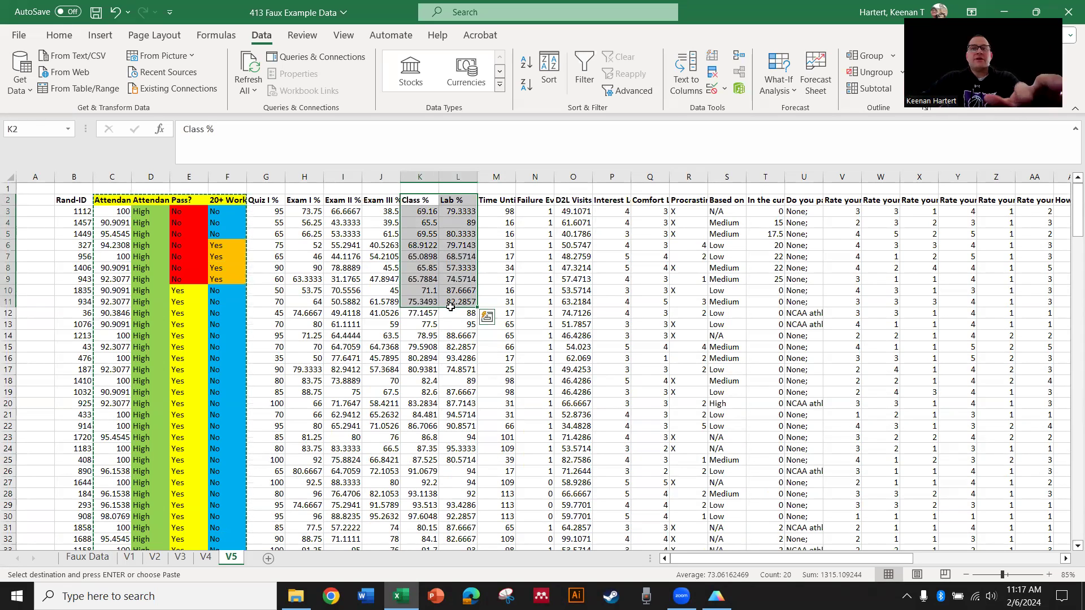
key("ctrl+shift+Down")
key("ctrl+c")
key("alt+Tab")
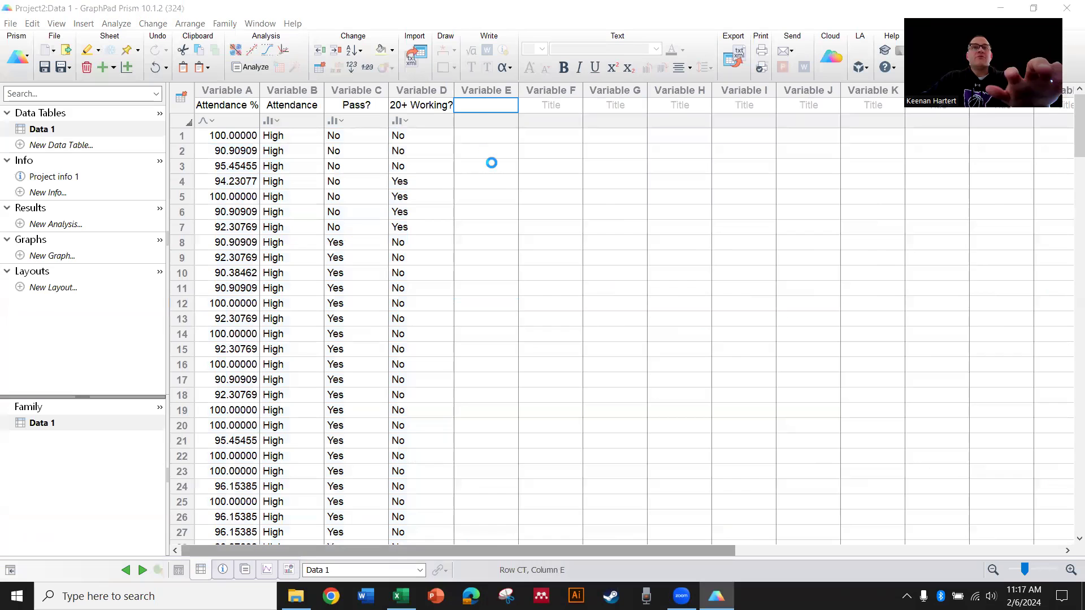
key("ctrl+v")
left_click(640, 195)
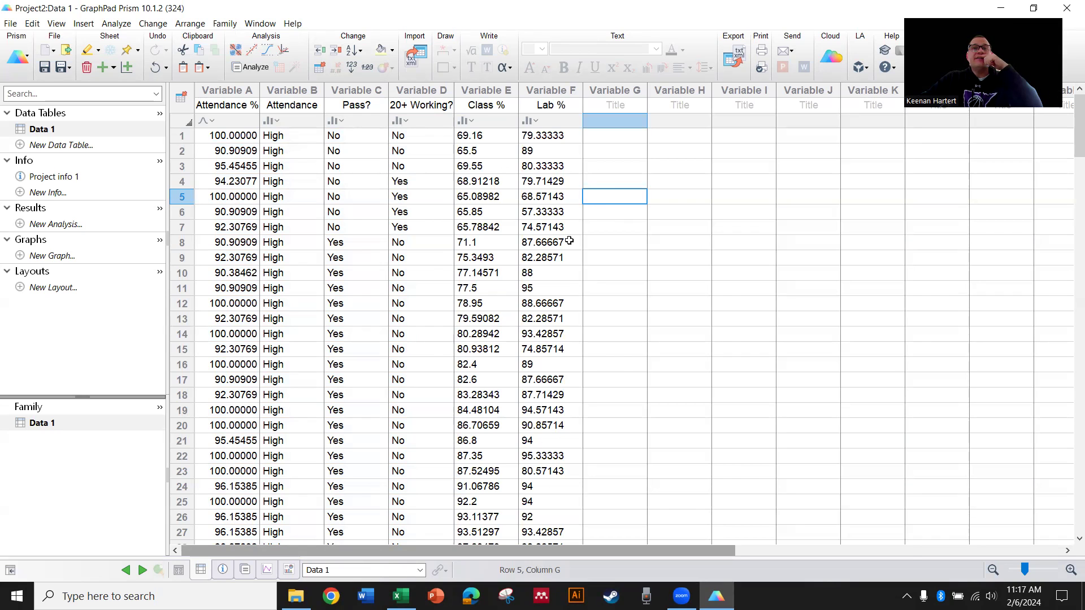
- Copy the D2L Visits % content column from Excel into Prism's Variable G
key("alt+Tab")
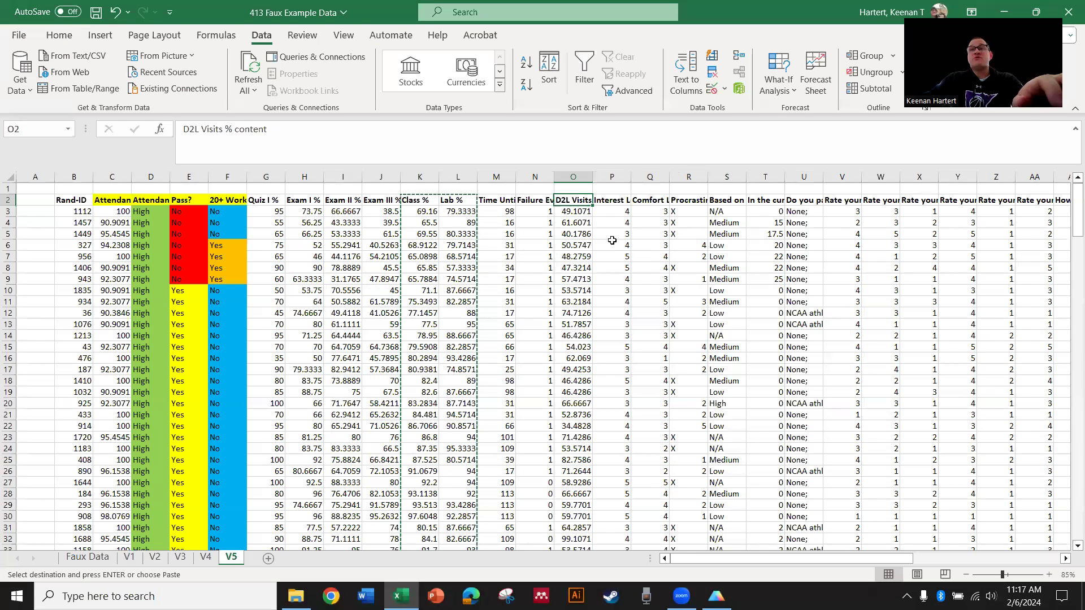
key("ctrl+shift+Down")
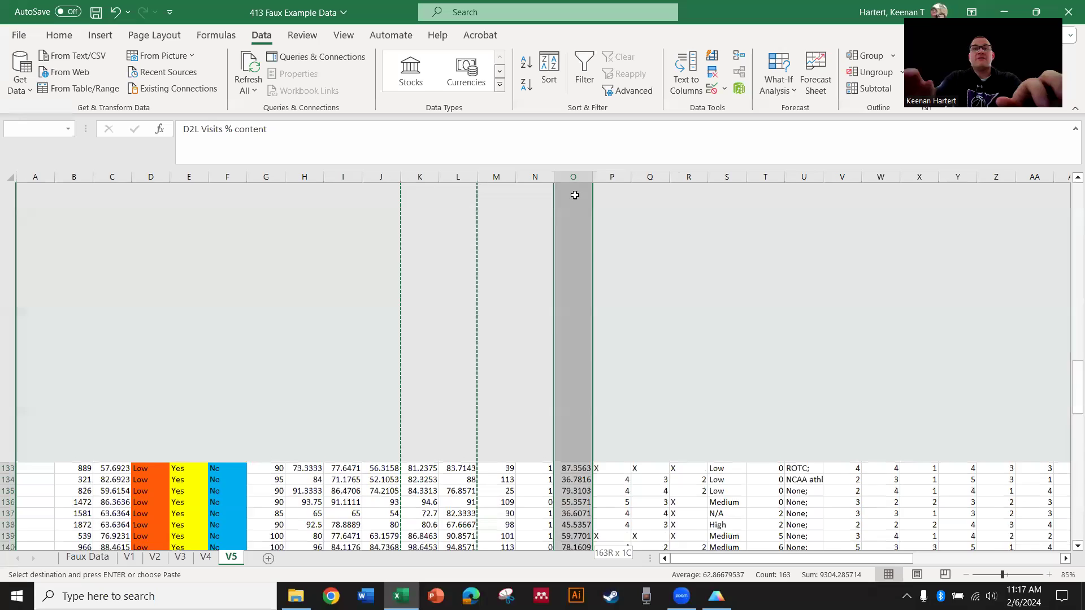
key("ctrl+c")
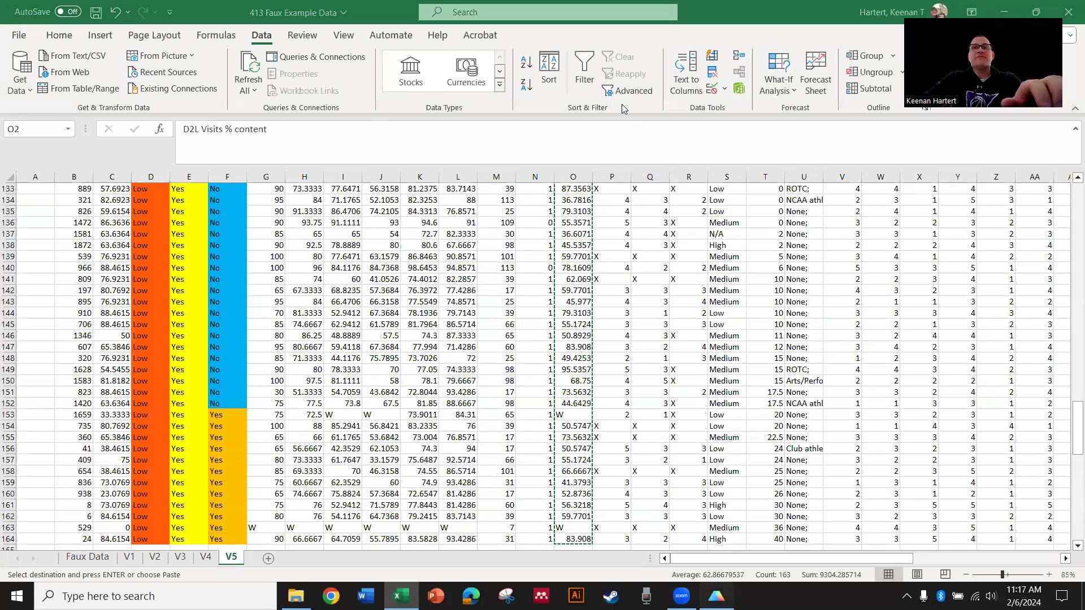
key("alt+Tab")
key("ctrl+v")
- Scroll Data 1 to row 162 to check the W entries in Variable G, then return to Excel
left_click(711, 222)
scroll(692, 267, "down", 15)
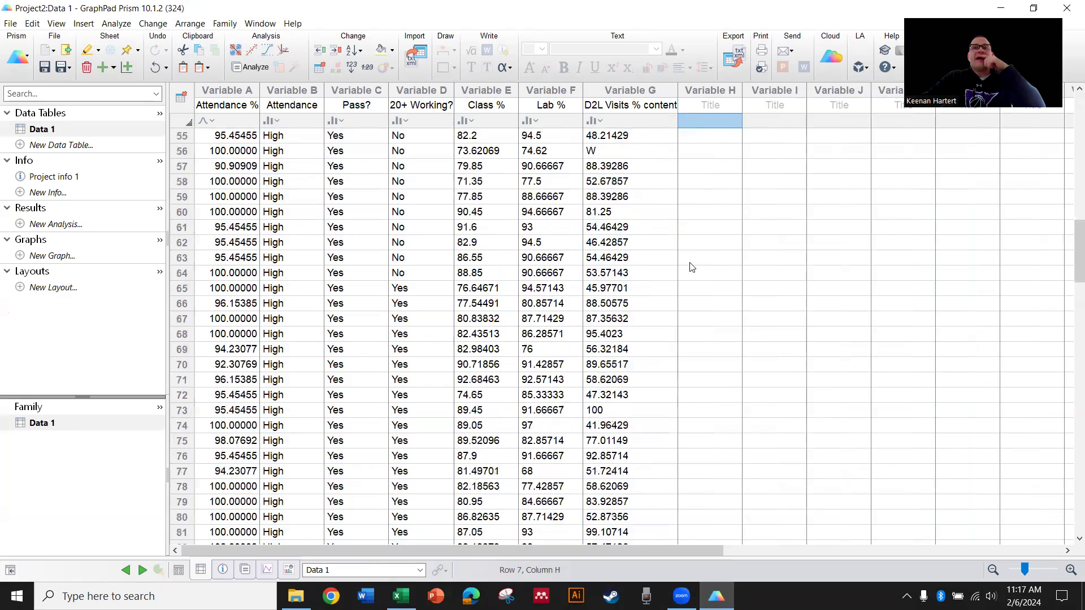
scroll(692, 267, "down", 20)
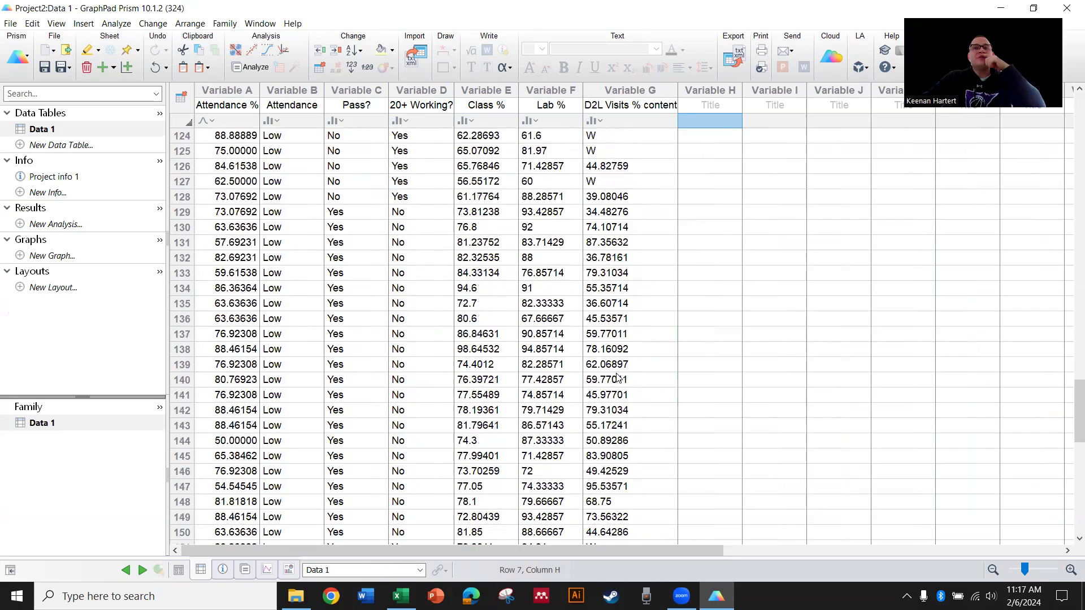
scroll(618, 378, "down", 7)
left_click(600, 382)
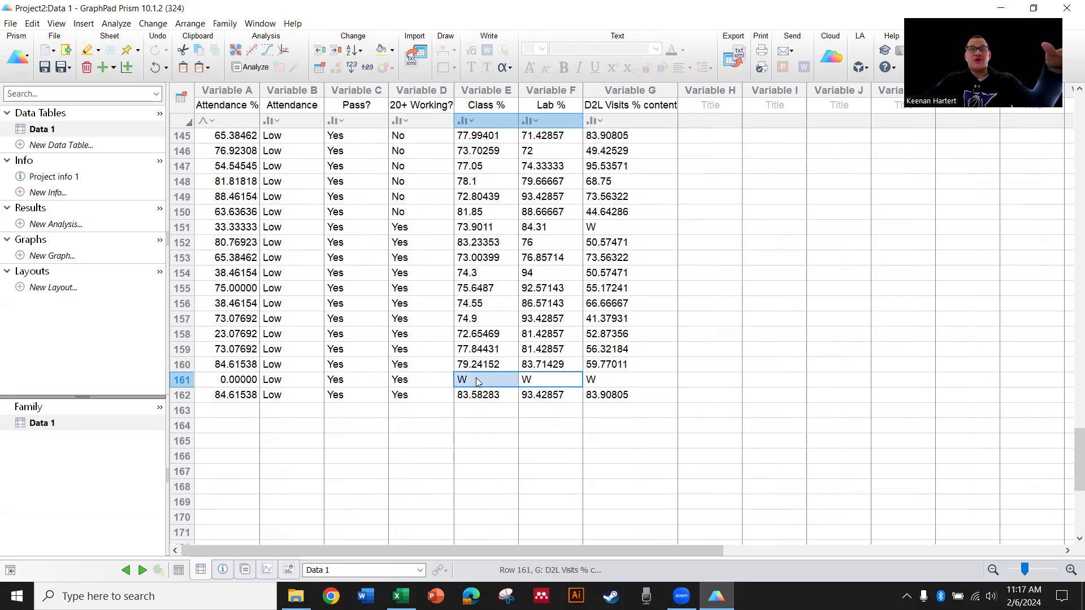
left_click(629, 456)
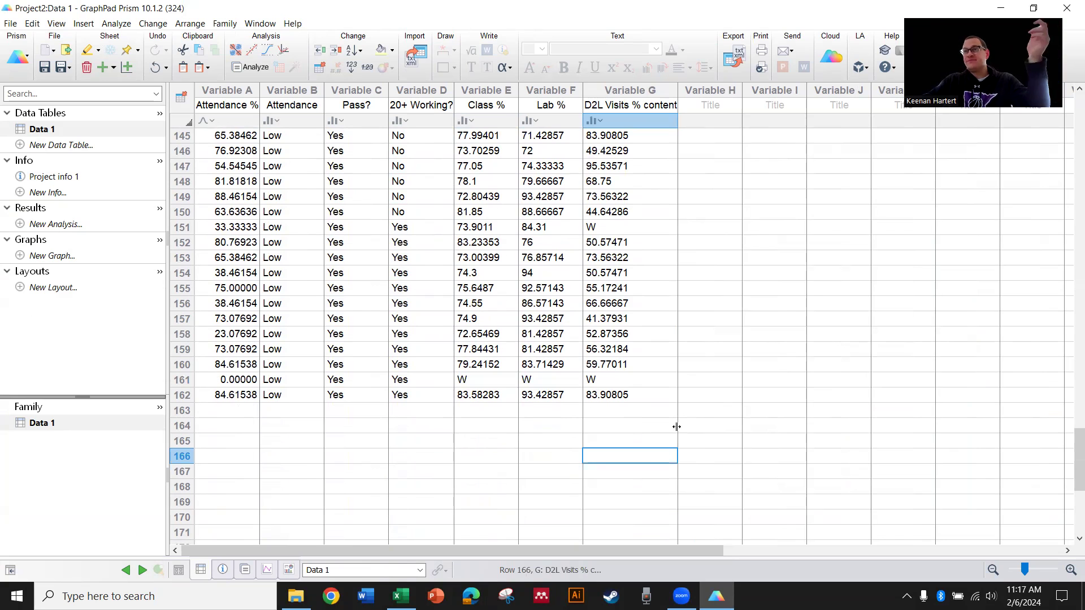
scroll(710, 349, "up", 20)
left_click(727, 249)
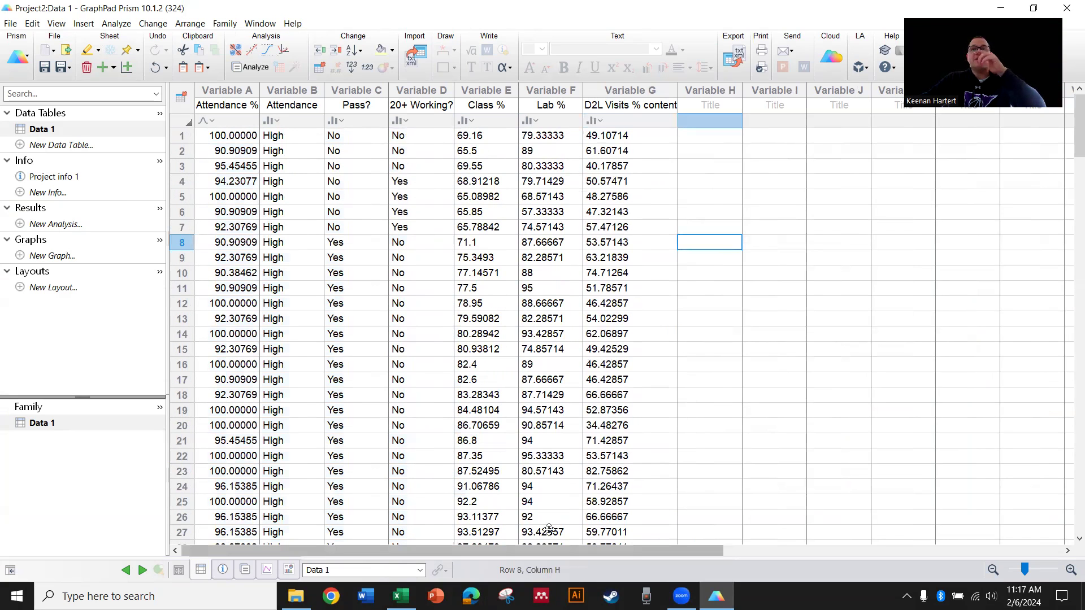
key("alt+Tab")
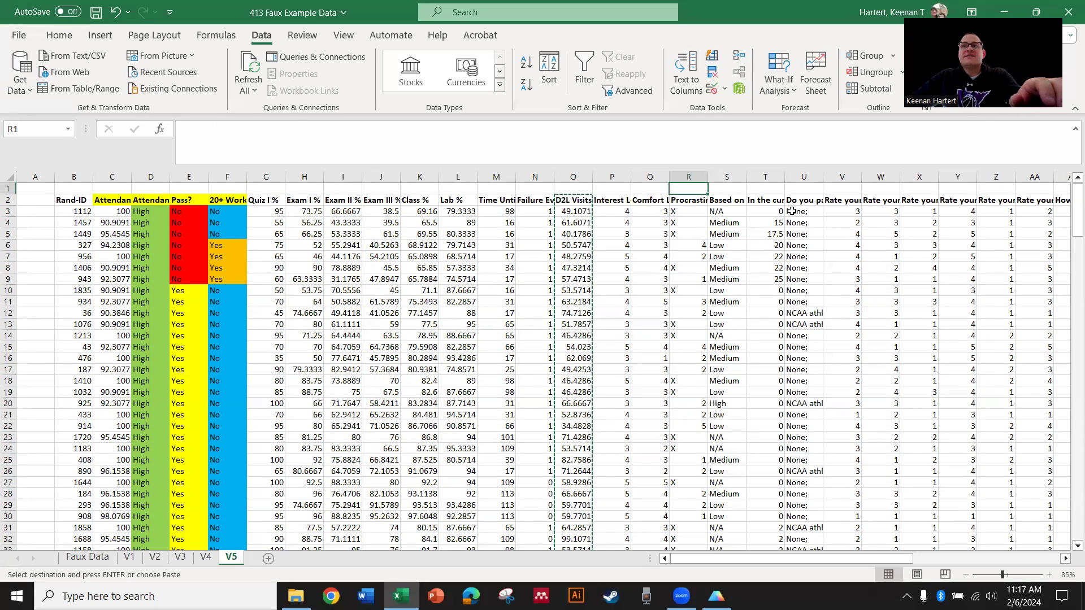
- Select the financial stress ratings in column AA, AA2 to AA164, and return to Prism
key("Right")
key("Right")
key("Right")
key("Down")
key("Right")
key("Right")
key("Right")
key("Right")
key("Right")
key("Right")
key("Right")
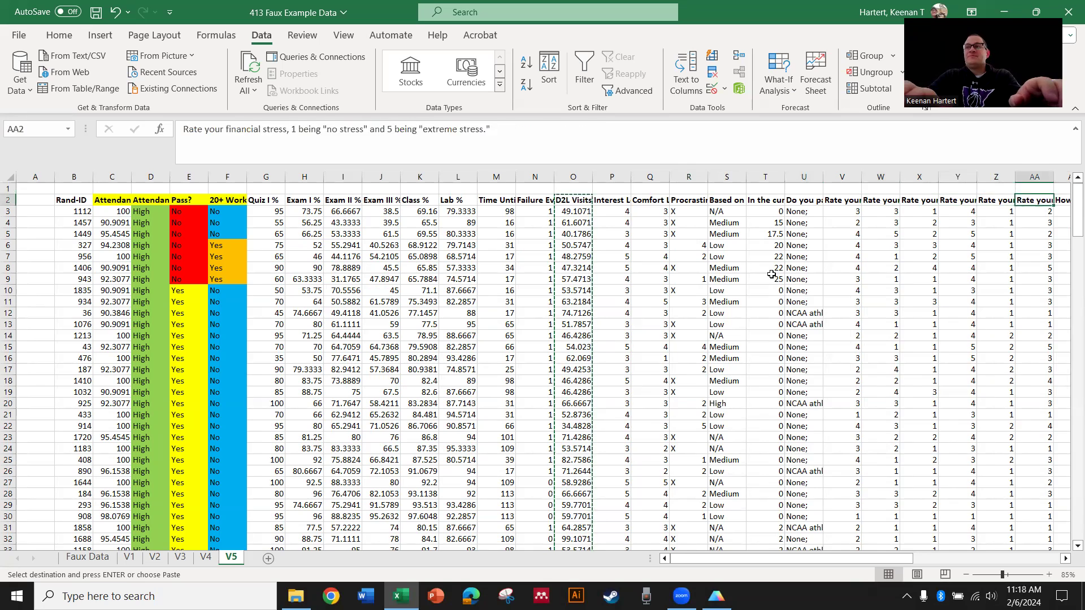
key("Right")
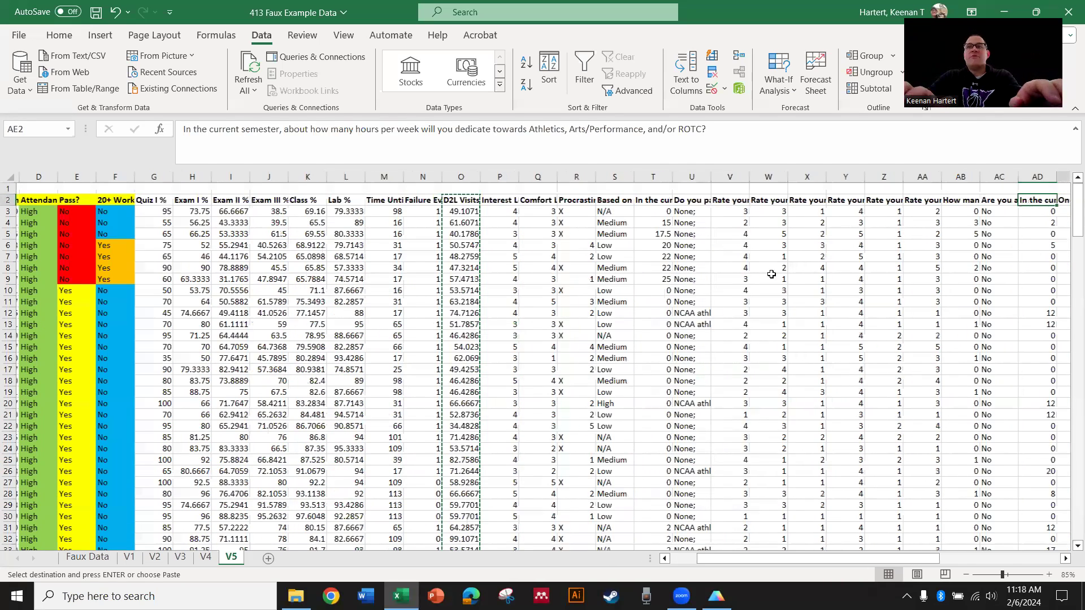
key("Right")
key("Right")
key("Left")
key("Left")
key("Left")
key("Left")
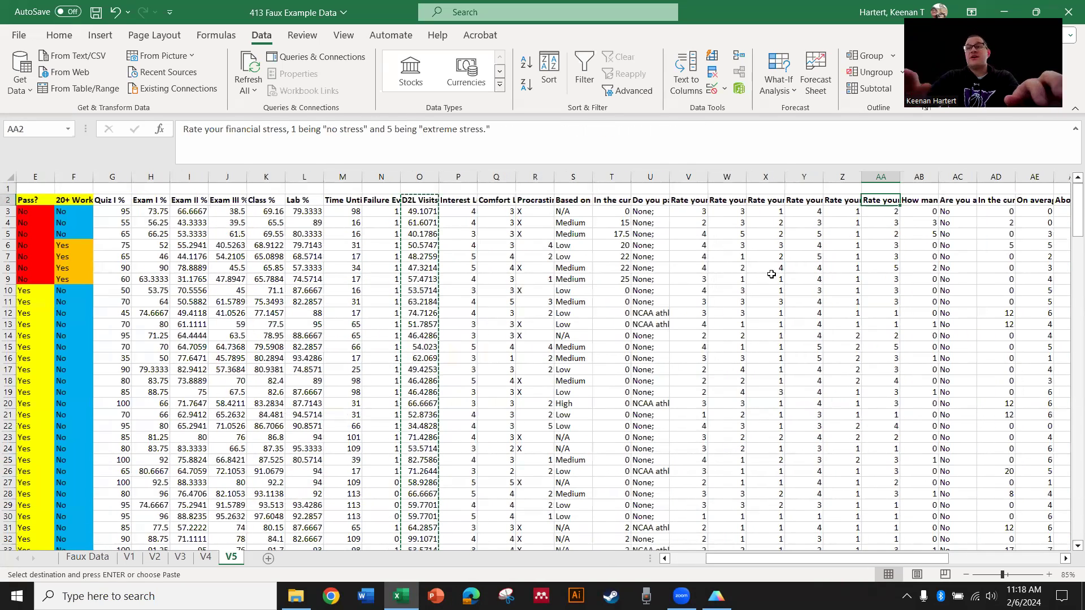
key("ctrl+shift+Down")
key("alt+Tab")
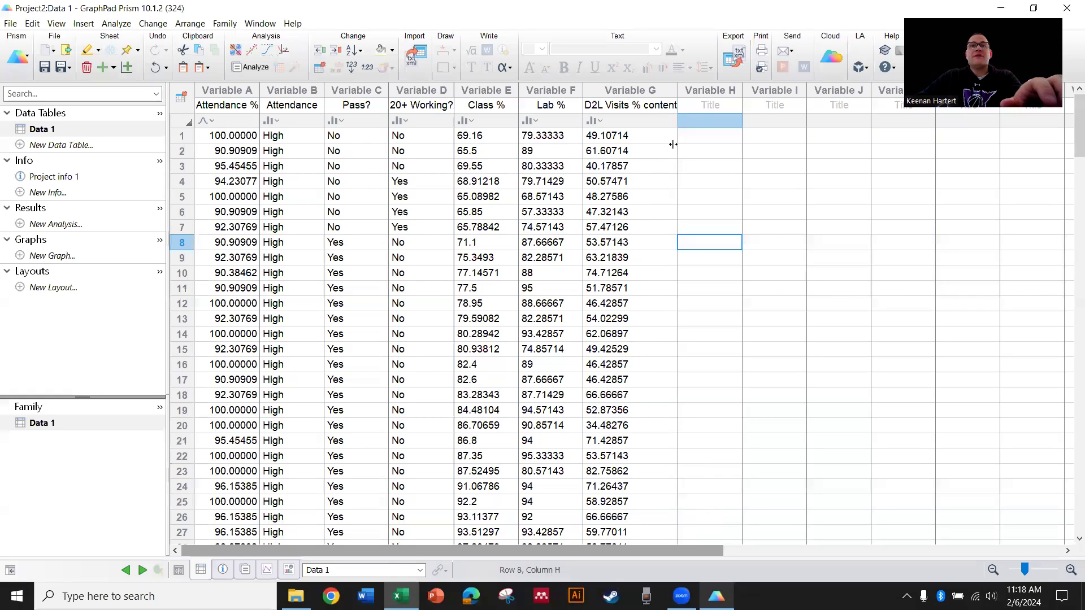
- Paste the ratings into Variable H, title it Financial Stress, and narrow the column
key("ctrl+v")
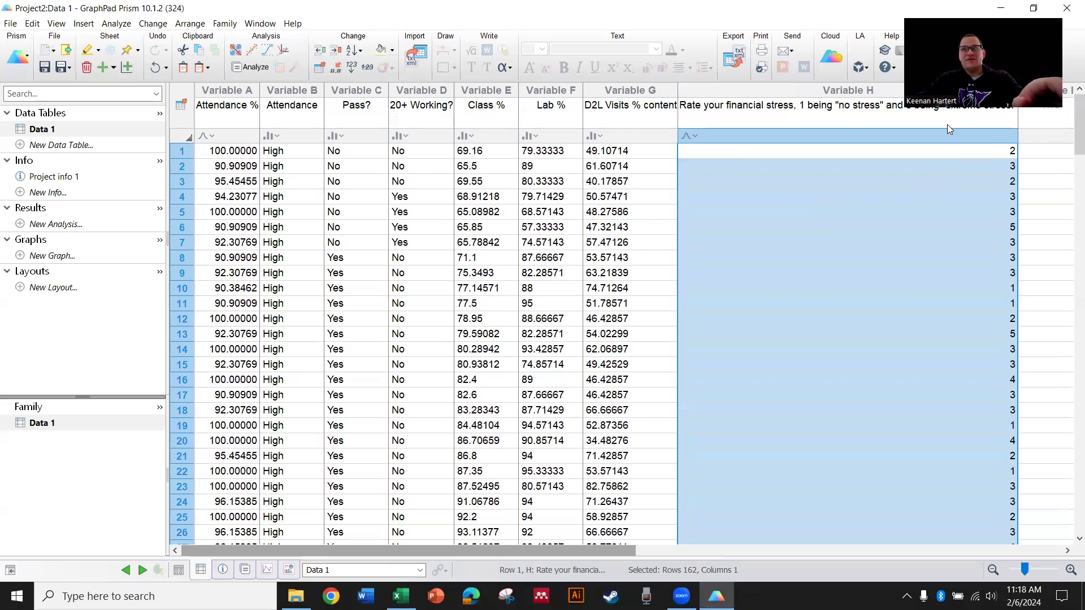
left_click_drag(1019, 93, 770, 92)
left_click(723, 121)
type("Financial")
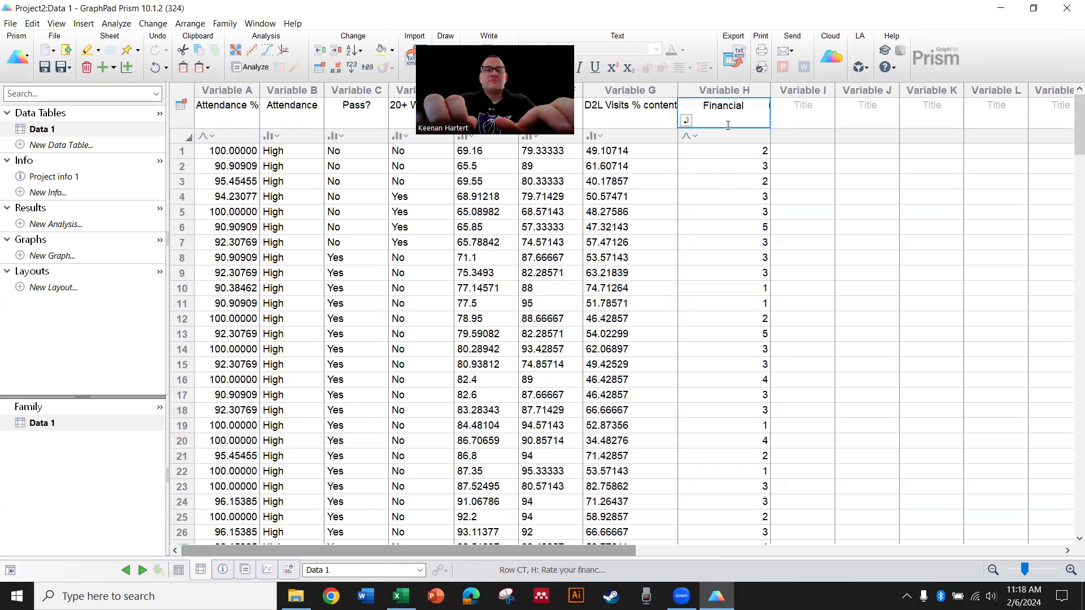
type(" Stress")
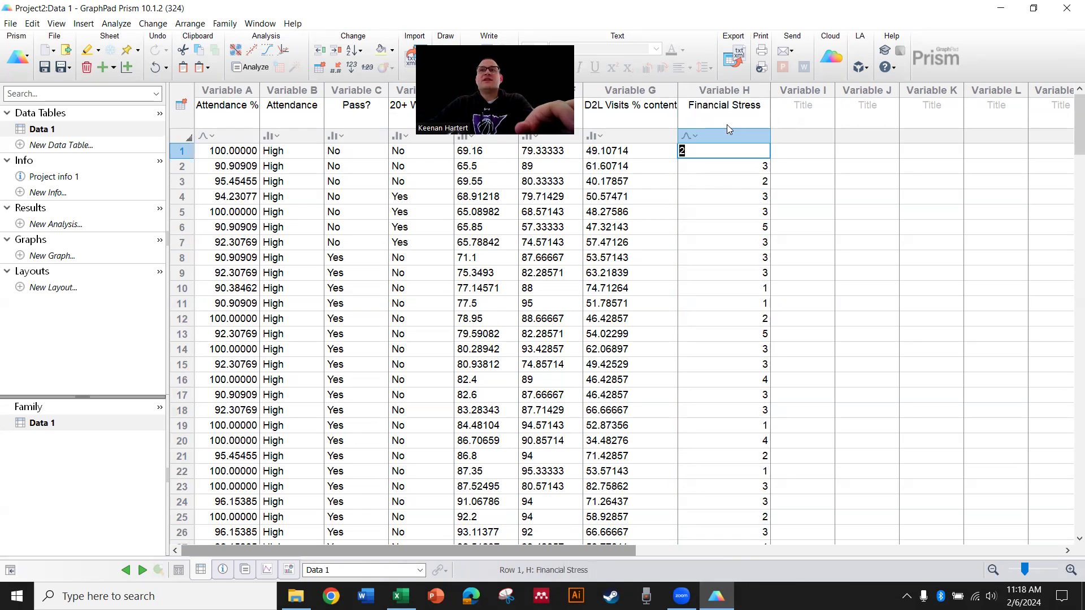
key("Return")
left_click(547, 272)
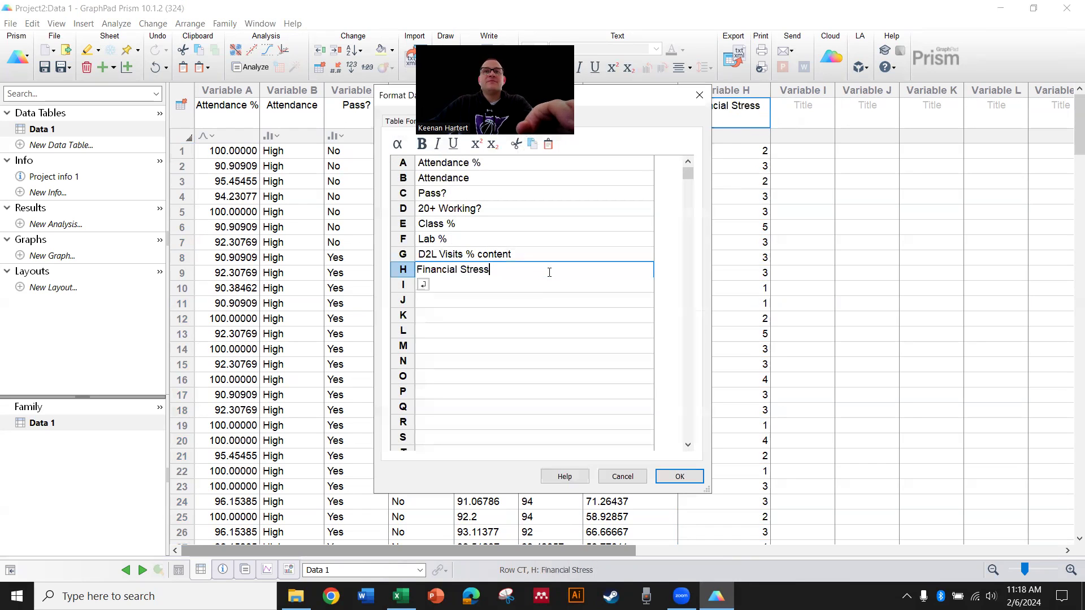
key("Return")
left_click(922, 318)
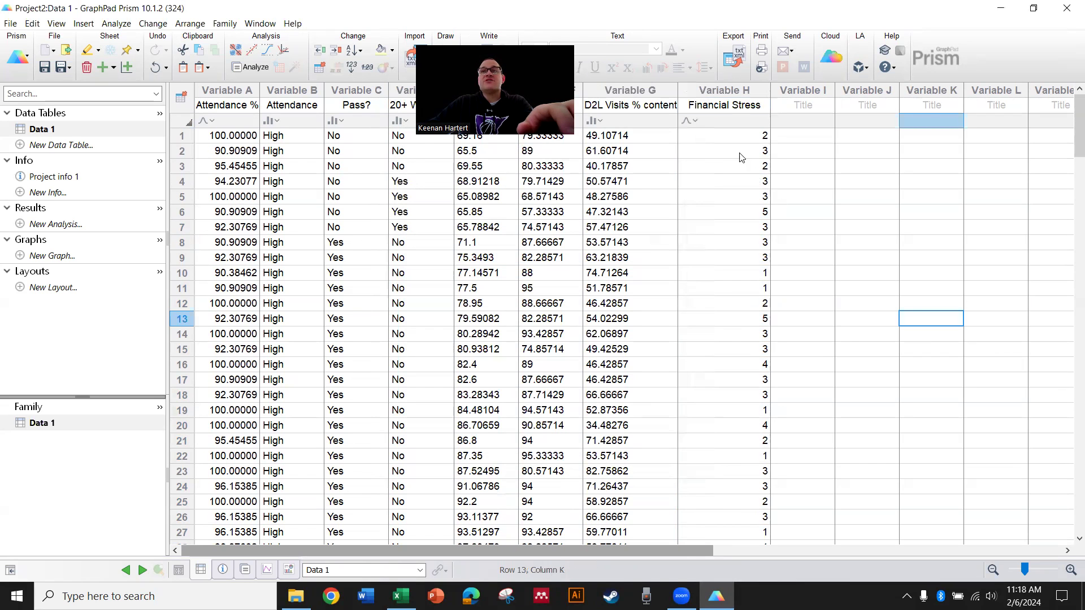
left_click_drag(768, 88, 741, 89)
left_click(838, 243)
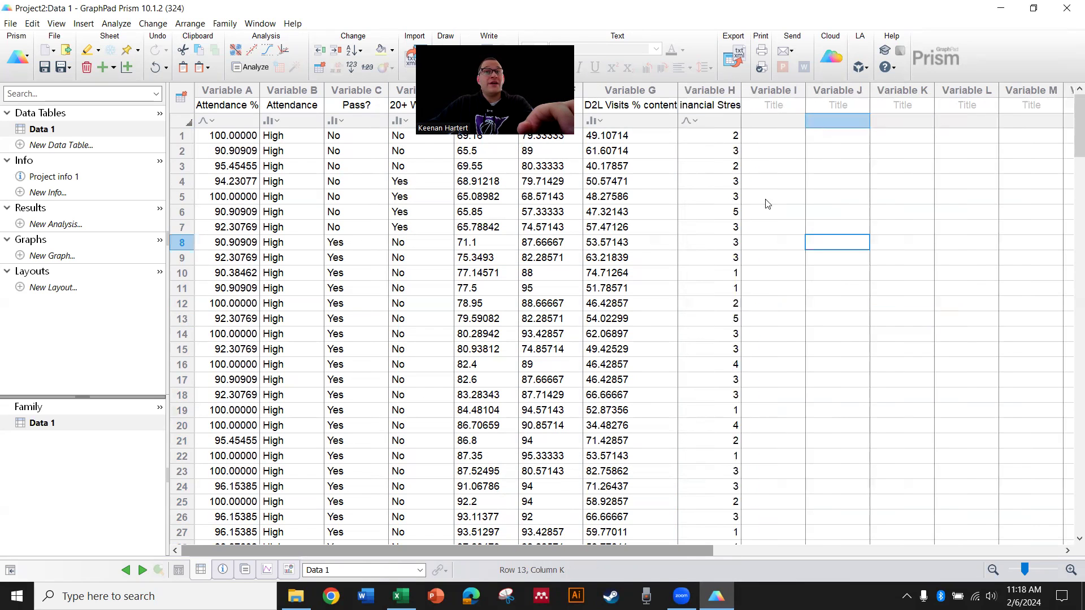
- Set Financial Stress's data type to Categorical
left_click(694, 122)
left_click(735, 146)
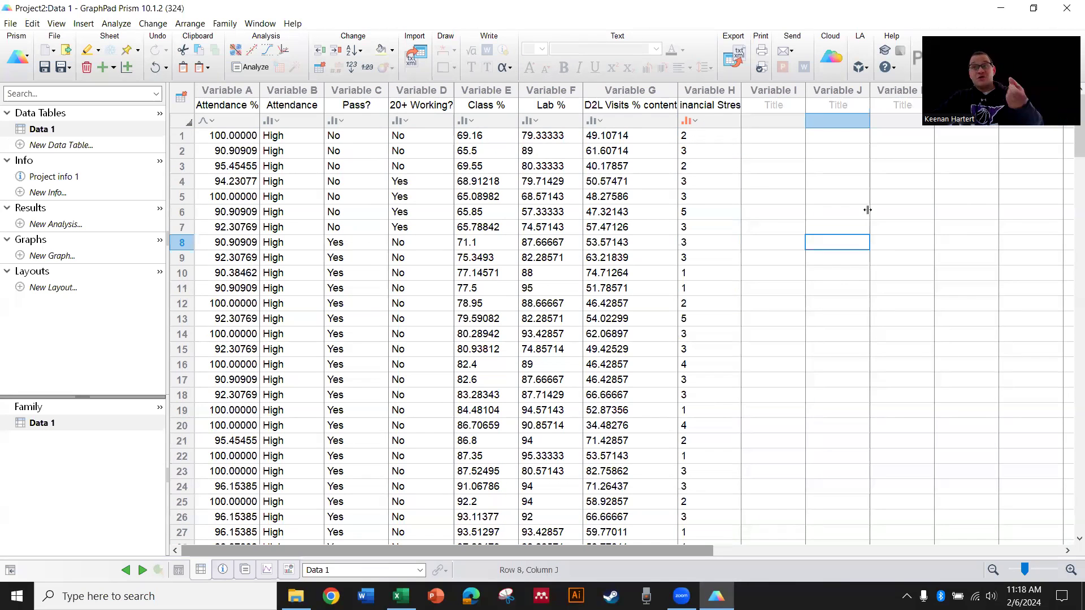
left_click(778, 226)
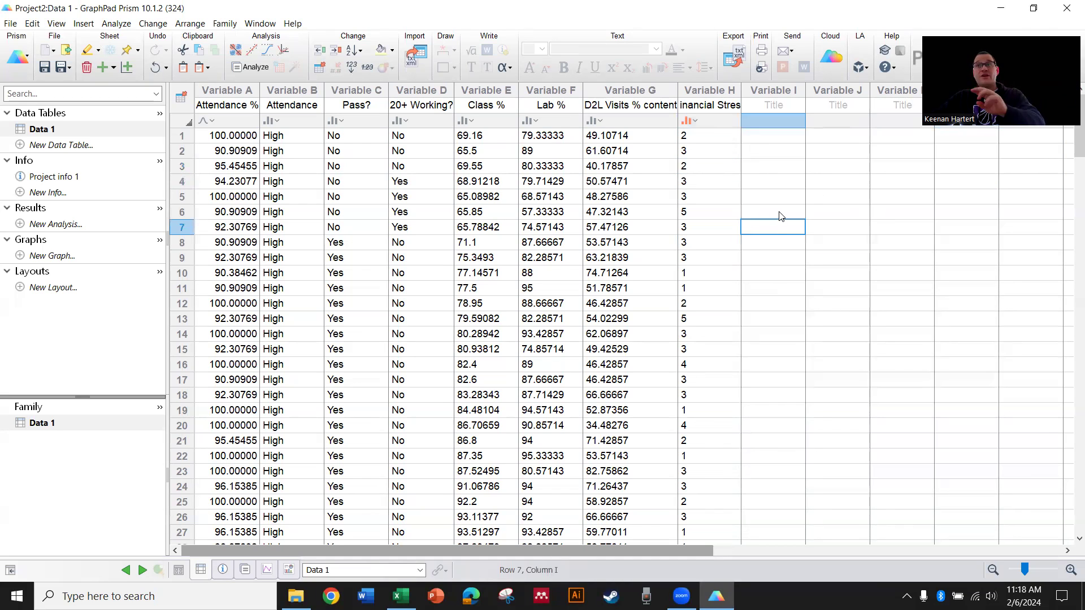
left_click(763, 136)
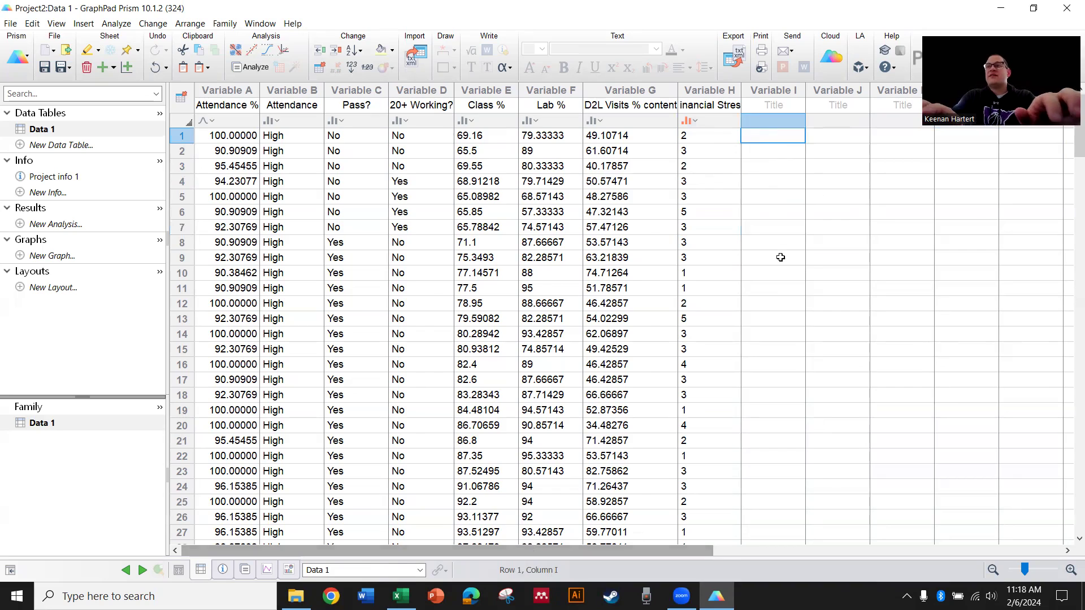
- Select the weekly work hours answers in Excel, T2 down to row 164
key("alt+Tab")
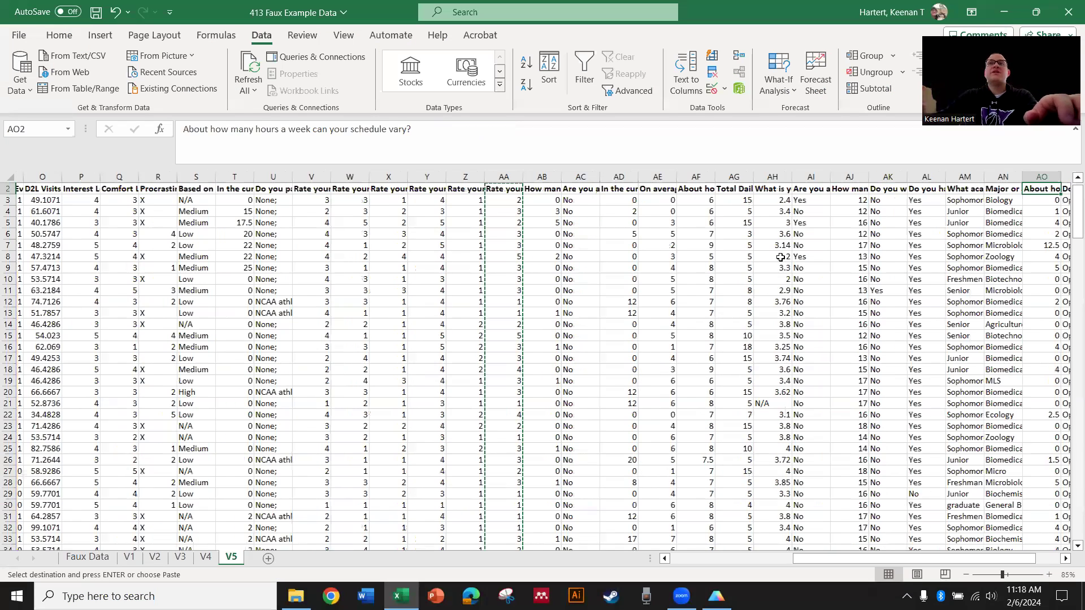
key("Right")
key("Right")
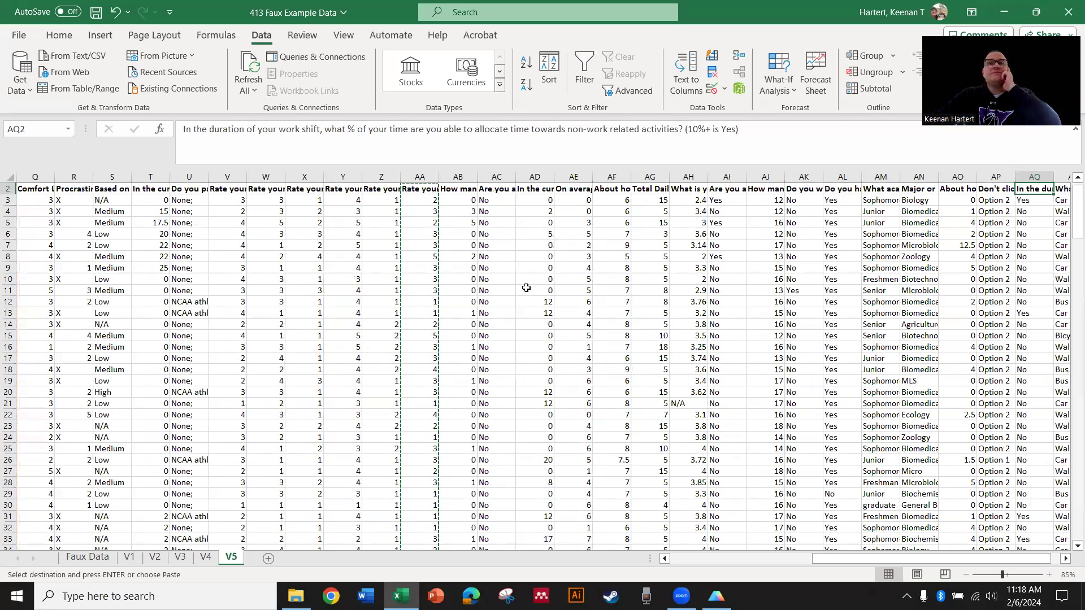
left_click(542, 201)
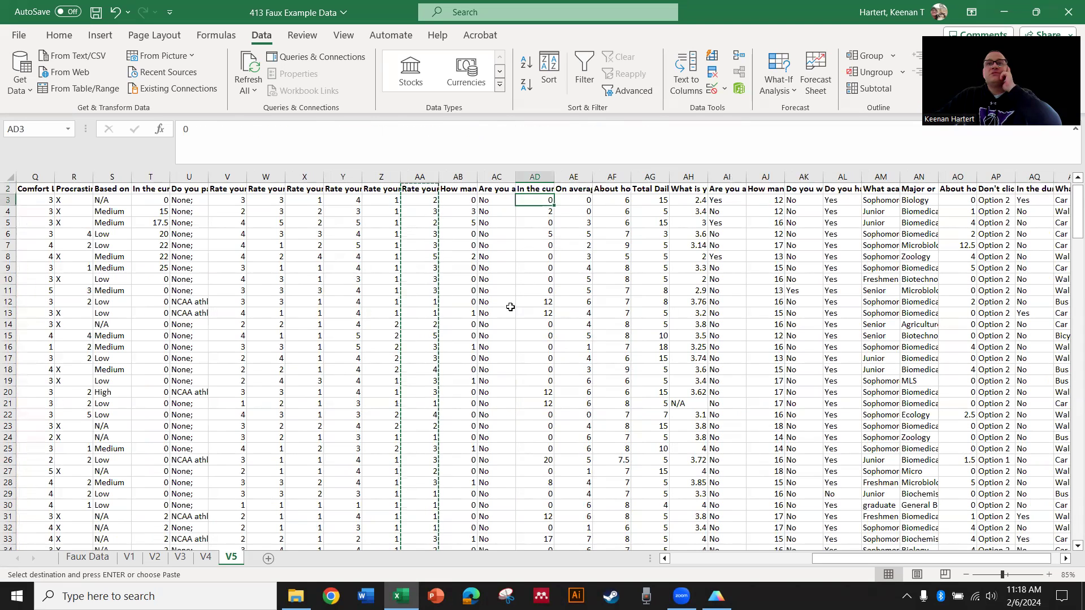
left_click(506, 310)
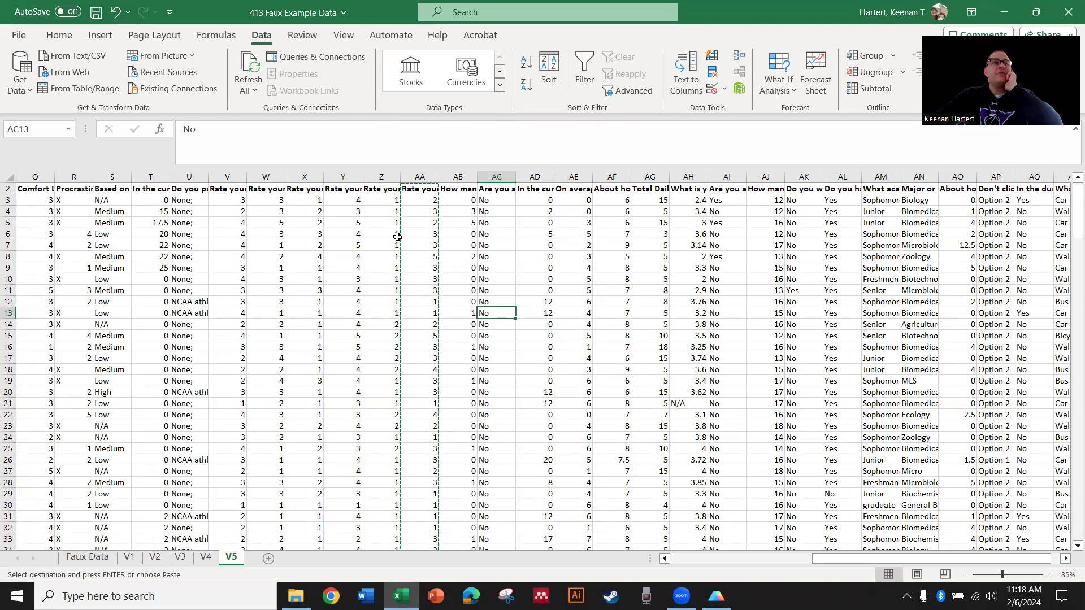
scroll(757, 349, "left", 8)
scroll(757, 348, "up", 1)
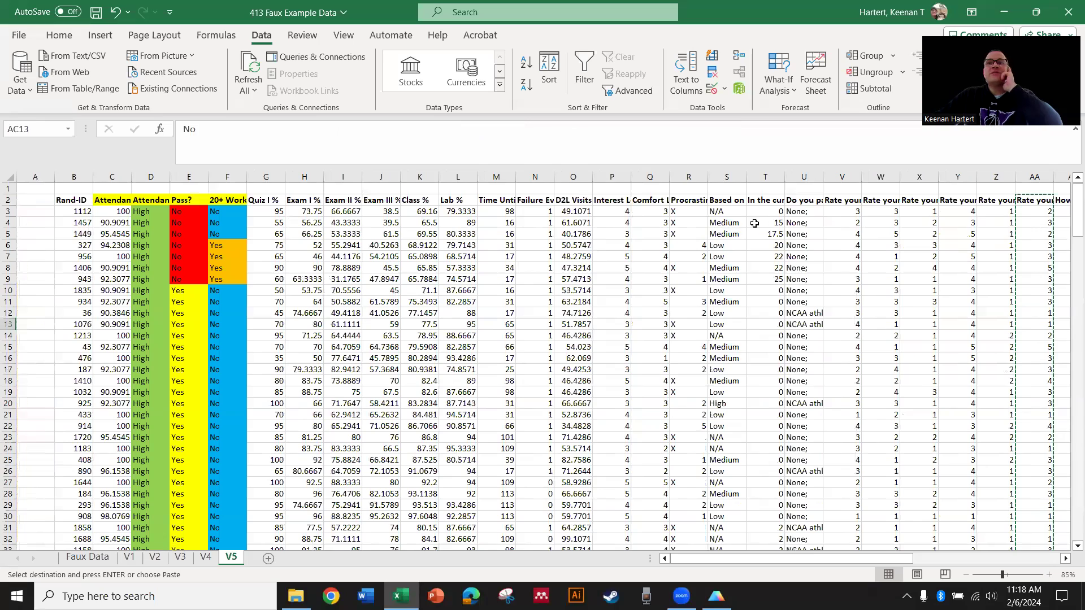
left_click(767, 200)
key("ctrl+shift+Down")
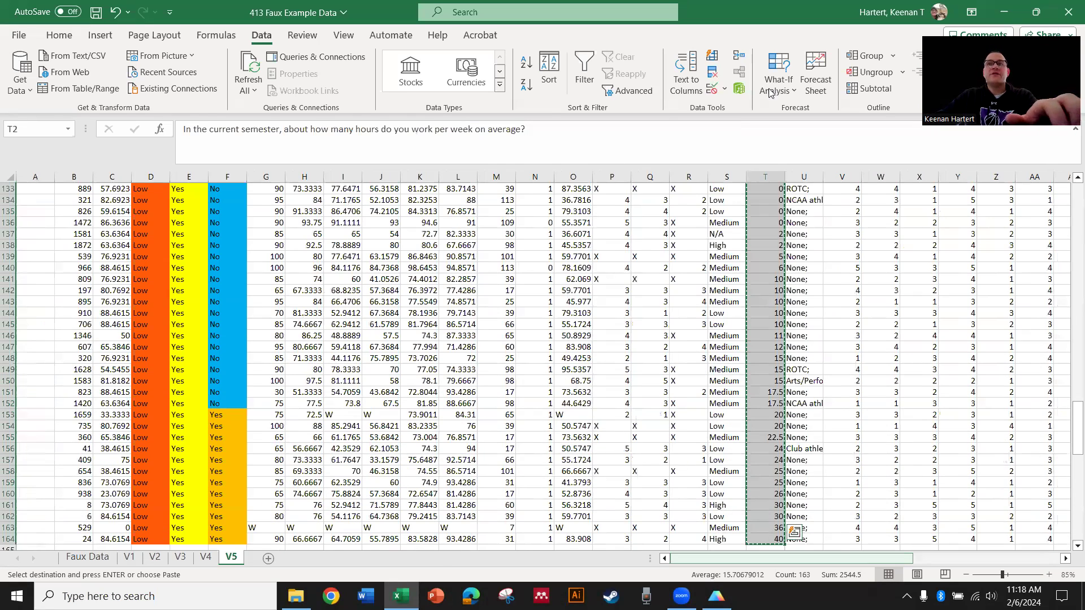
- Paste the work hours into Prism's Variable I and title it Hours Working
key("alt+Tab")
key("ctrl+v")
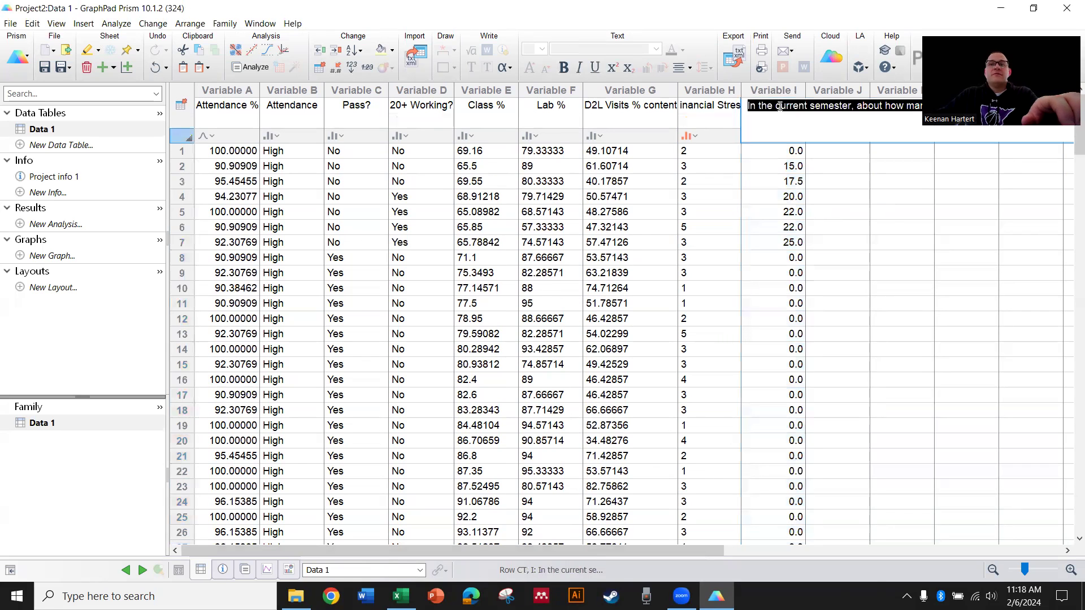
type("Hours Working")
key("Return")
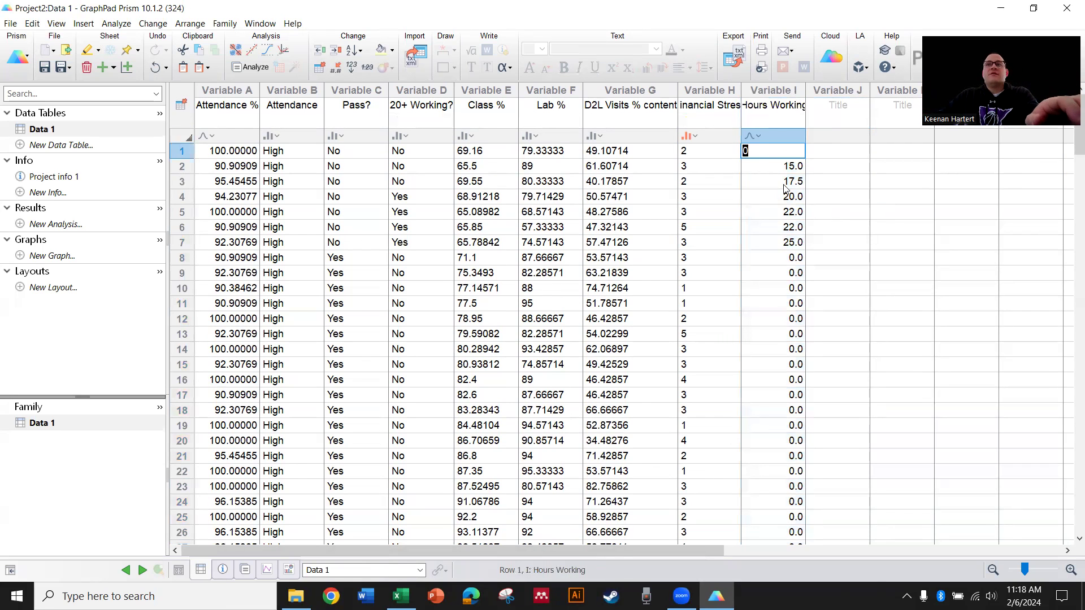
- Copy column AJ's credits-taken answers on sheet V5, then bring Prism's Data 1 back up
left_click(400, 597)
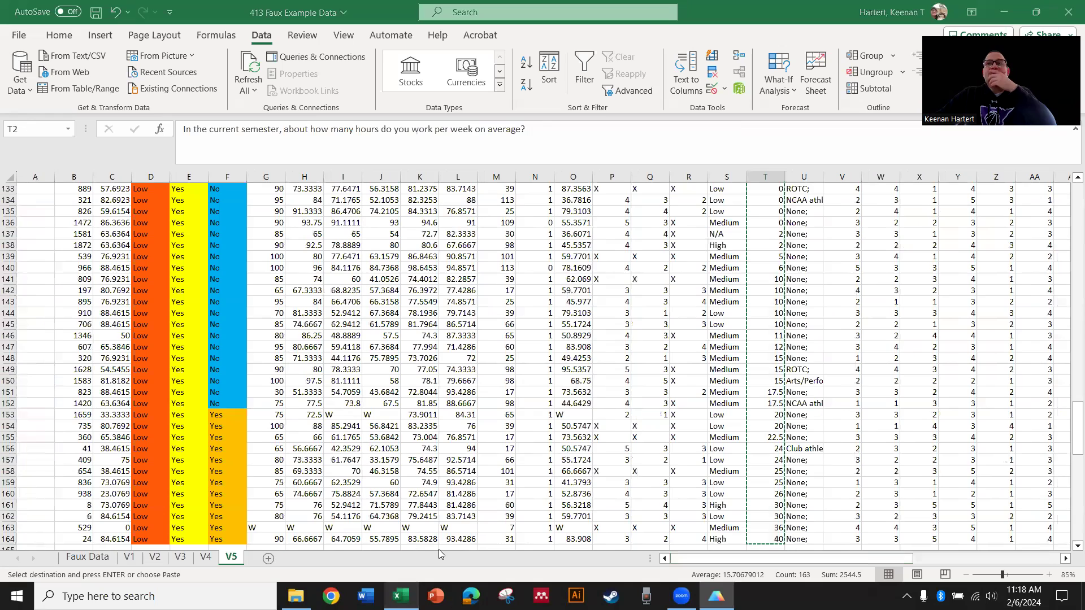
key("Right")
key("Right")
key("Right")
key("Right")
key("Right")
key("Right")
key("Right")
key("Right")
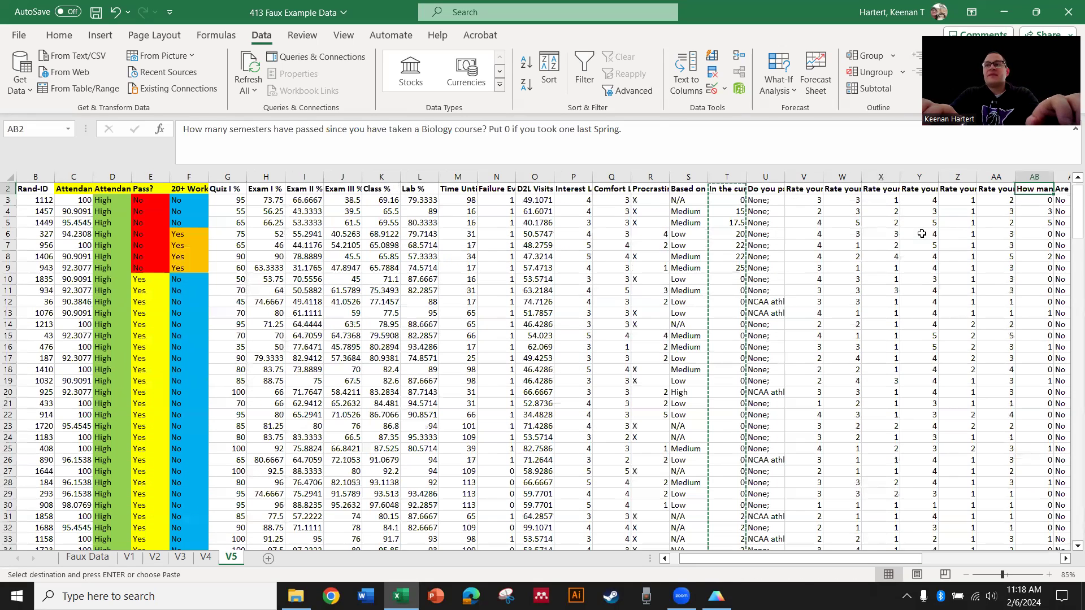
key("Right")
key("Right")
key("Right")
key("Right")
key("Right")
key("Right")
key("Right")
key("Right")
key("Right")
key("Right")
key("Right")
key("Right")
key("Right")
key("Right")
key("Right")
key("Right")
key("Right")
key("Right")
key("Right")
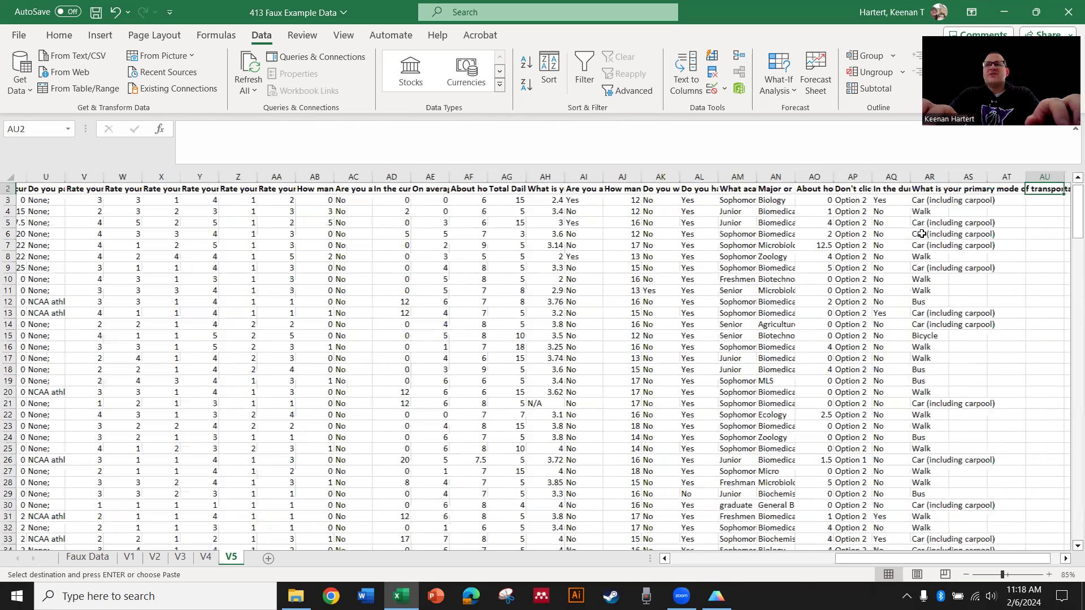
key("Left")
key("Left")
key("Left")
key("Left")
key("Left")
key("Left")
key("Left")
key("Left")
key("Left")
key("Left")
key("Left")
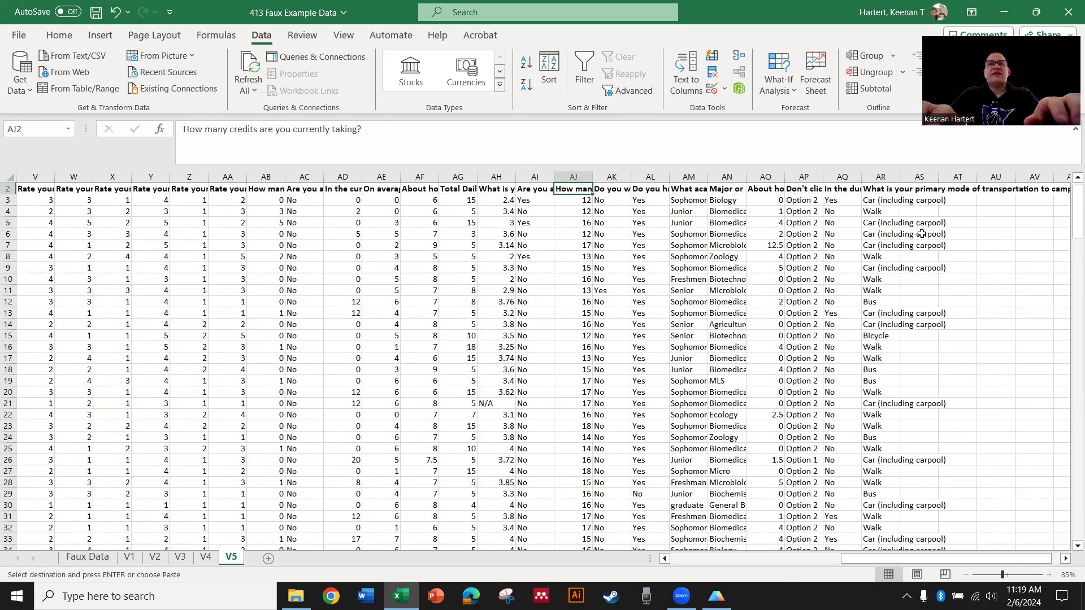
key("ctrl+space")
key("ctrl+c")
scroll(922, 234, "down", 20)
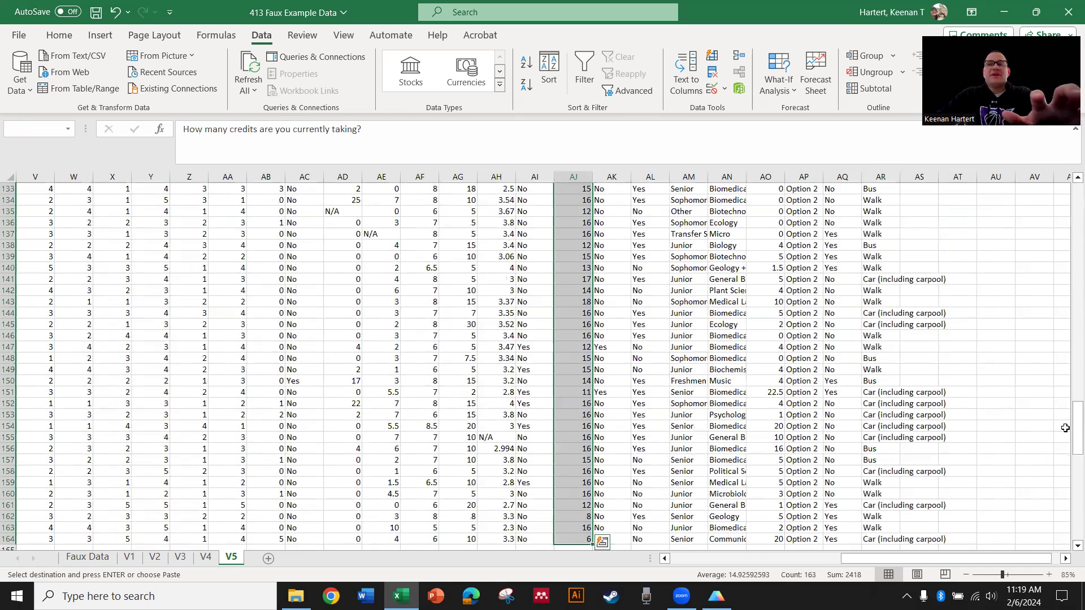
left_click(774, 402)
- Paste the credits-taken answers into Variable J of Data 1 and check all 162 rows
key("alt+Tab")
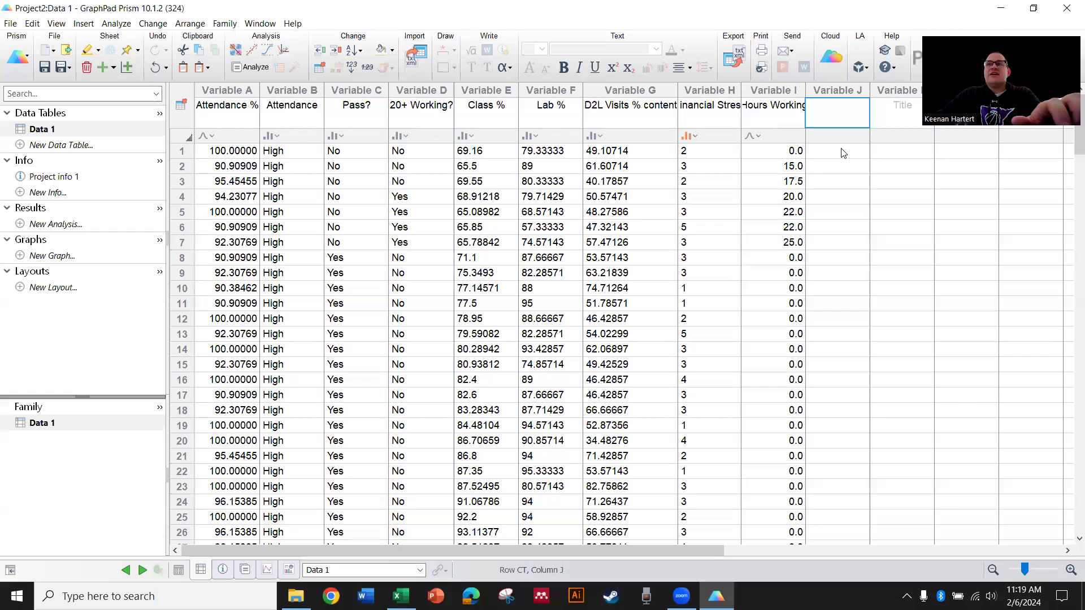
left_click(841, 152)
key("ctrl+v")
scroll(695, 329, "down", 20)
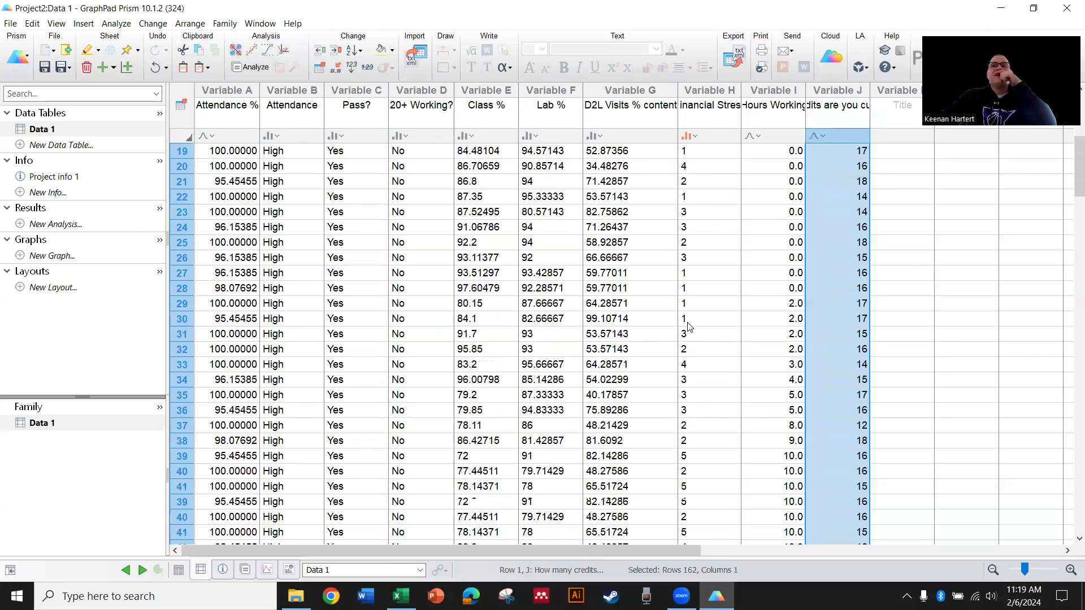
scroll(650, 347, "down", 10)
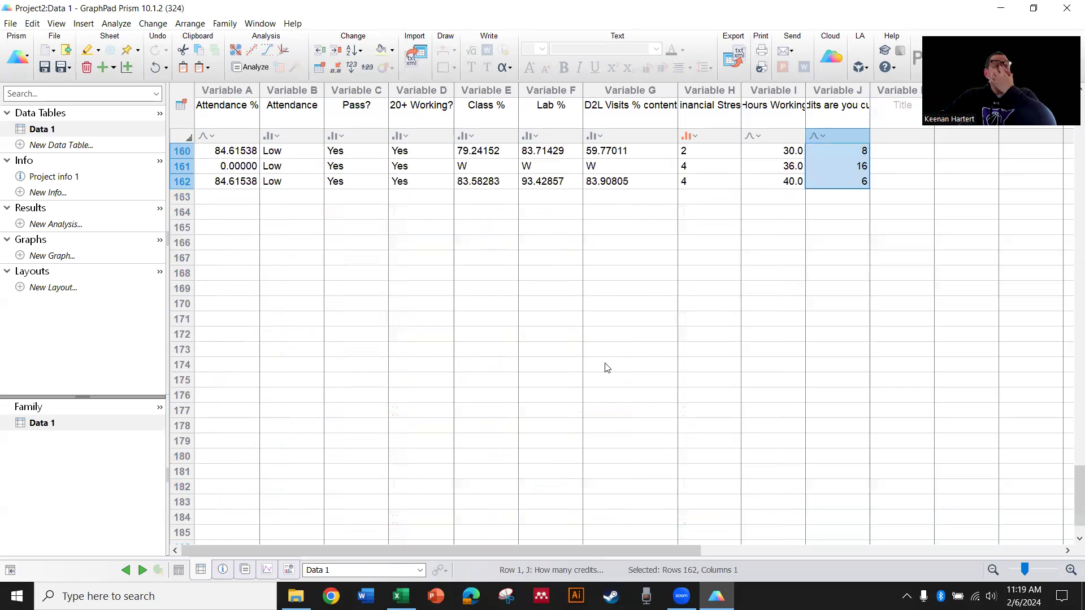
scroll(543, 385, "up", 2)
scroll(364, 404, "up", 20)
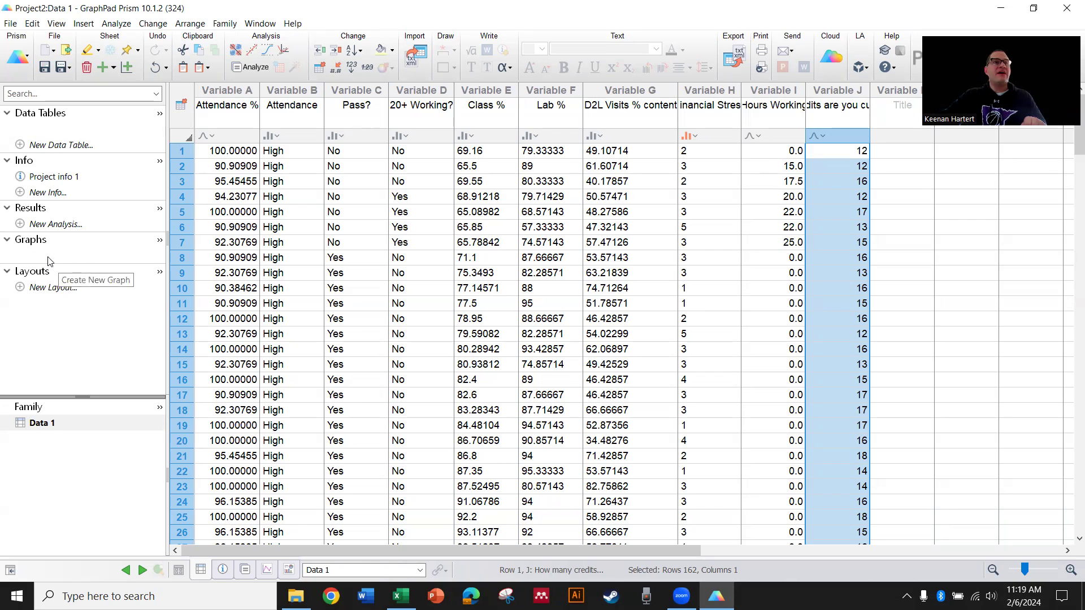
left_click(51, 257)
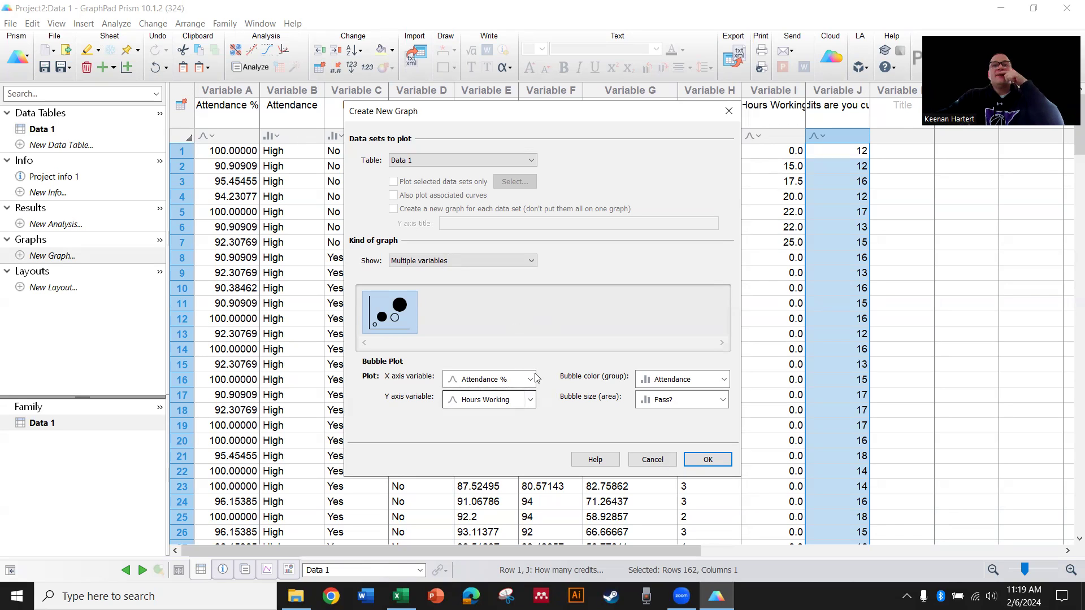
left_click(529, 381)
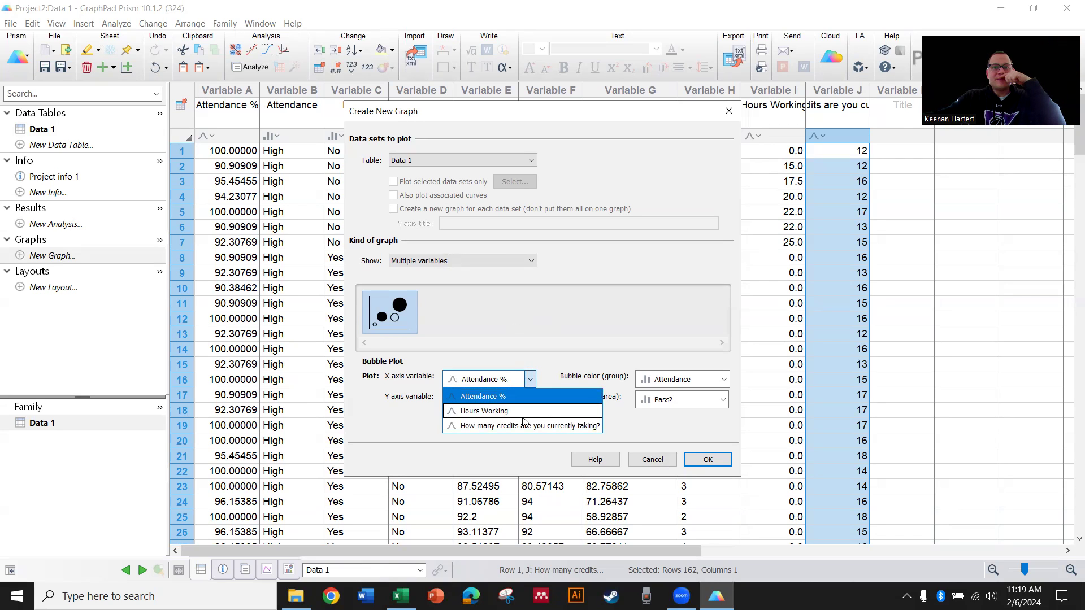
left_click(397, 429)
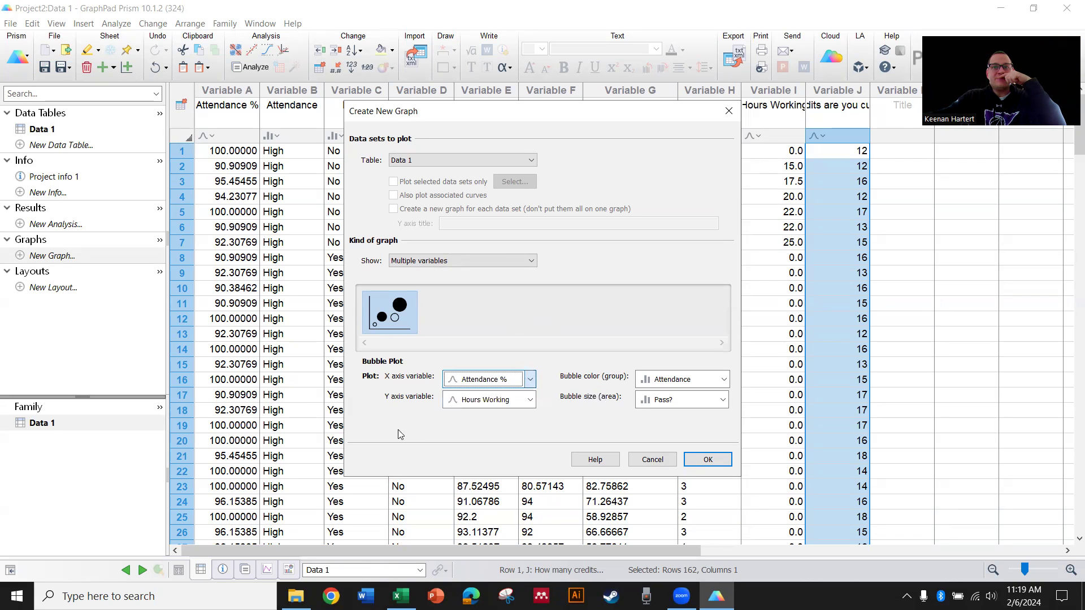
left_click(652, 460)
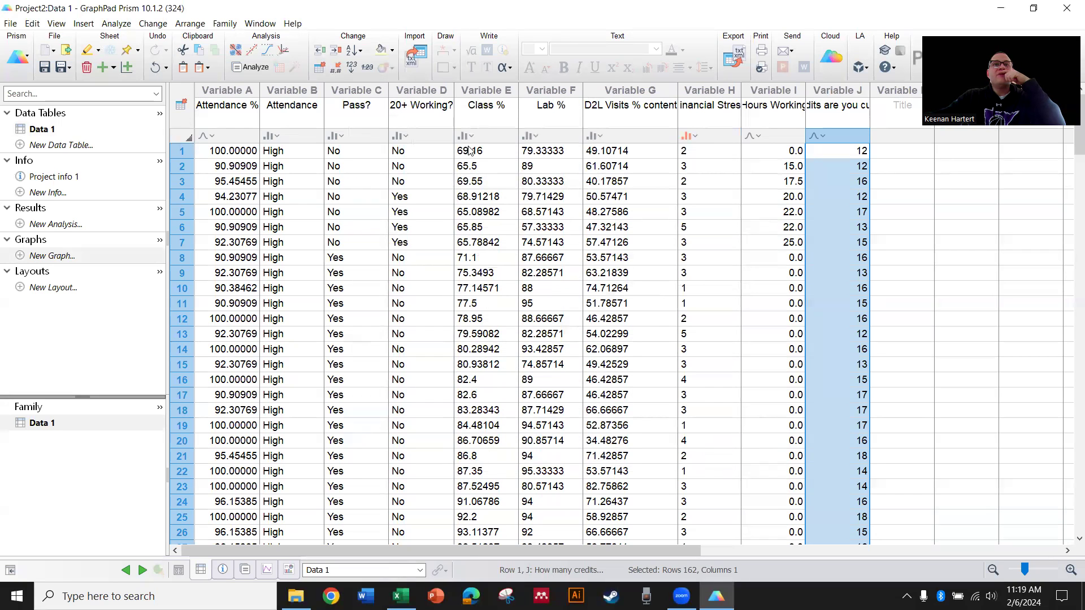
- Switch Class %, Lab % and D2L Visits % content from categorical to the Continuous data type
left_click(483, 229)
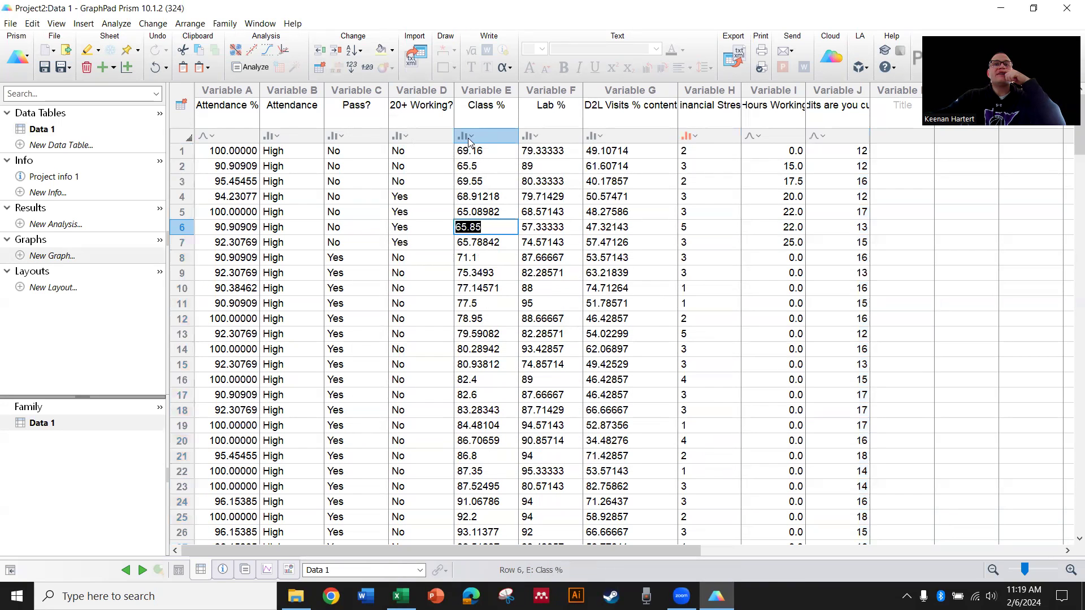
left_click(507, 186)
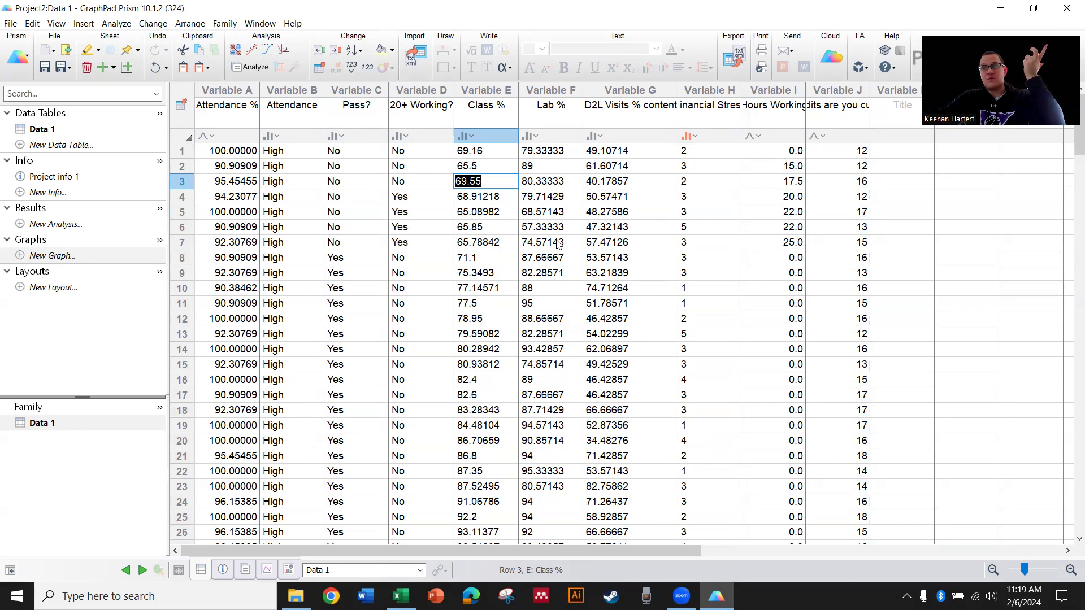
left_click(536, 215)
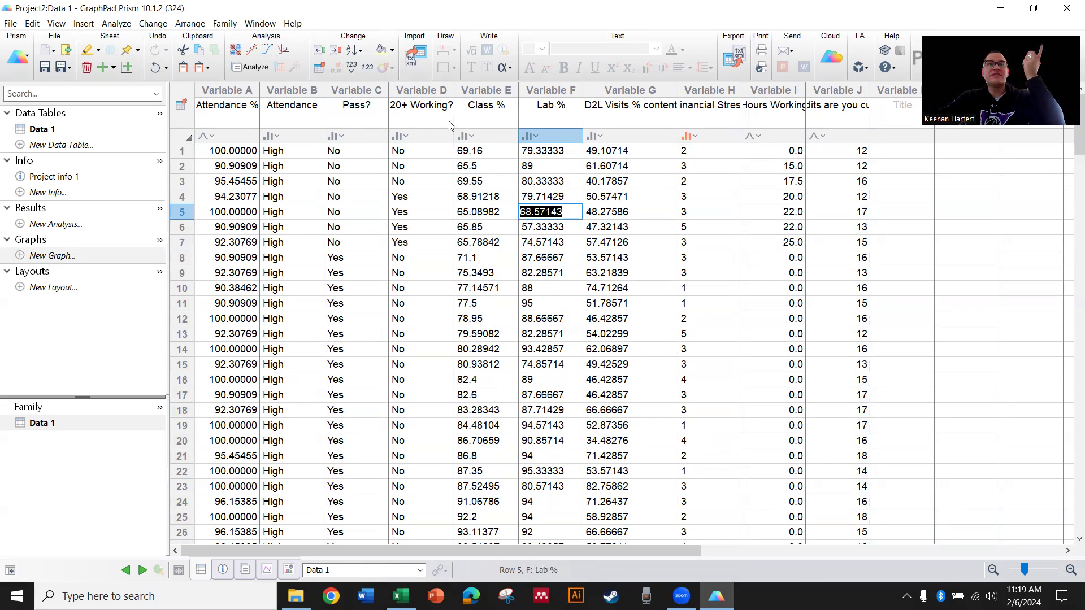
left_click(464, 136)
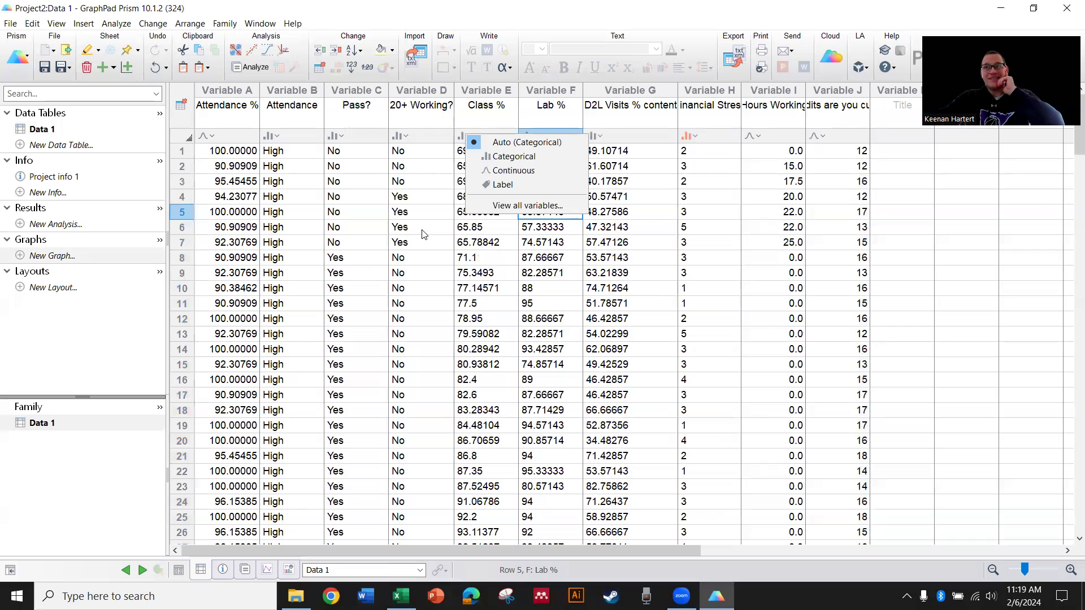
left_click(497, 170)
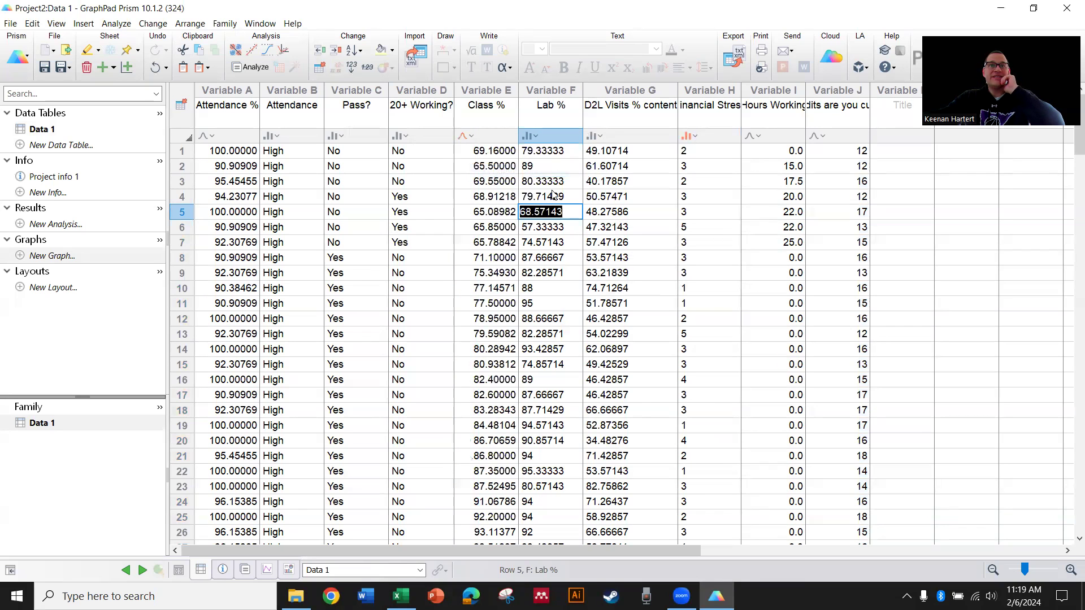
left_click(531, 138)
left_click(560, 173)
left_click(593, 139)
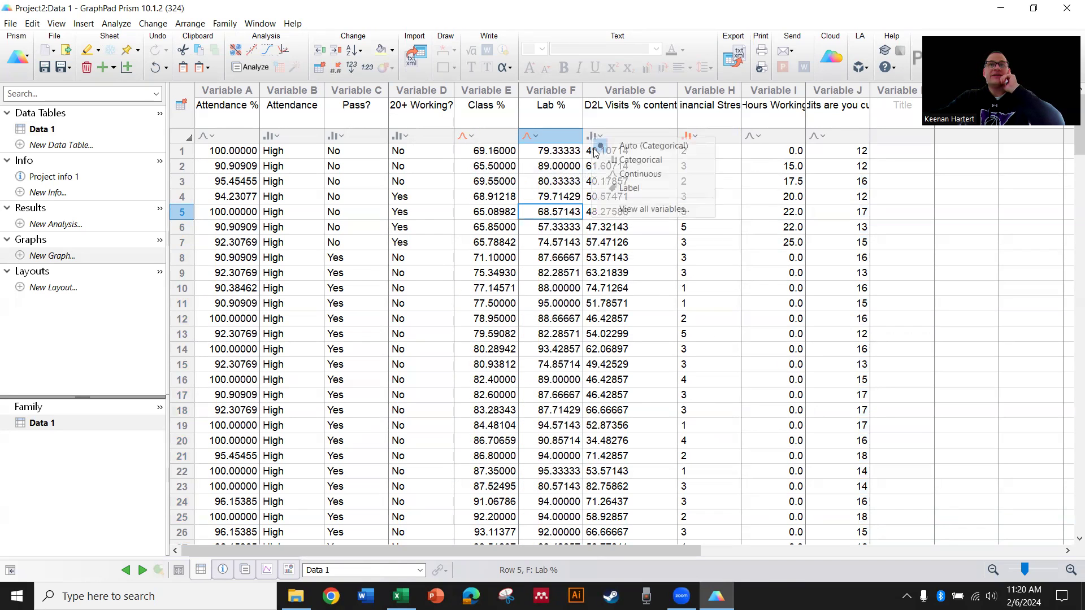
left_click(627, 173)
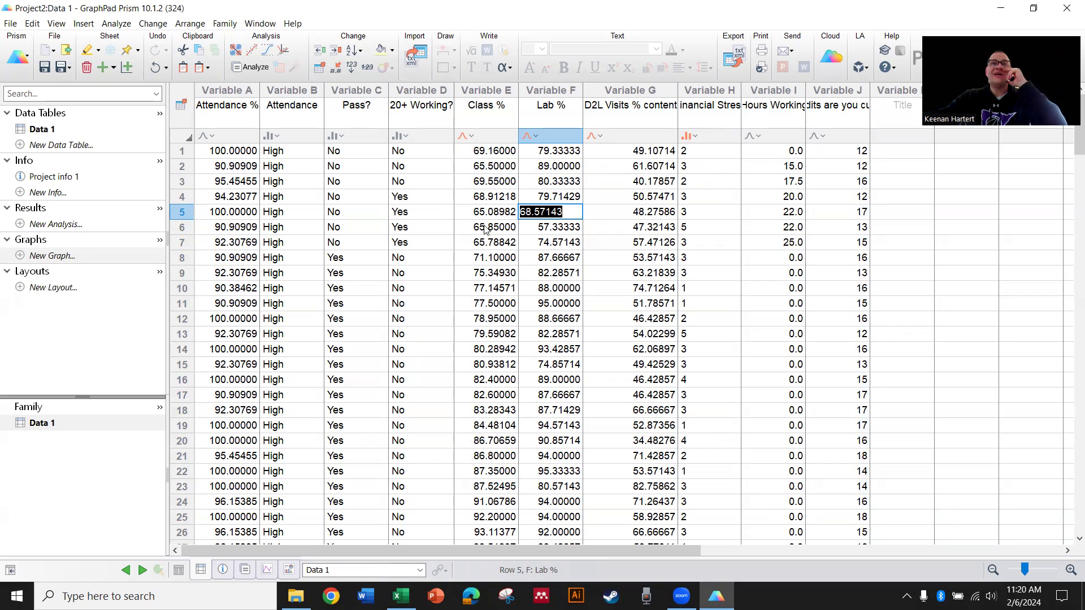
left_click(599, 270)
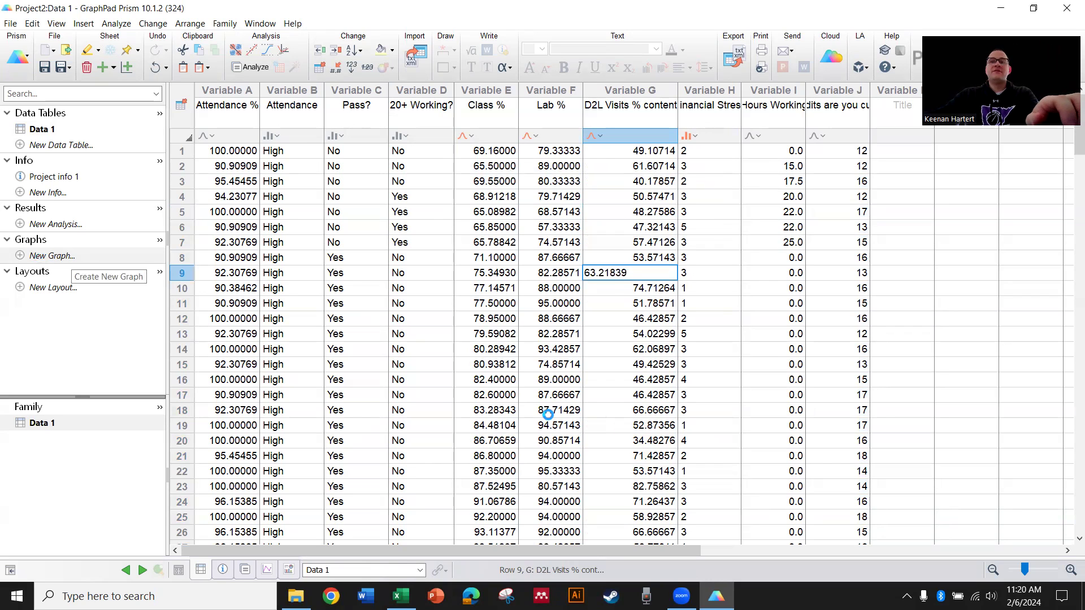
- Plot Class % on the X axis and Hours Working on the Y axis
left_click(519, 380)
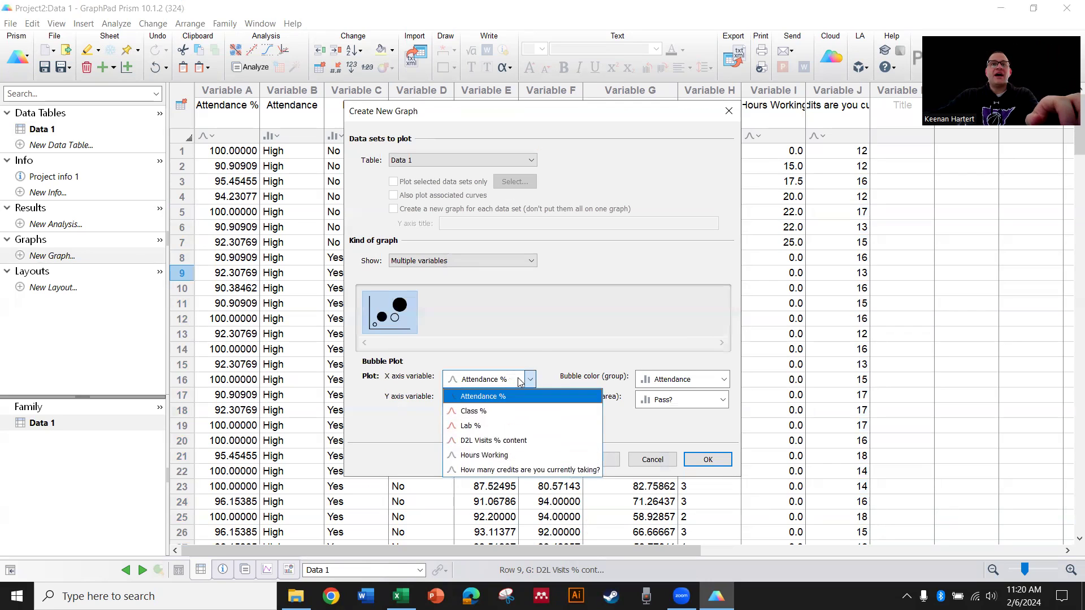
left_click(529, 365)
left_click(517, 381)
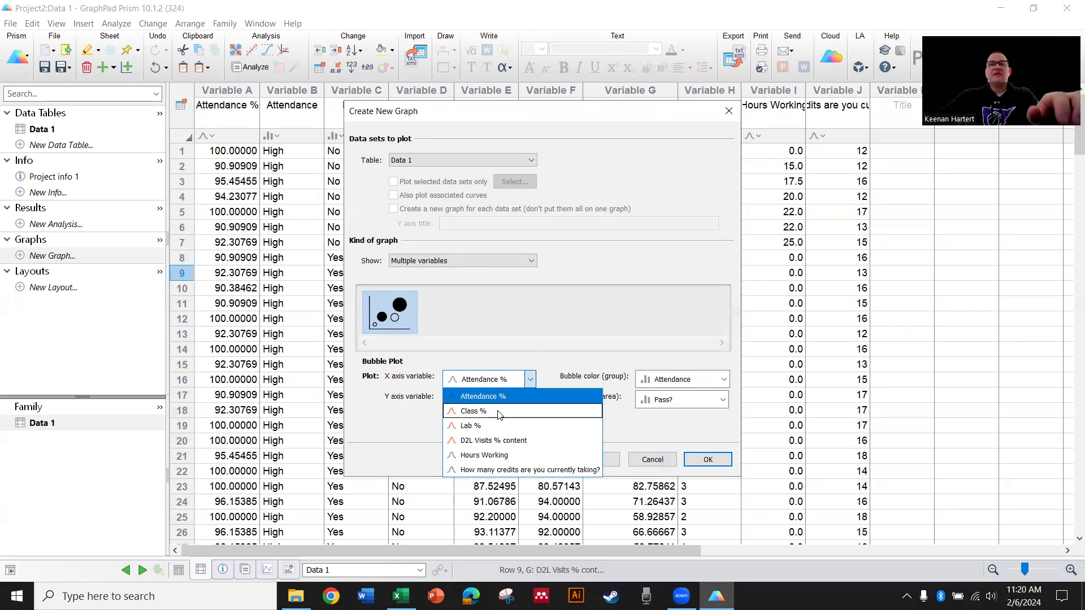
left_click(499, 415)
left_click(490, 399)
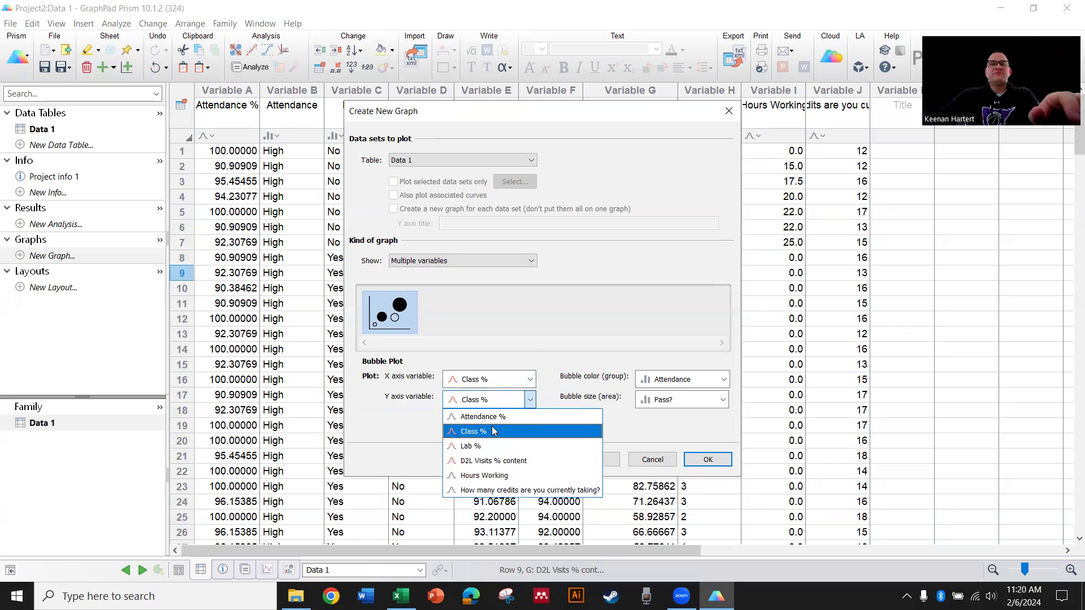
left_click(505, 476)
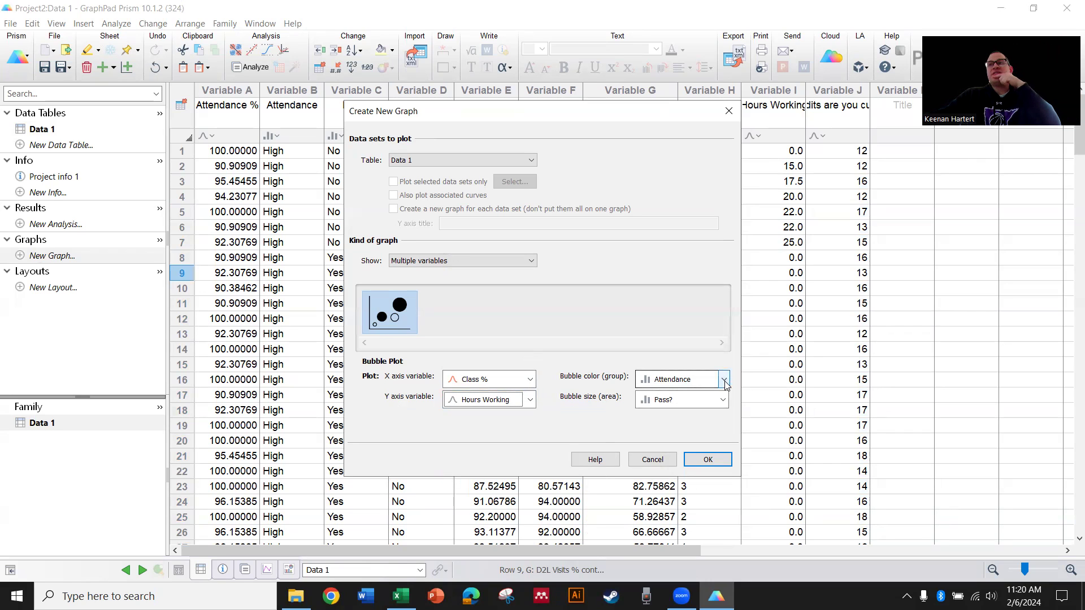
- Size bubbles by Financial Stress, colour them by Attendance, and create the bubble plot
left_click(723, 400)
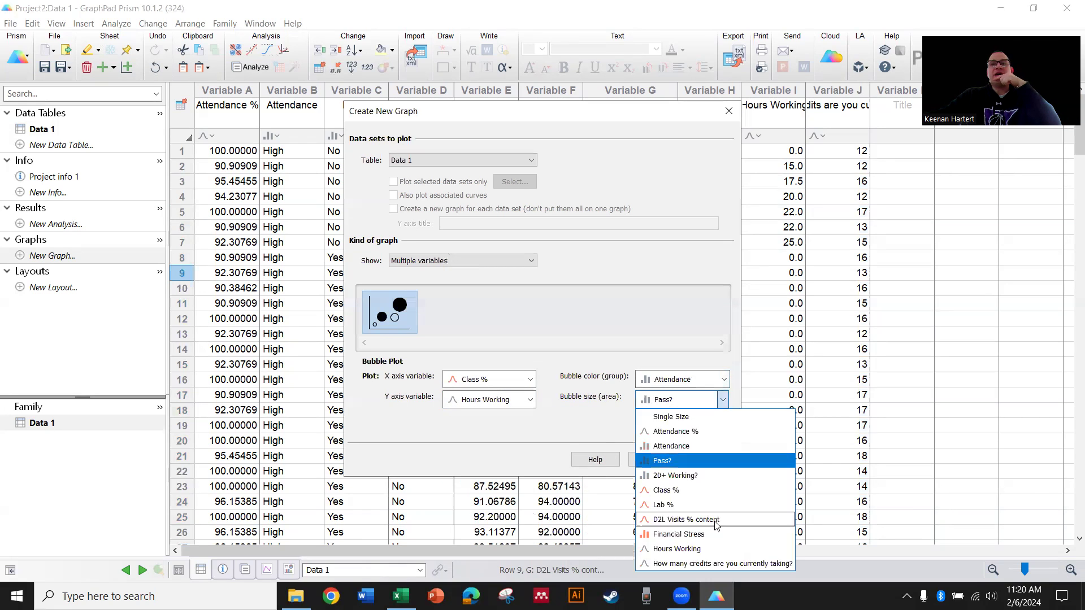
left_click(720, 535)
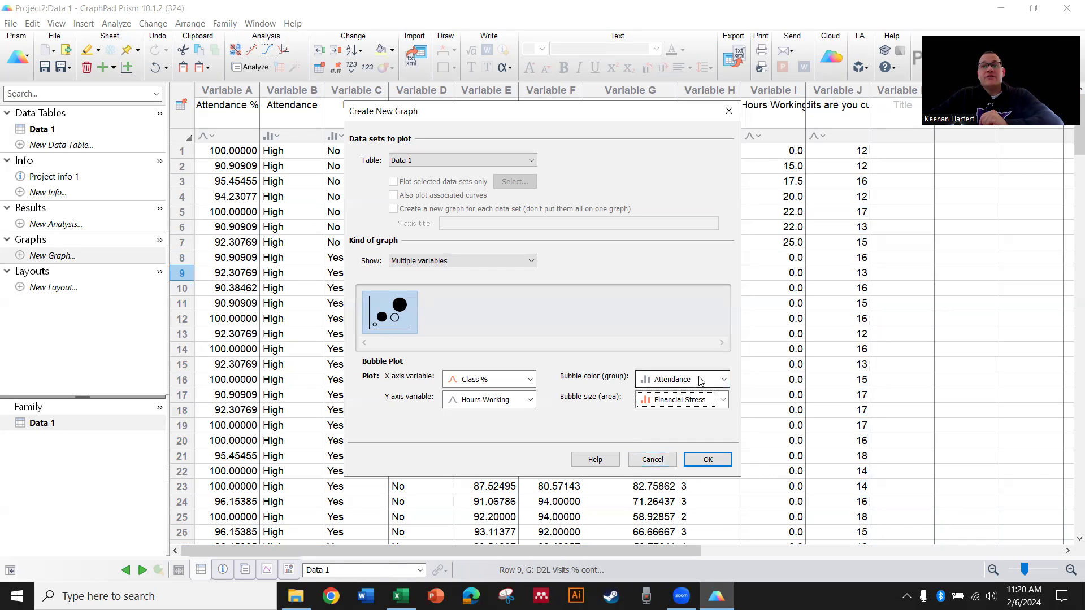
left_click(723, 383)
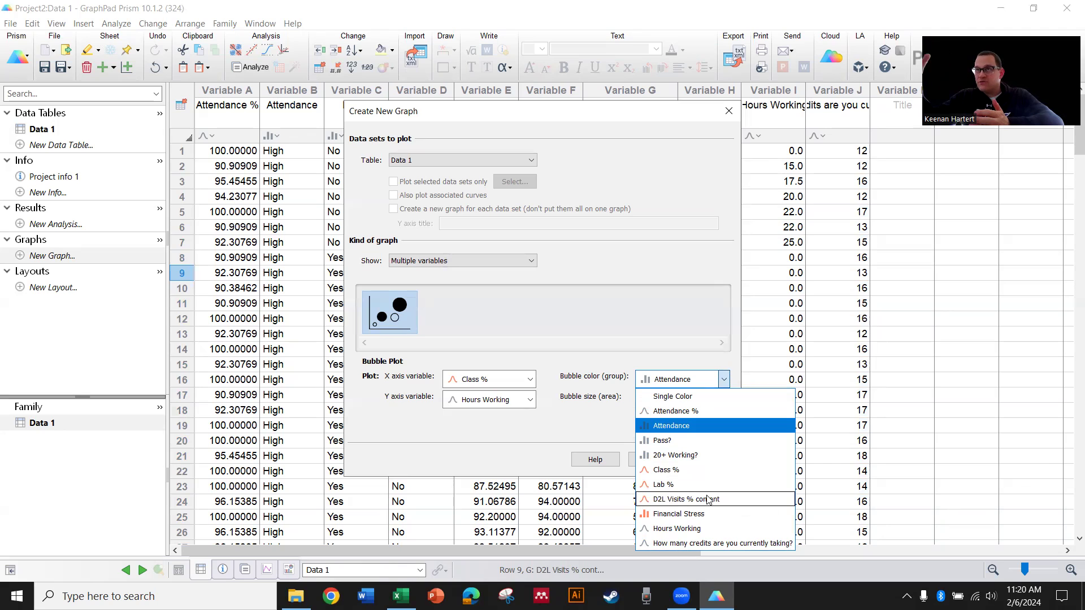
left_click(687, 426)
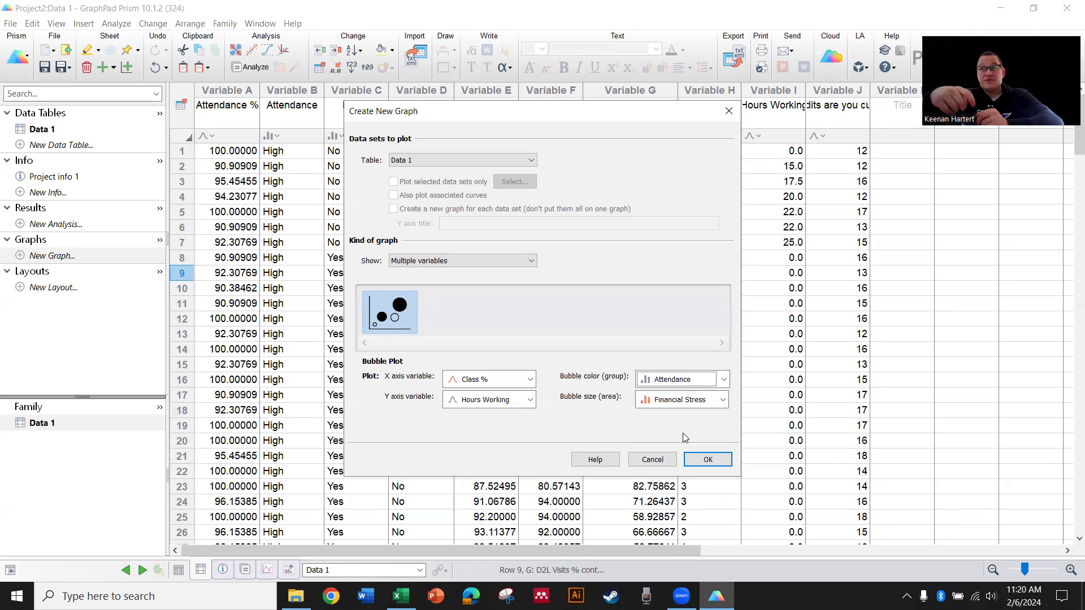
left_click(707, 406)
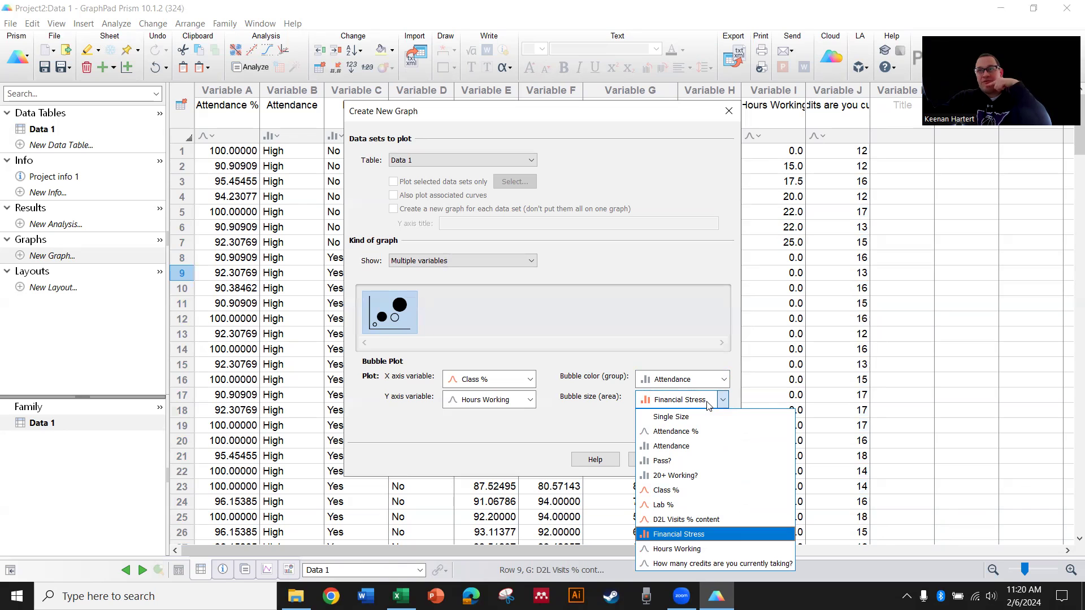
left_click(594, 429)
left_click(709, 460)
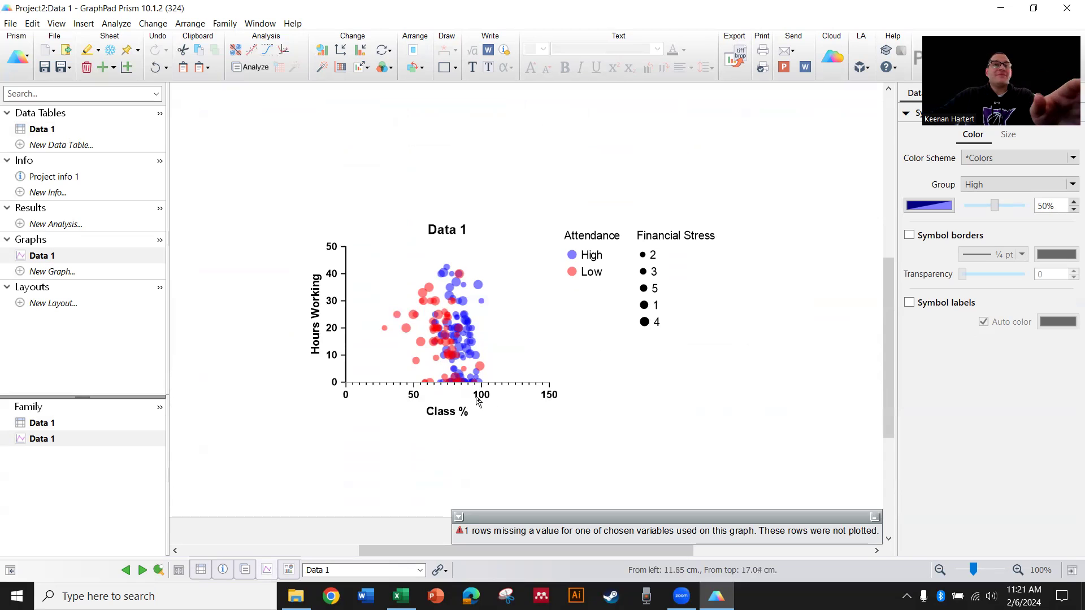
left_click(334, 332)
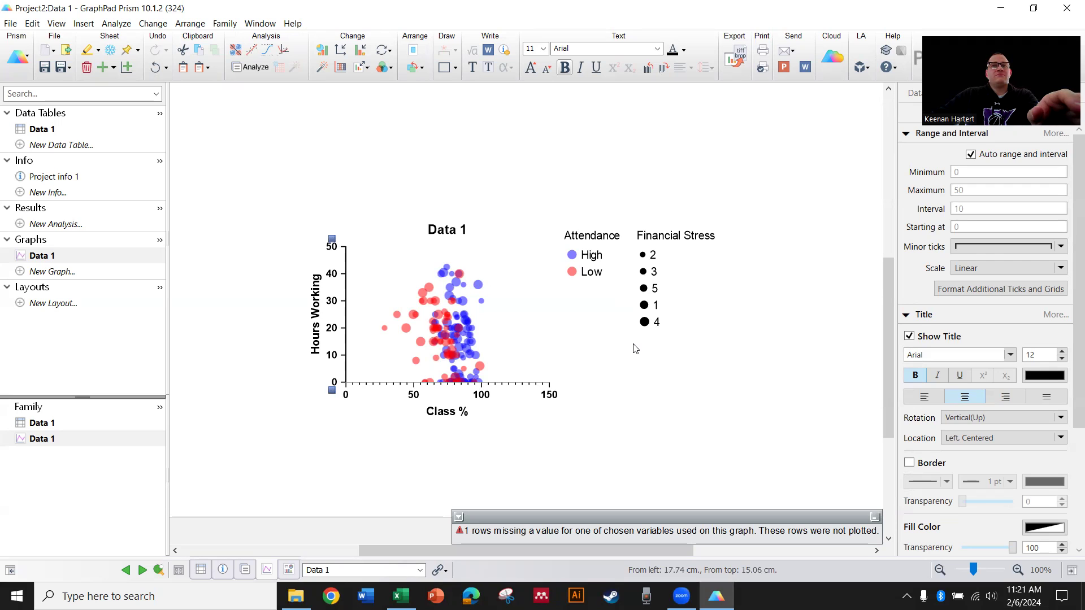
- Dismiss the Financial Stress legend settings unchanged and scroll back to the full bubble plot
double_click(647, 312)
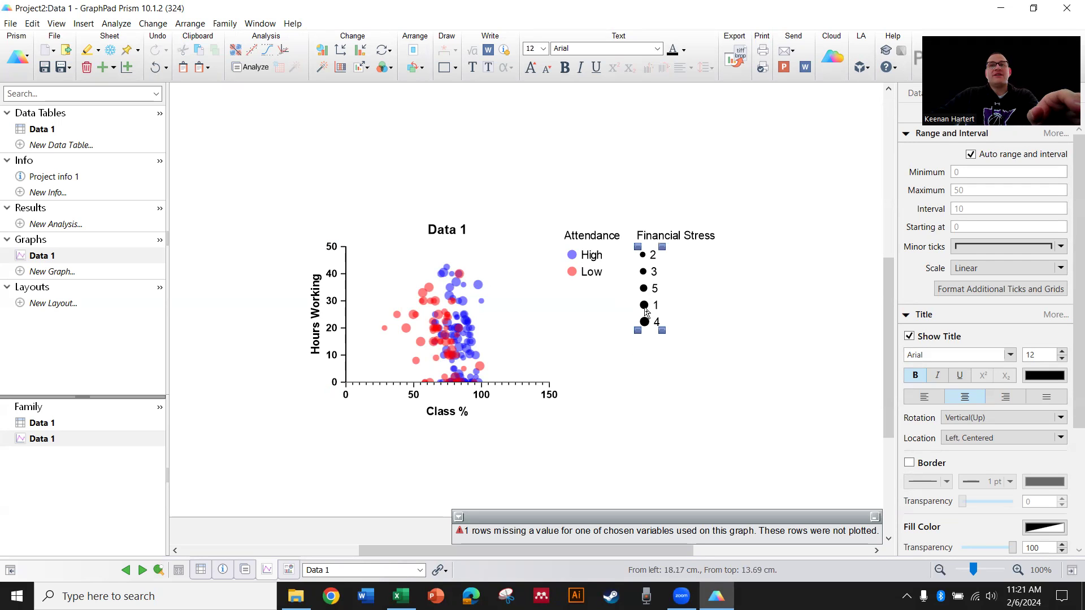
left_click(541, 432)
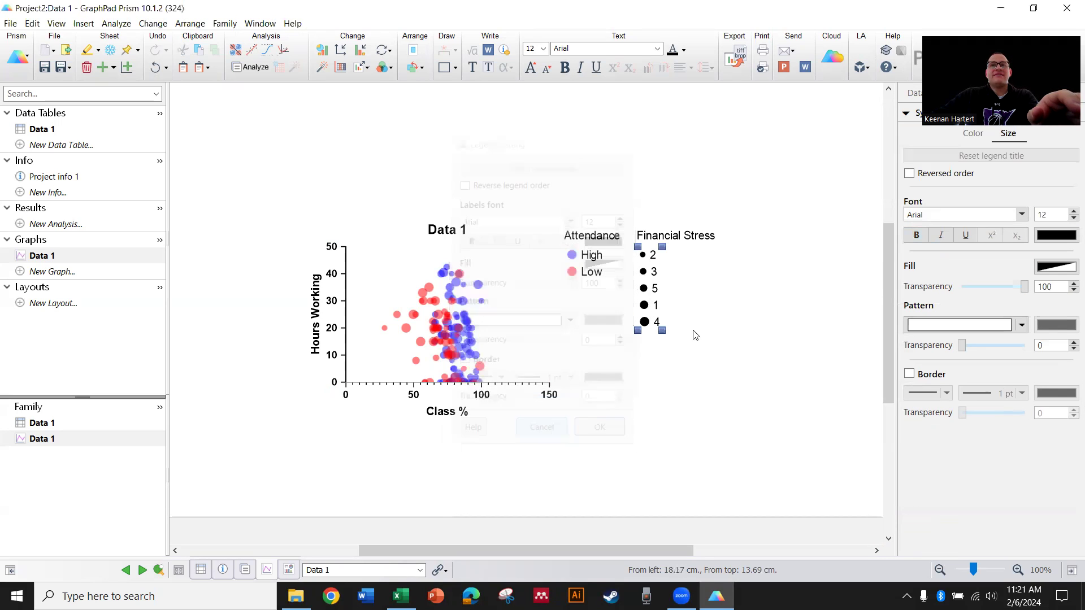
scroll(734, 339, "up", 3)
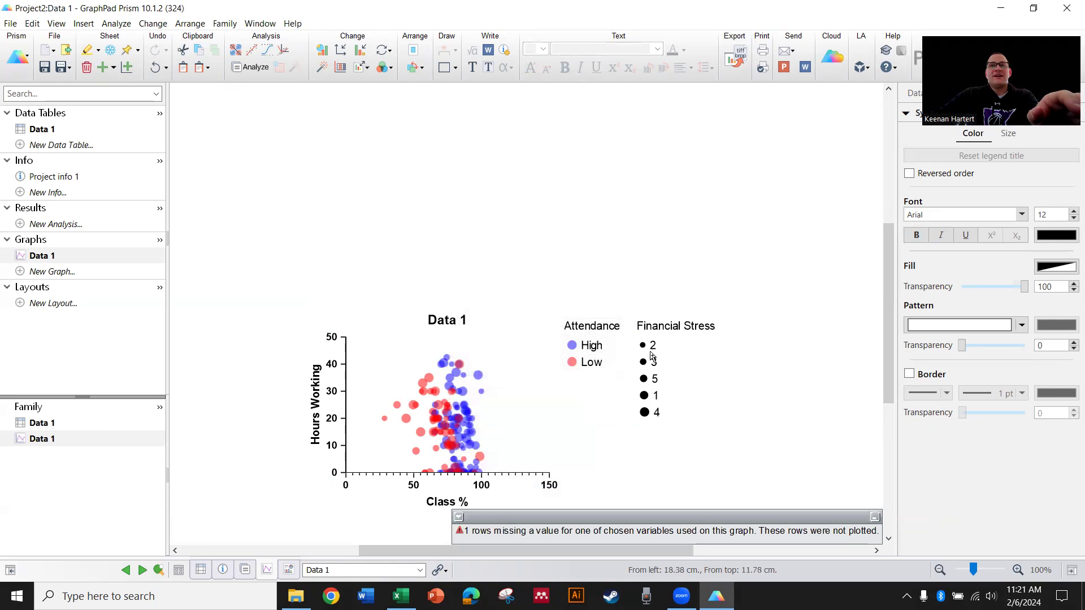
scroll(700, 388, "down", 2)
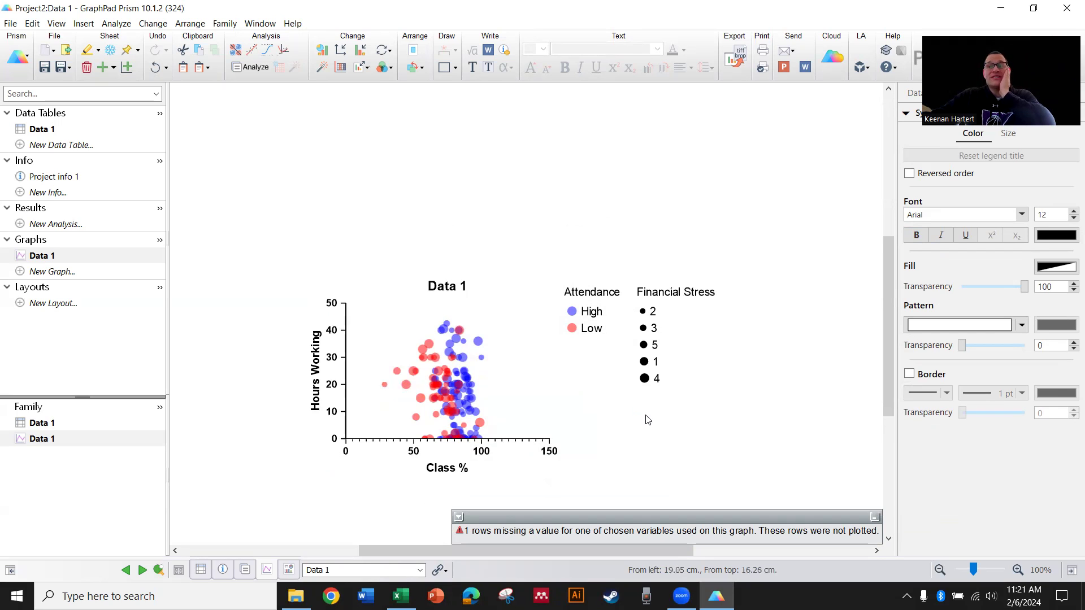
scroll(662, 317, "down", 1)
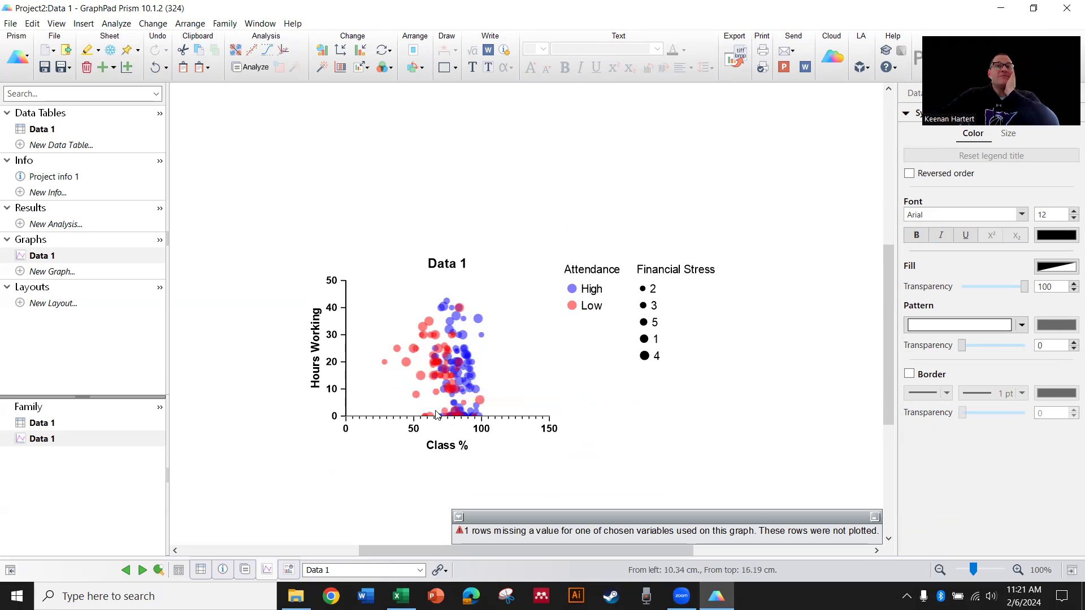
scroll(542, 395, "down", 3)
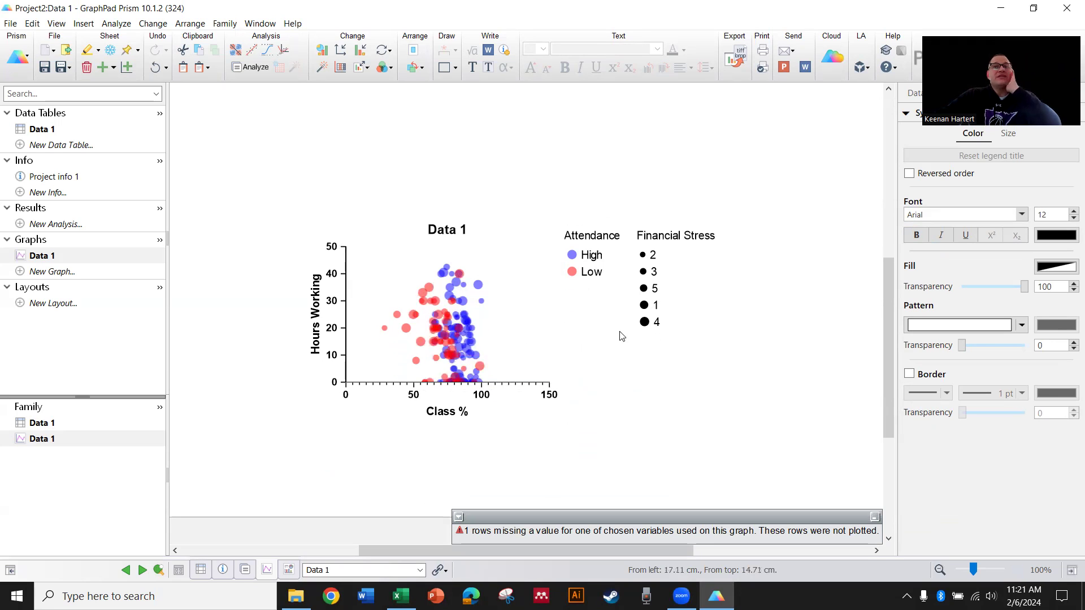
- Turn off auto X-axis scaling, set maximum 110, interval 20, and add minor ticks
key("Tab")
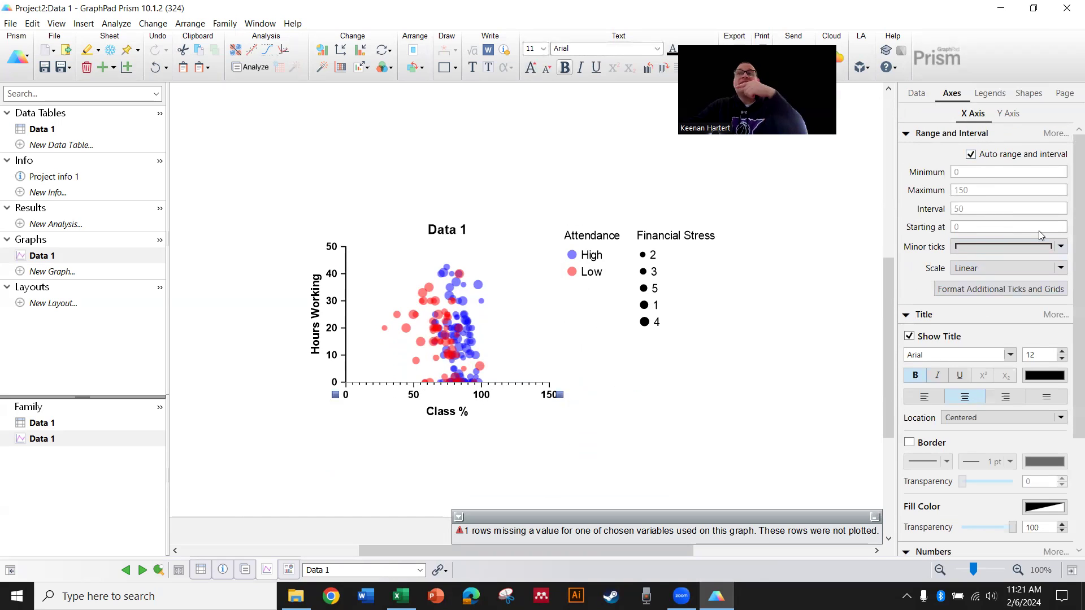
left_click(1006, 155)
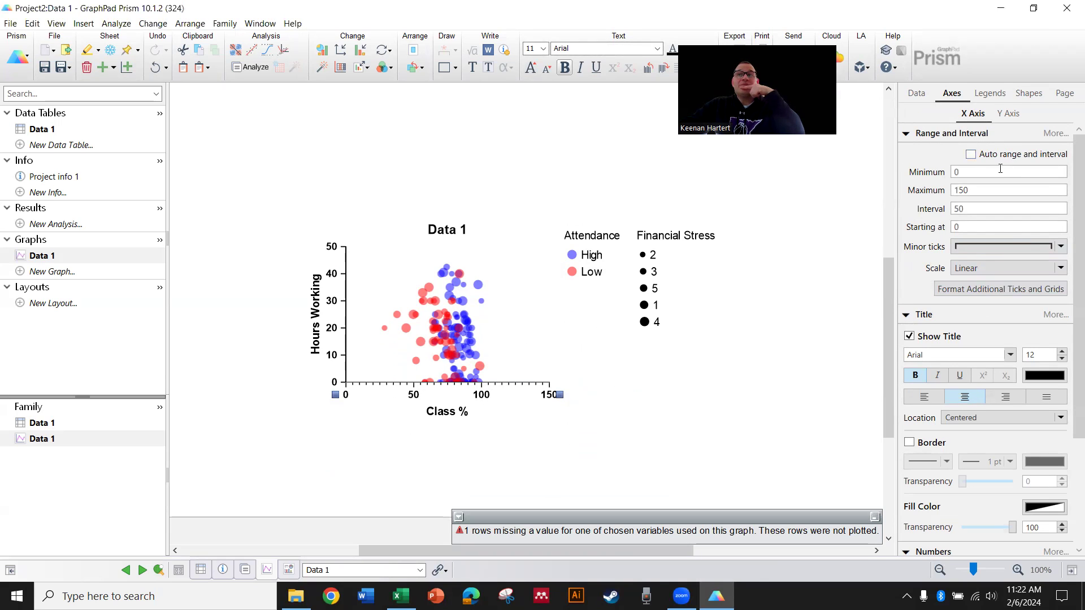
double_click(986, 190)
type("1")
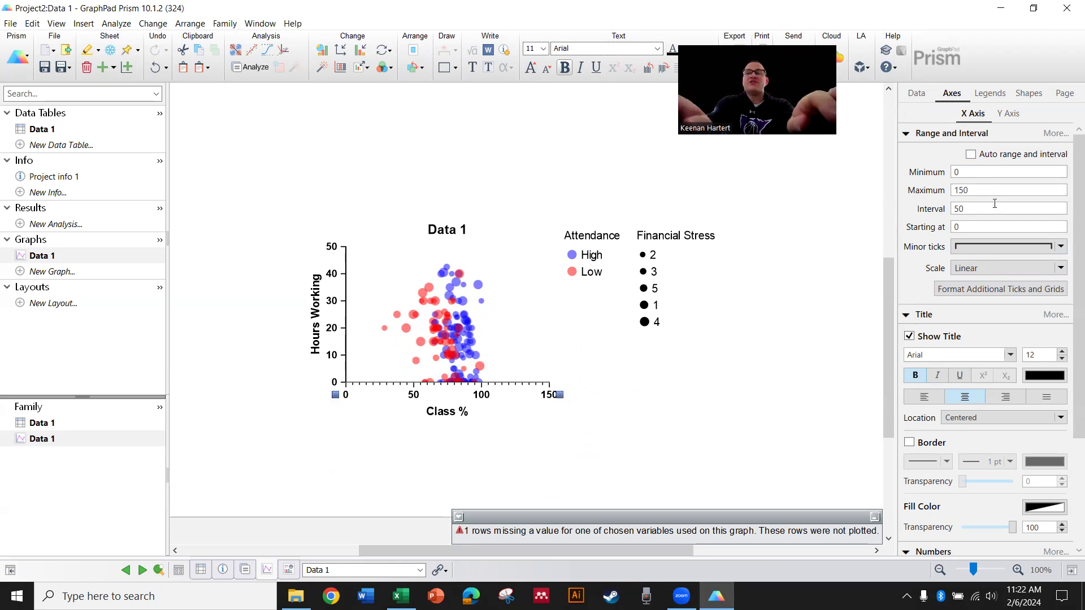
type("10")
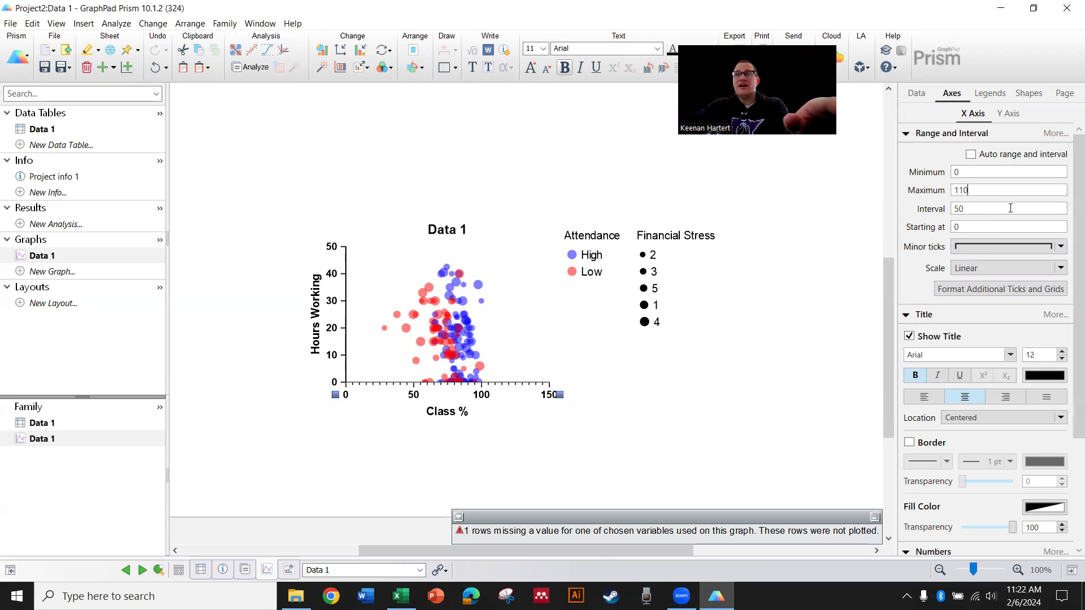
double_click(956, 209)
type("20")
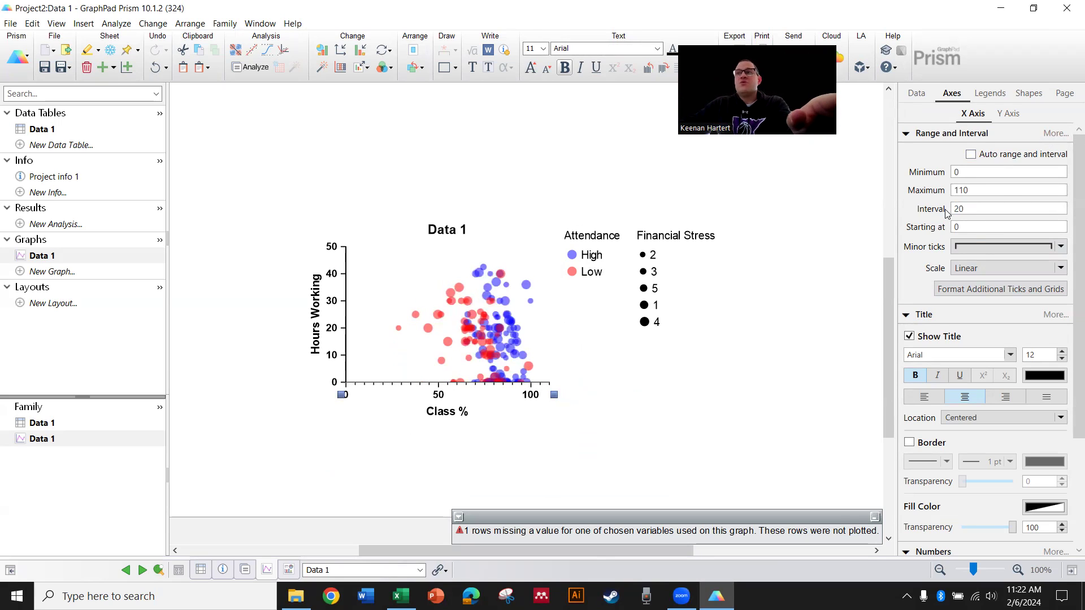
left_click(981, 247)
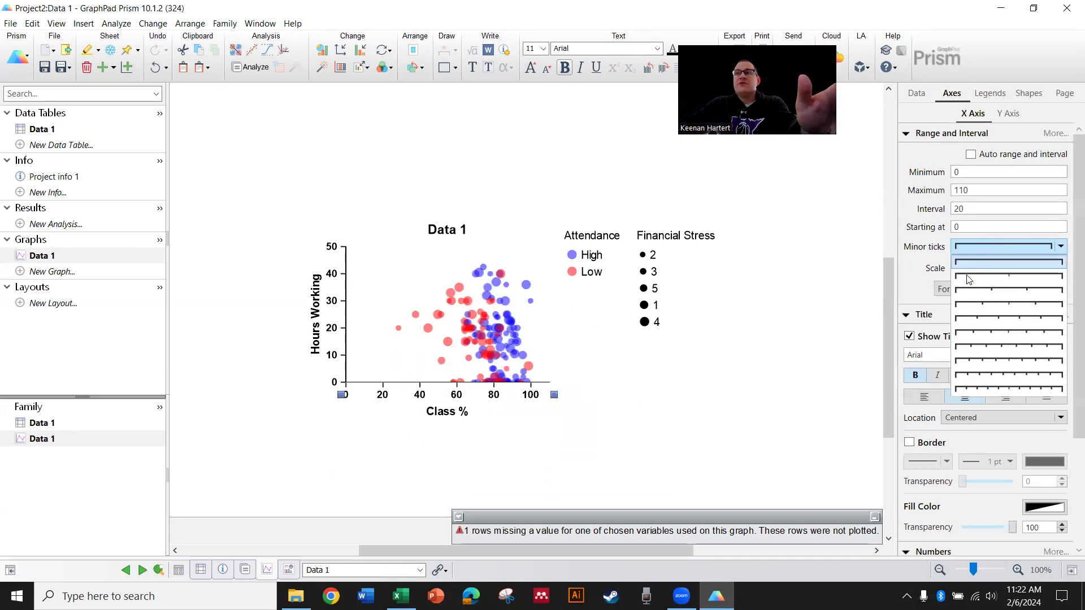
left_click(967, 318)
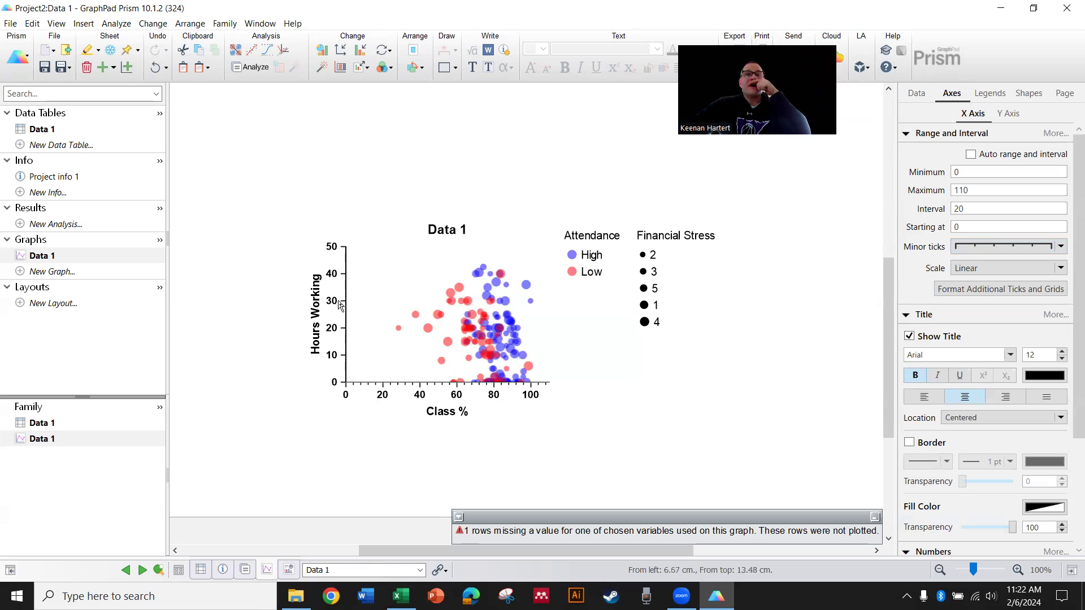
- Start the X-axis ticks at 20 and set the axis minimum to 20
left_click(968, 227)
key("BackSpace")
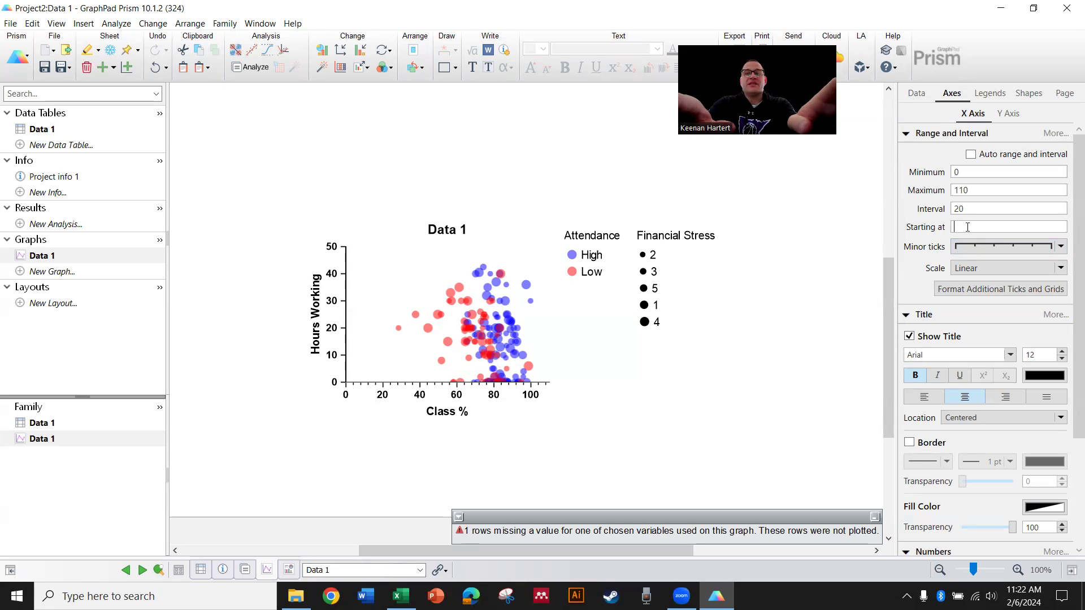
type("20")
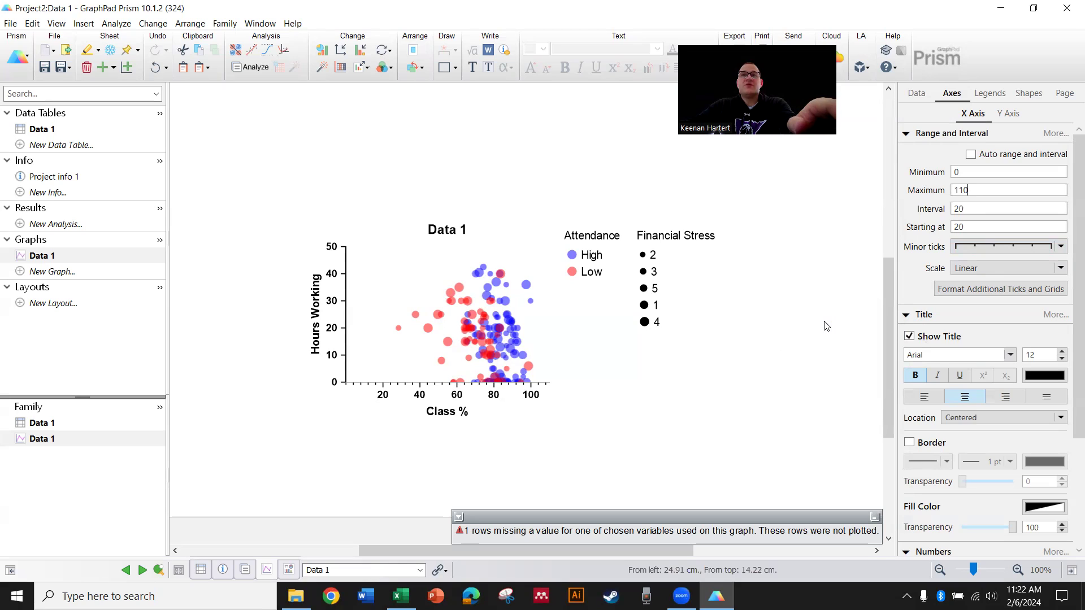
left_click_drag(966, 173, 949, 173)
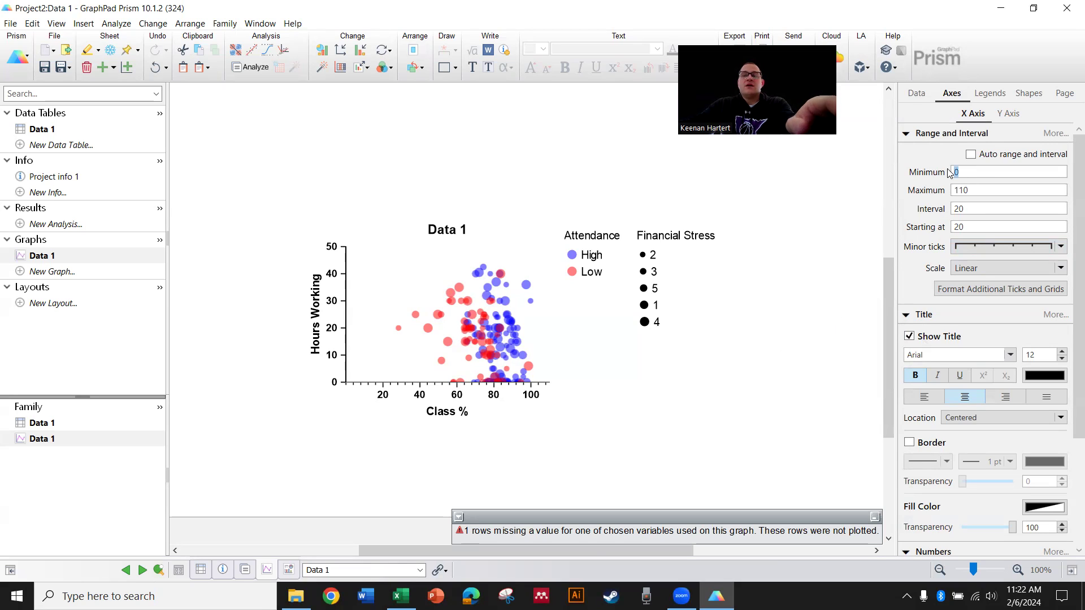
type("20")
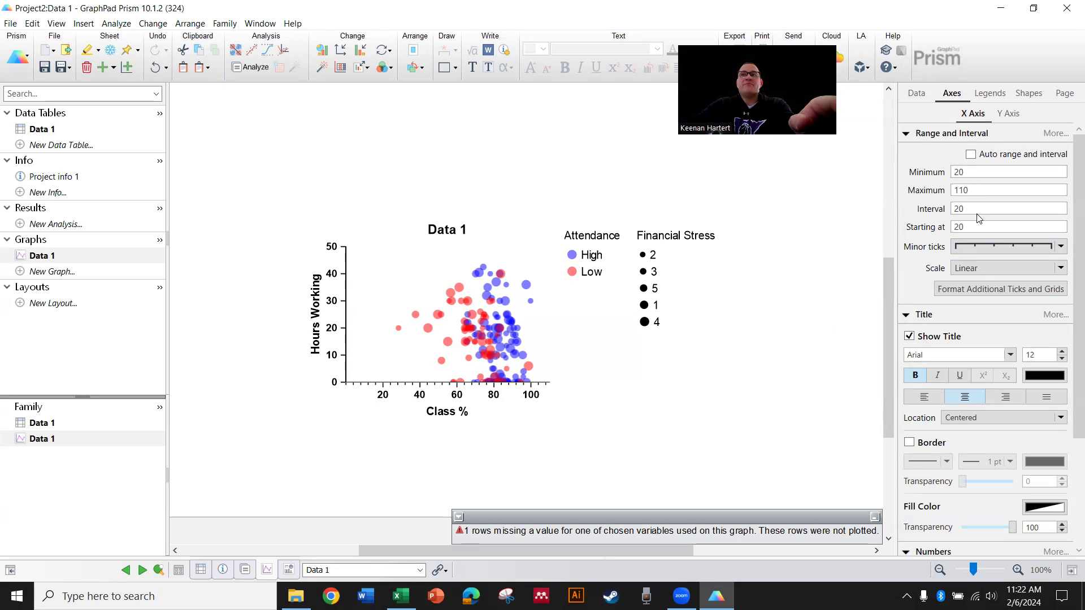
key("Return")
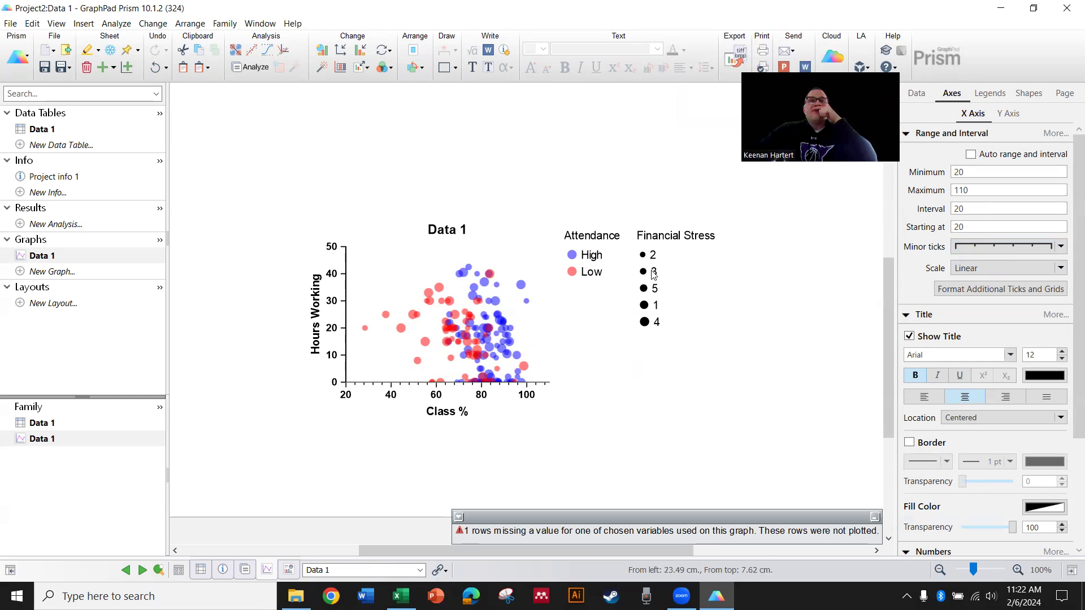
- Close the legend settings without changes and inspect a data point
double_click(577, 258)
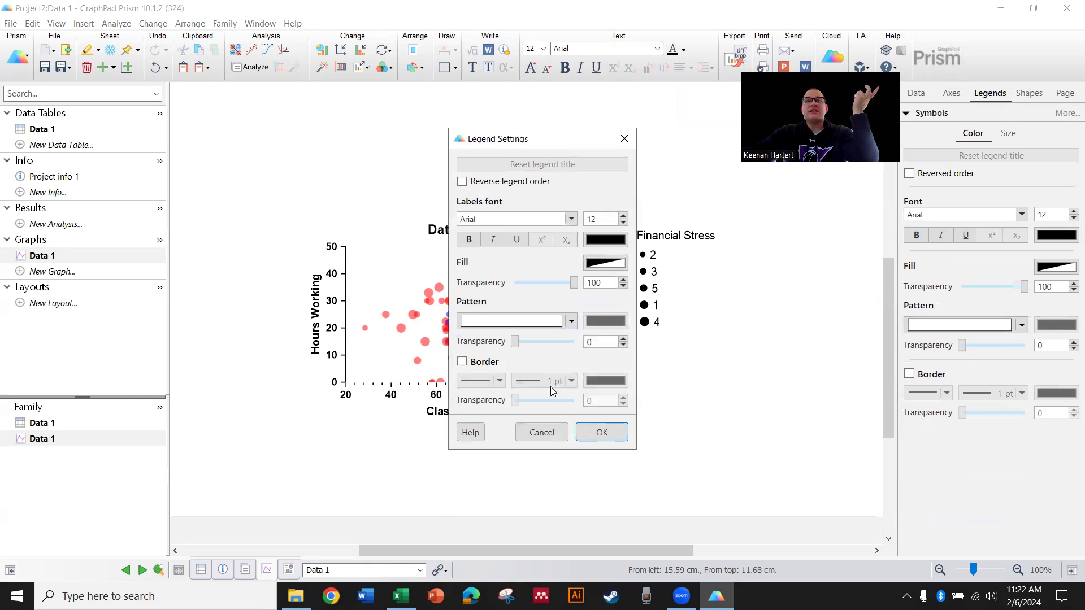
left_click(543, 433)
scroll(515, 383, "up", 1)
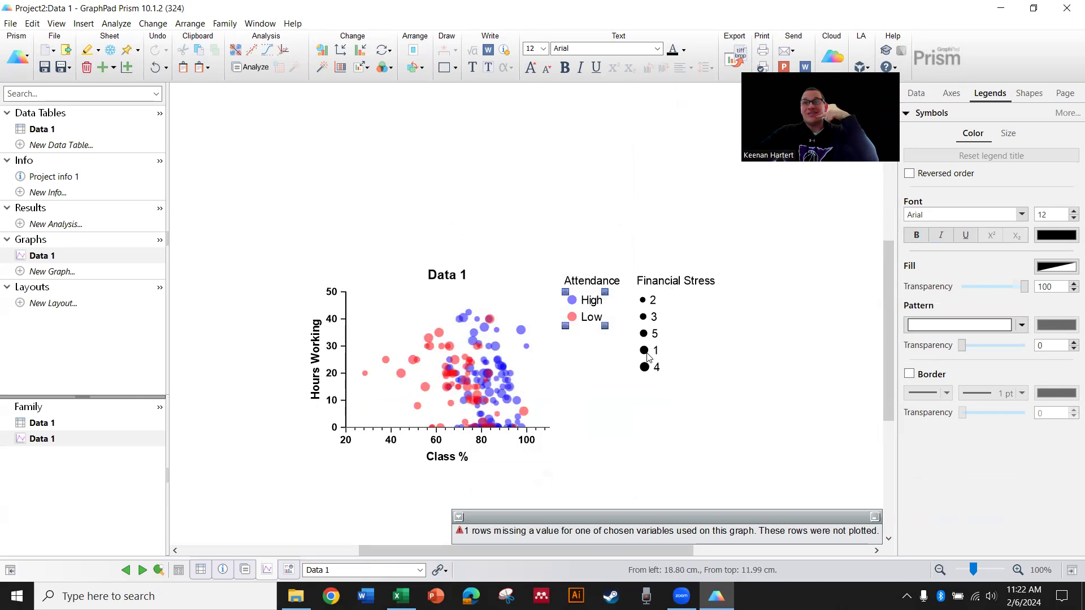
left_click(631, 417)
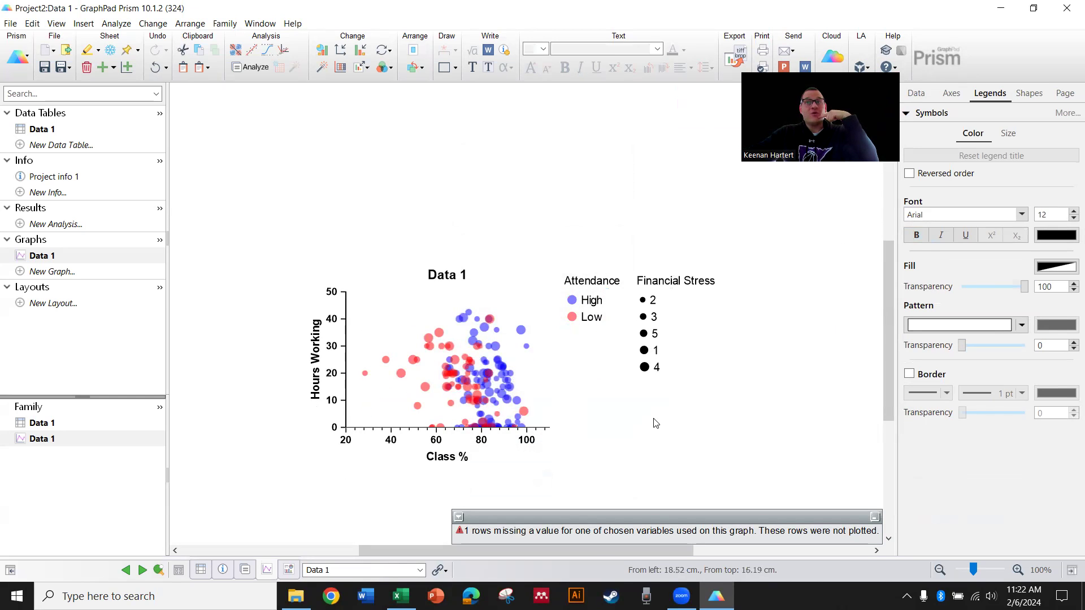
- In Format Graph's symbol settings, keep the *Colors scheme and view the High group's fill colours
double_click(503, 370)
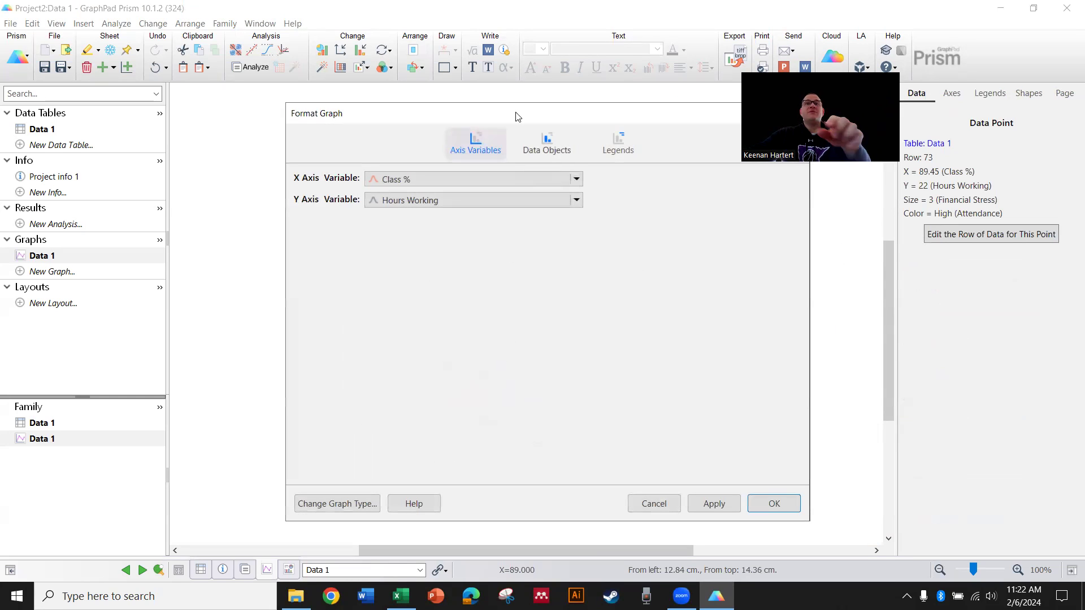
left_click_drag(507, 119, 330, 97)
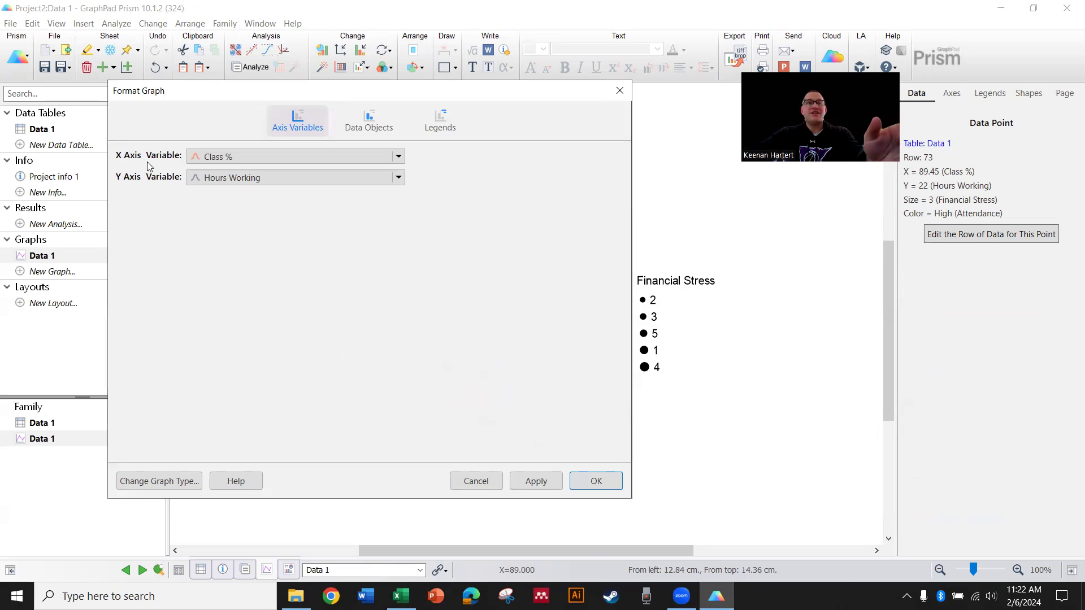
left_click(371, 128)
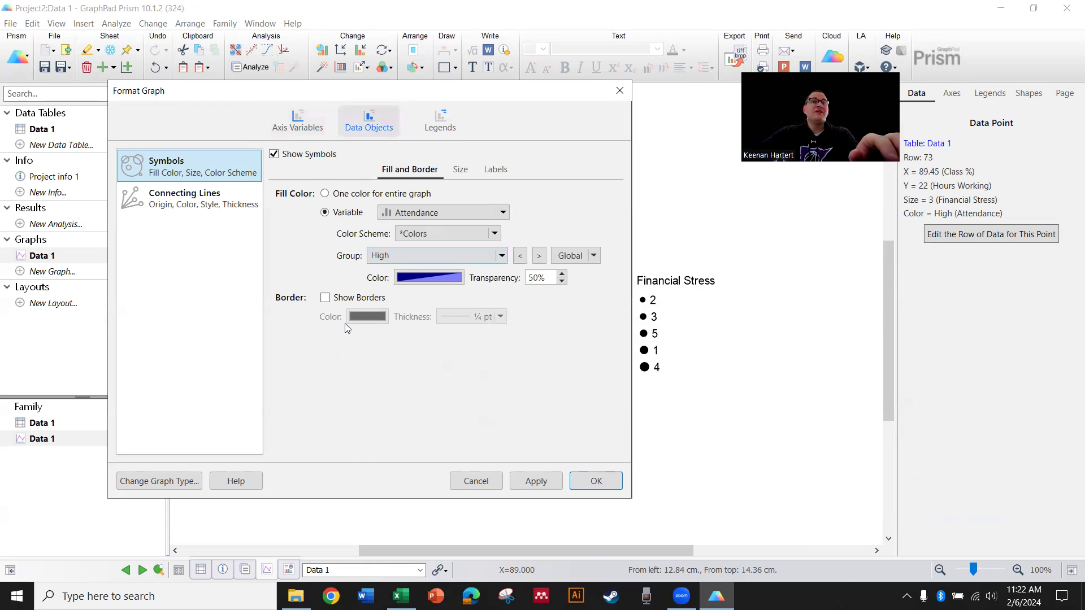
key("ctrl+Tab")
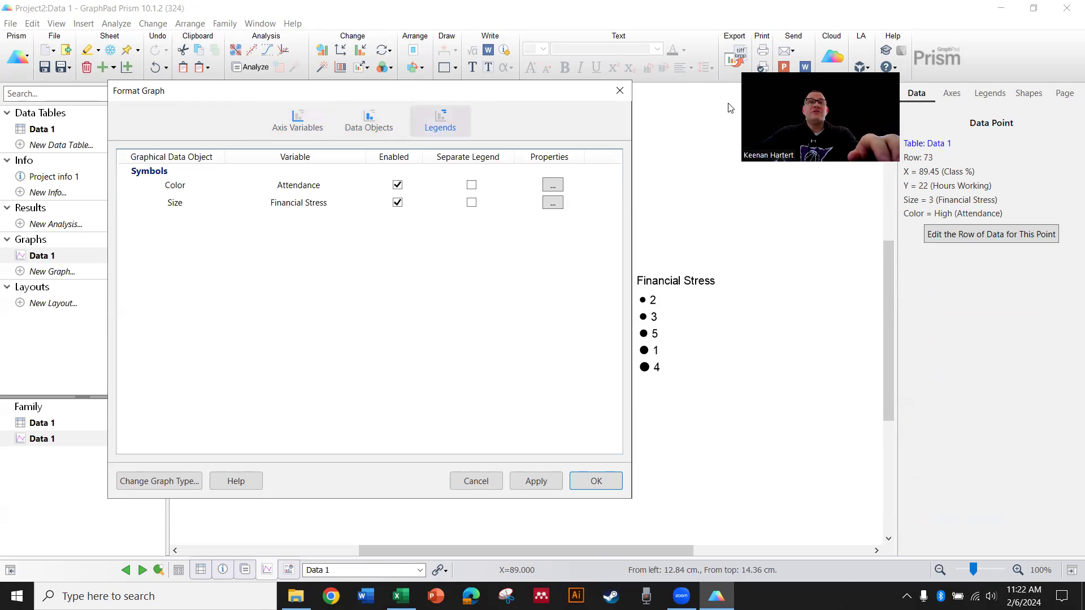
left_click(389, 128)
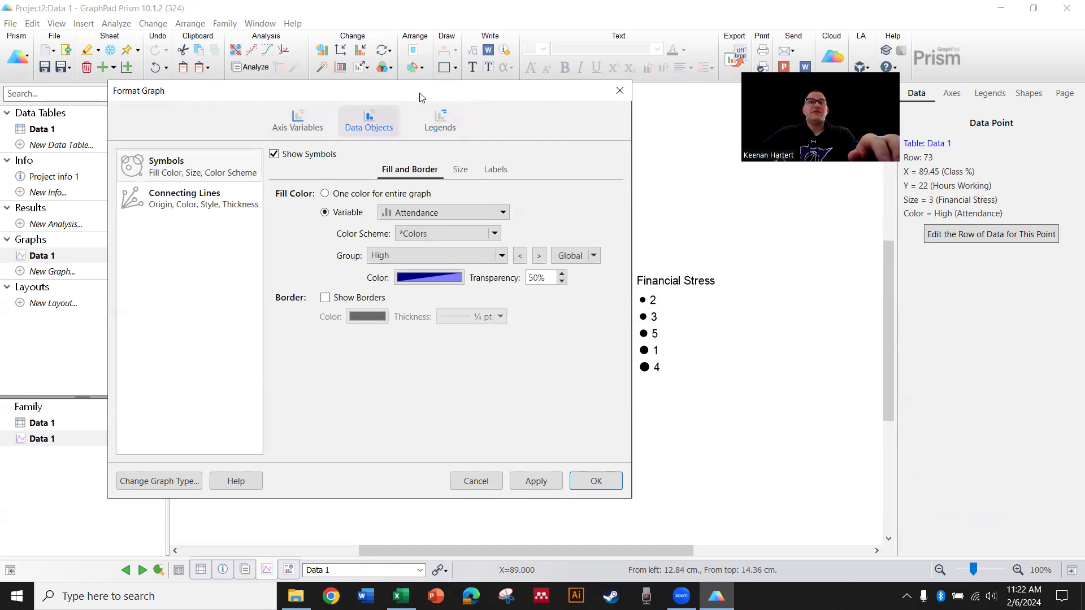
left_click_drag(420, 96, 330, 68)
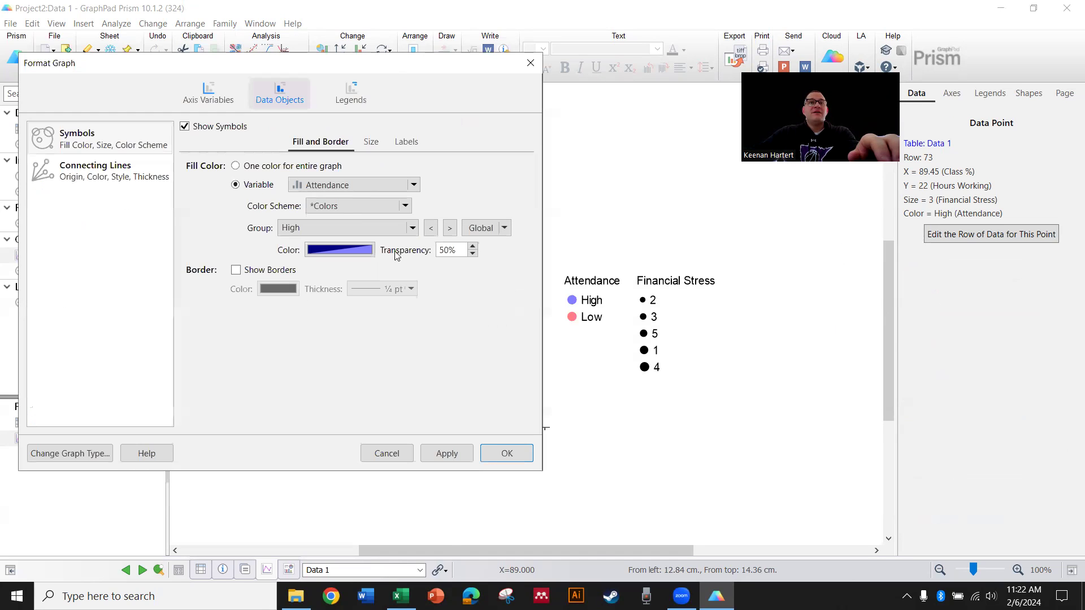
left_click(351, 206)
left_click(352, 205)
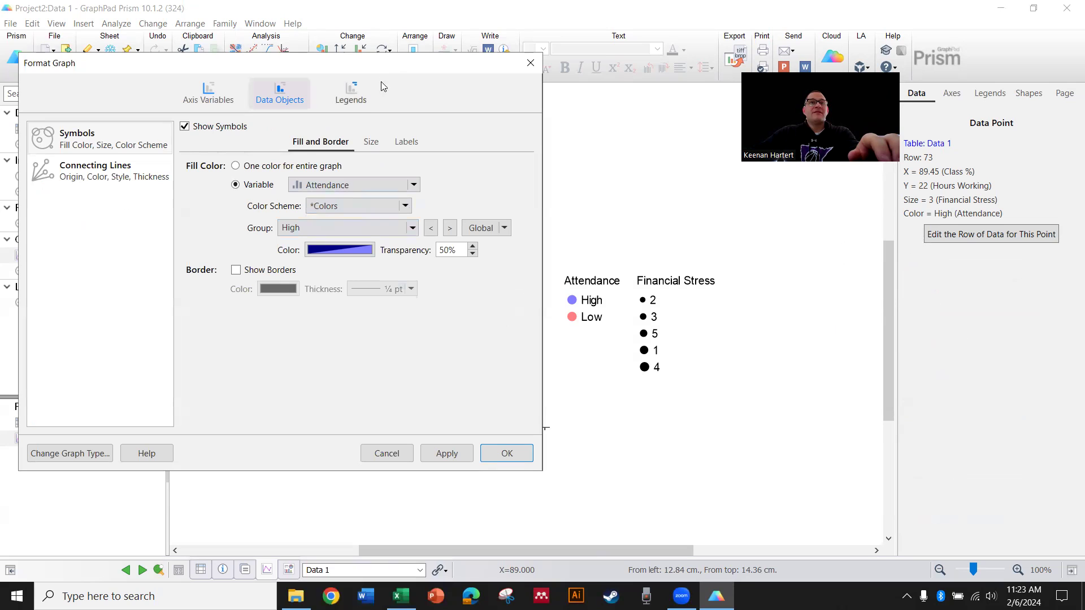
left_click_drag(378, 76, 247, 82)
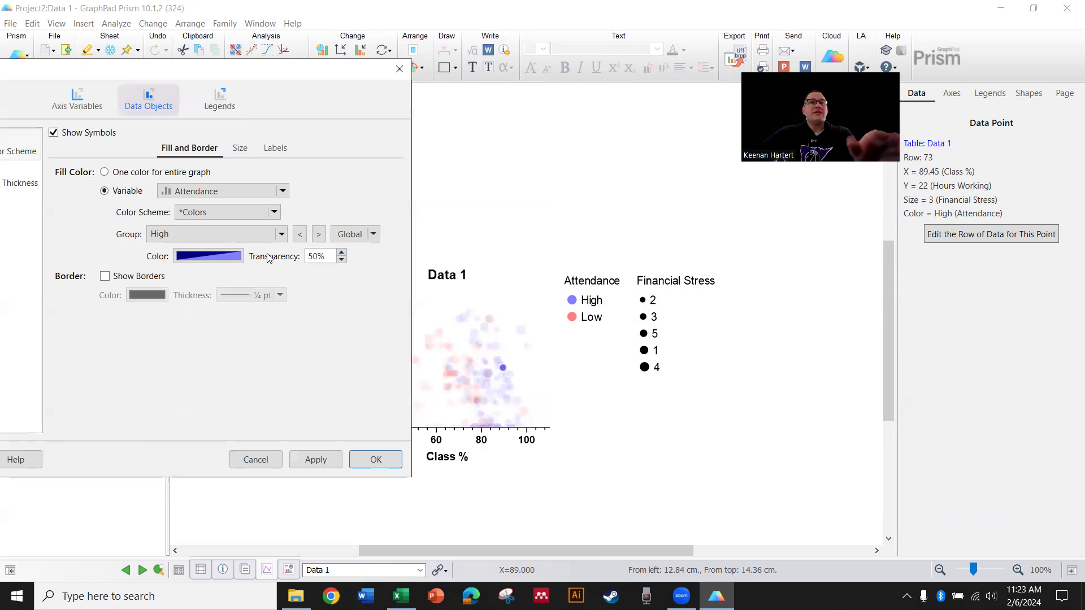
left_click(235, 258)
left_click(220, 254)
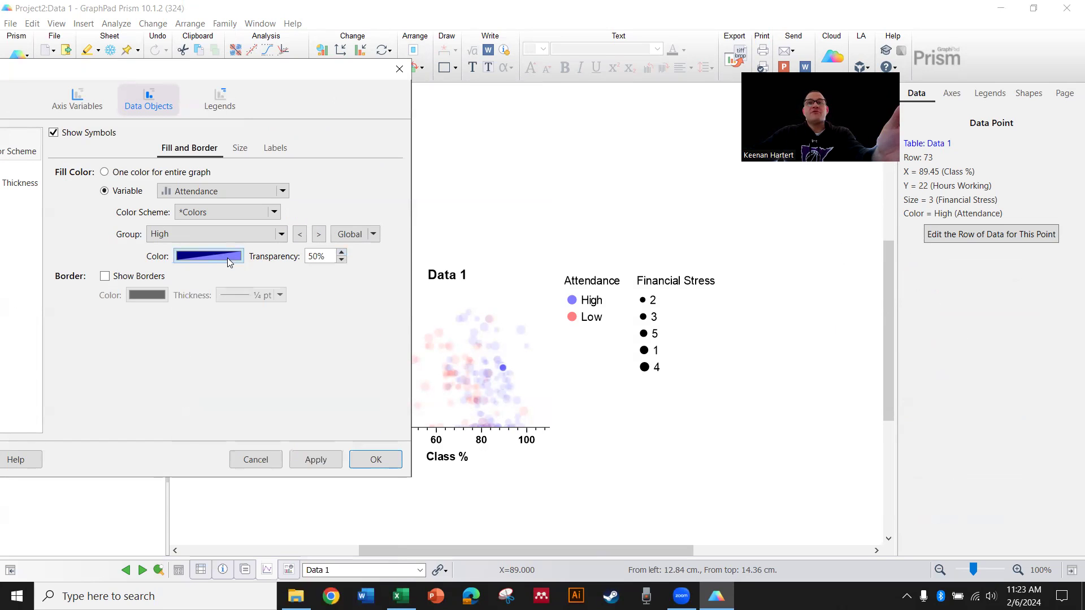
- Fill High attendance bubbles green and Low attendance bubbles semi-transparent red
left_click(229, 256)
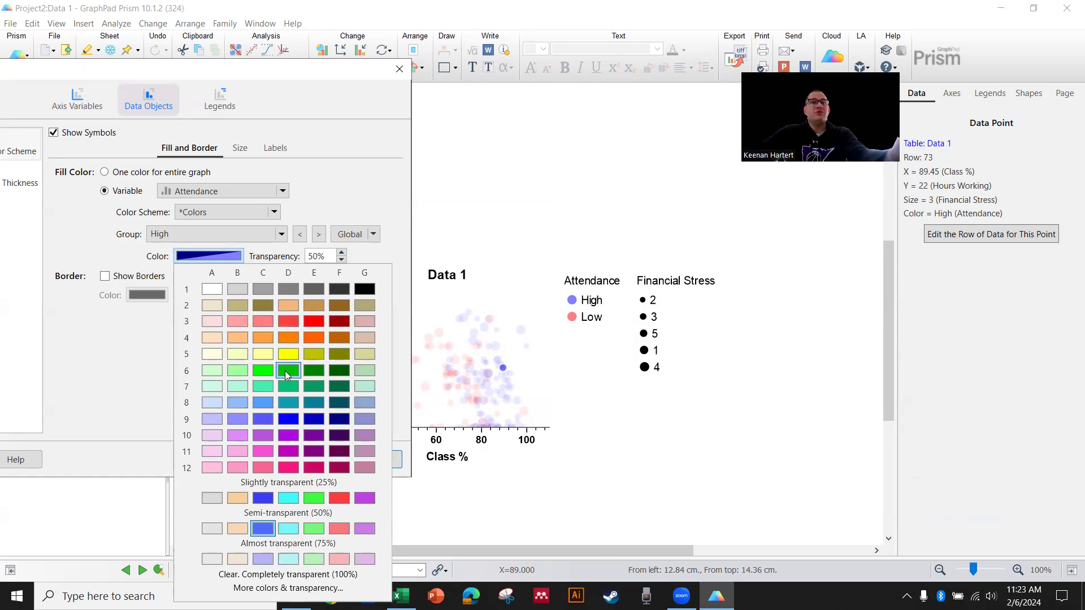
left_click(293, 370)
left_click(321, 462)
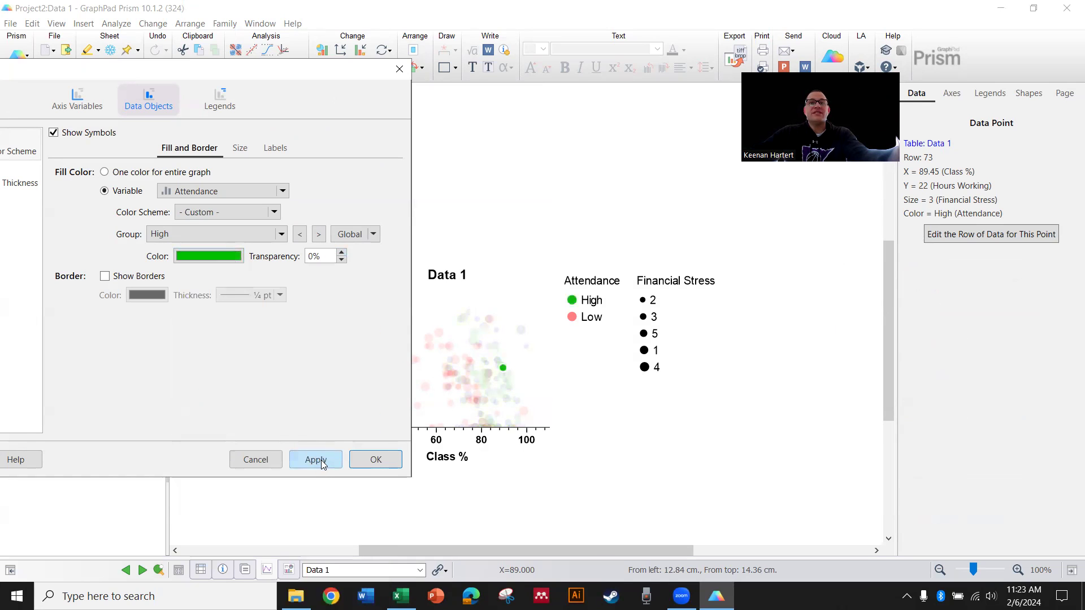
left_click(231, 236)
left_click(192, 280)
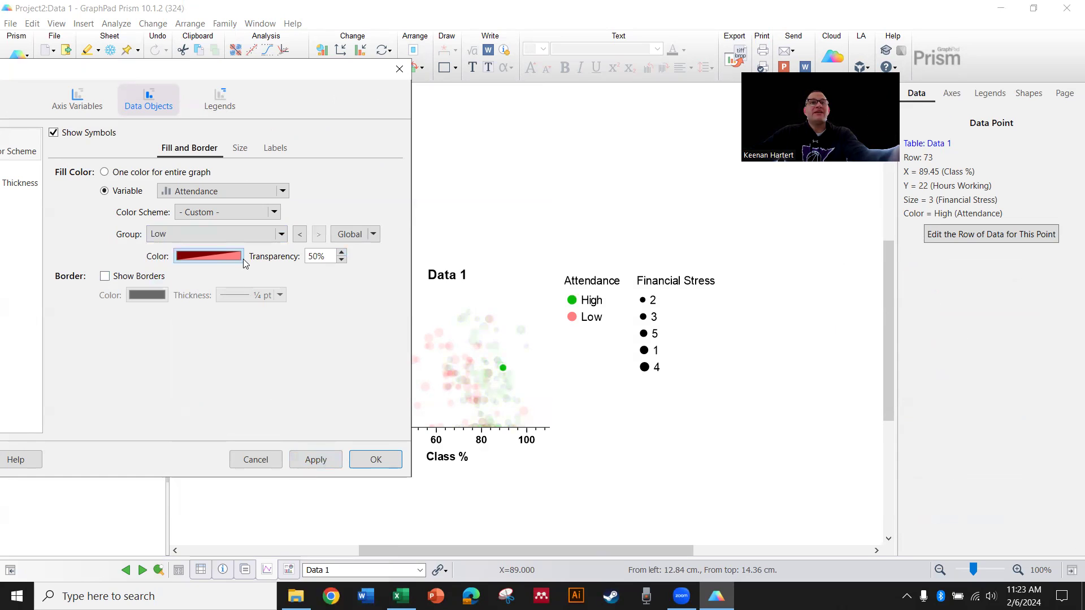
left_click(316, 460)
left_click(376, 459)
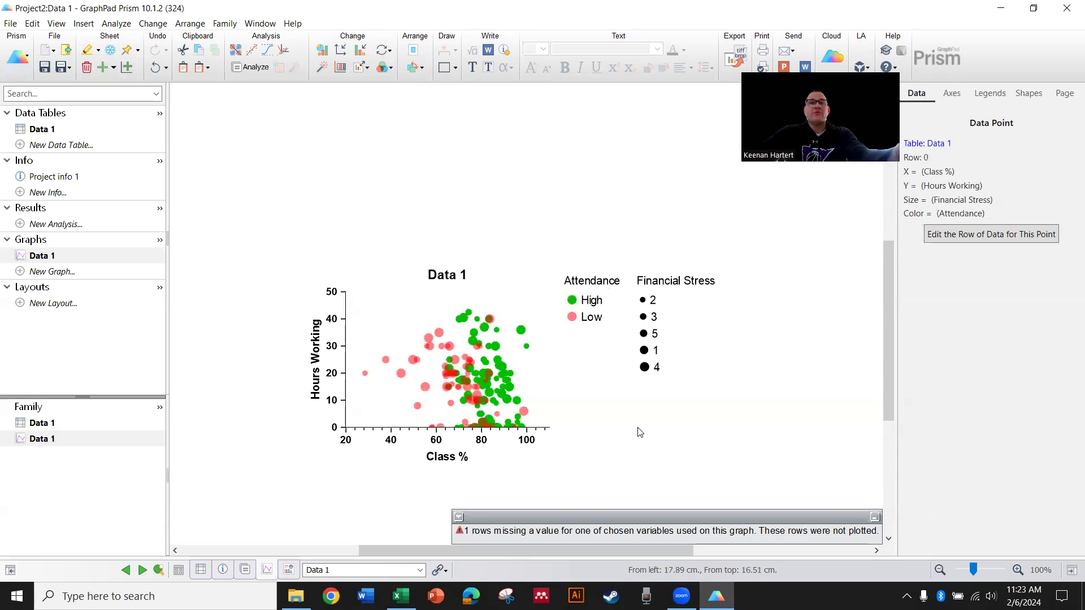
- Add thin ¼ pt black outlines around all bubbles
double_click(458, 398)
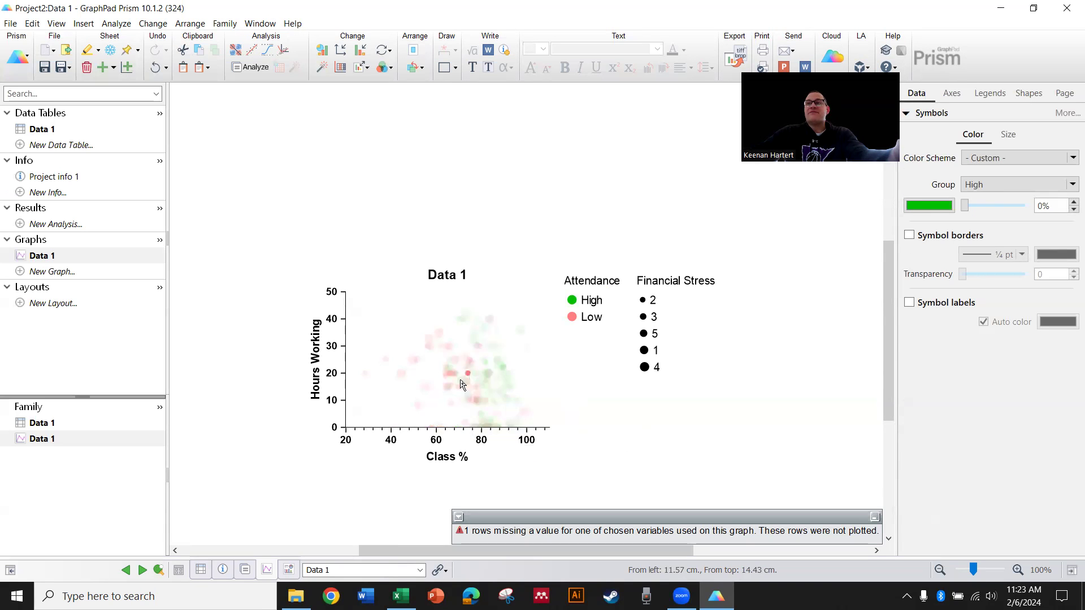
left_click(536, 154)
left_click_drag(560, 113, 253, 94)
left_click(331, 174)
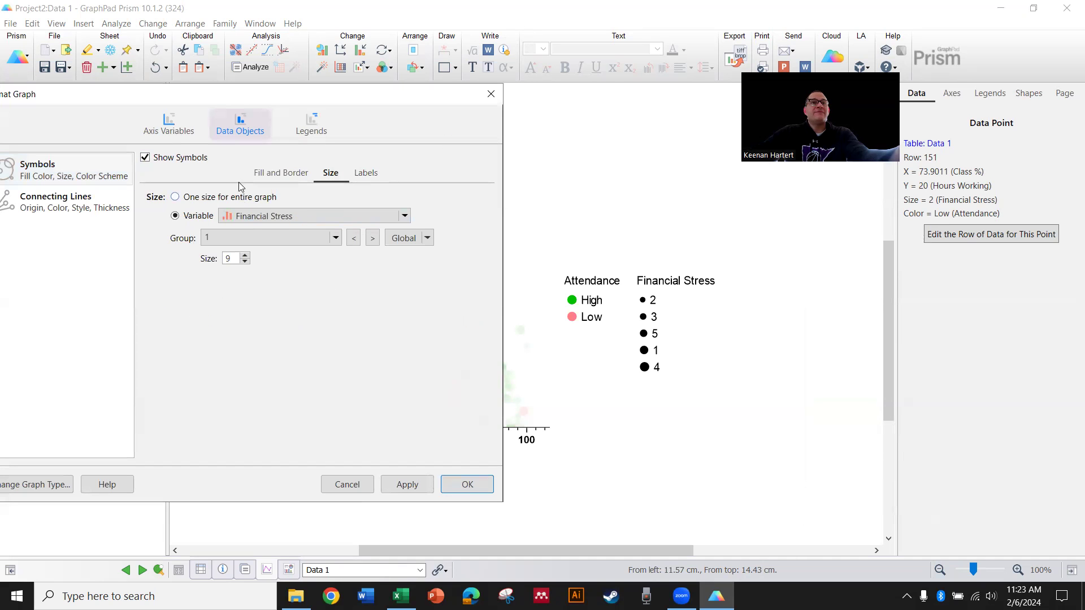
left_click(283, 176)
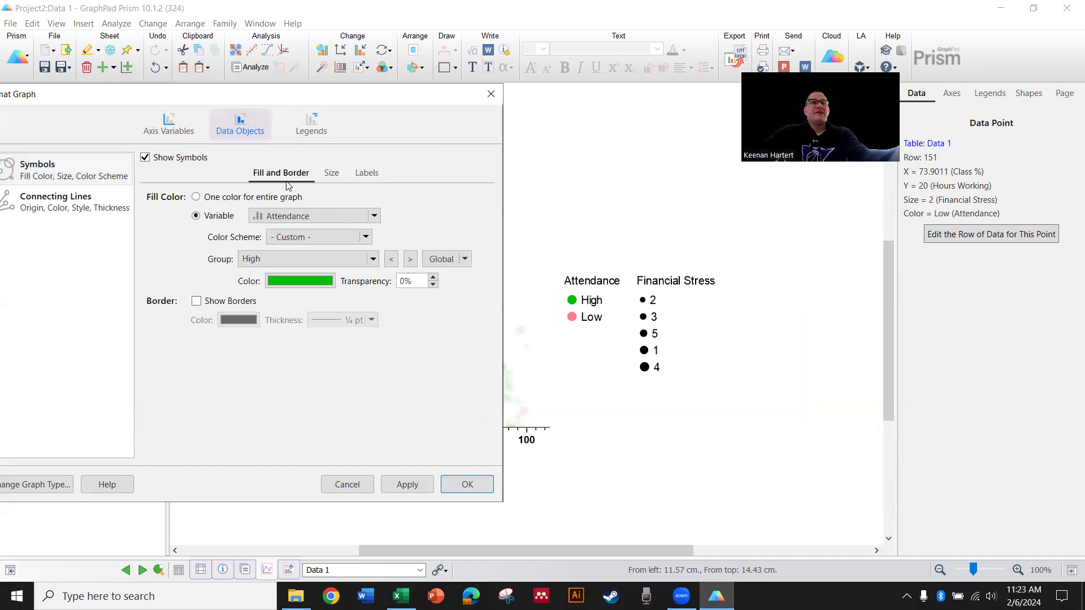
left_click(196, 301)
left_click(345, 319)
left_click(325, 337)
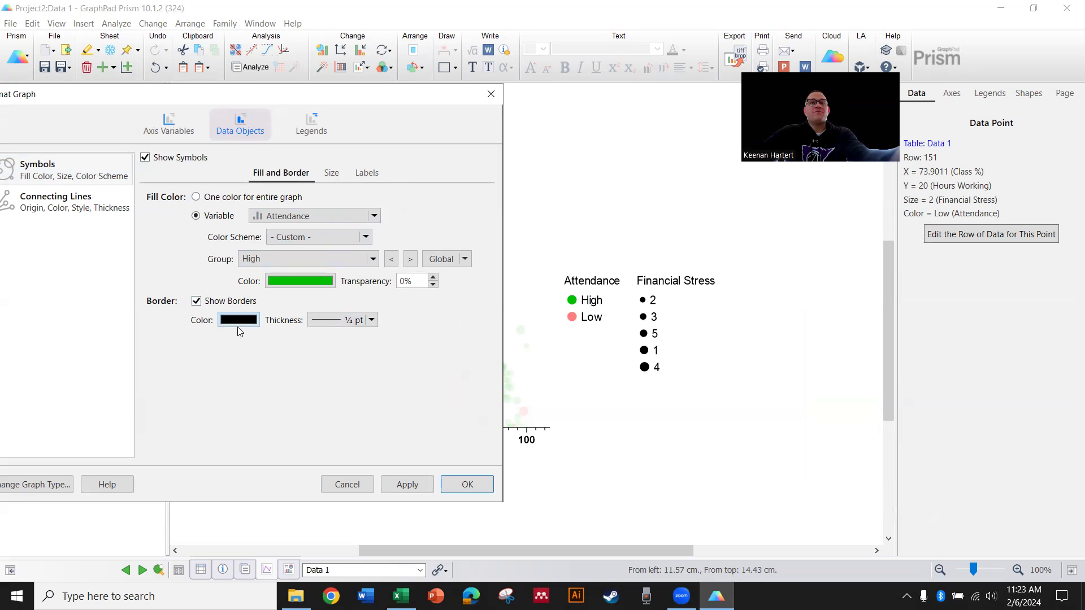
left_click(461, 487)
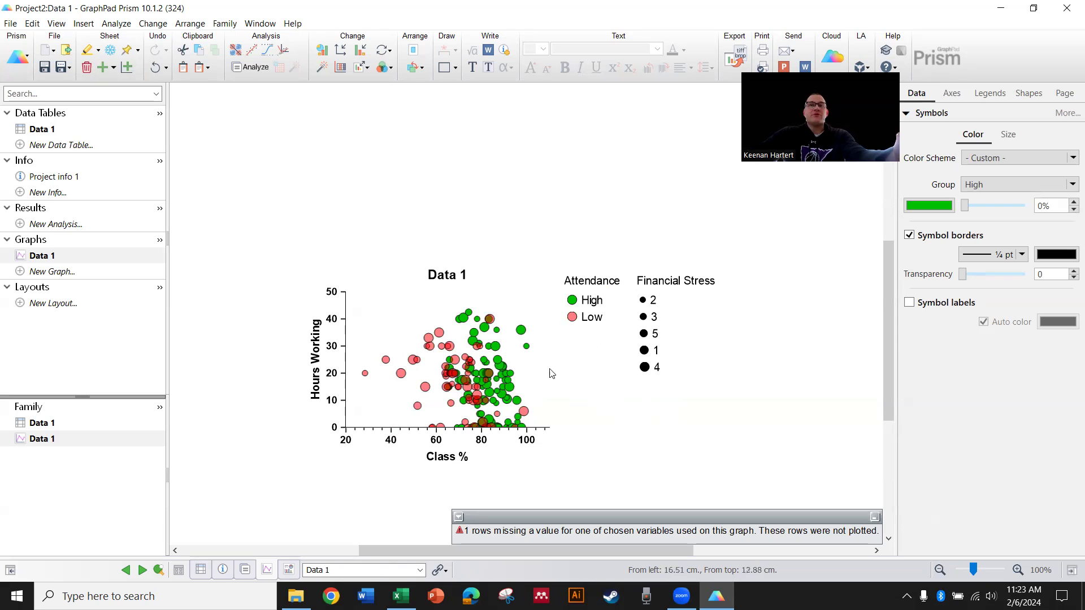
double_click(481, 359)
- Show the Financial Stress bubble size settings and browse groups 1 and 2
left_click(562, 155)
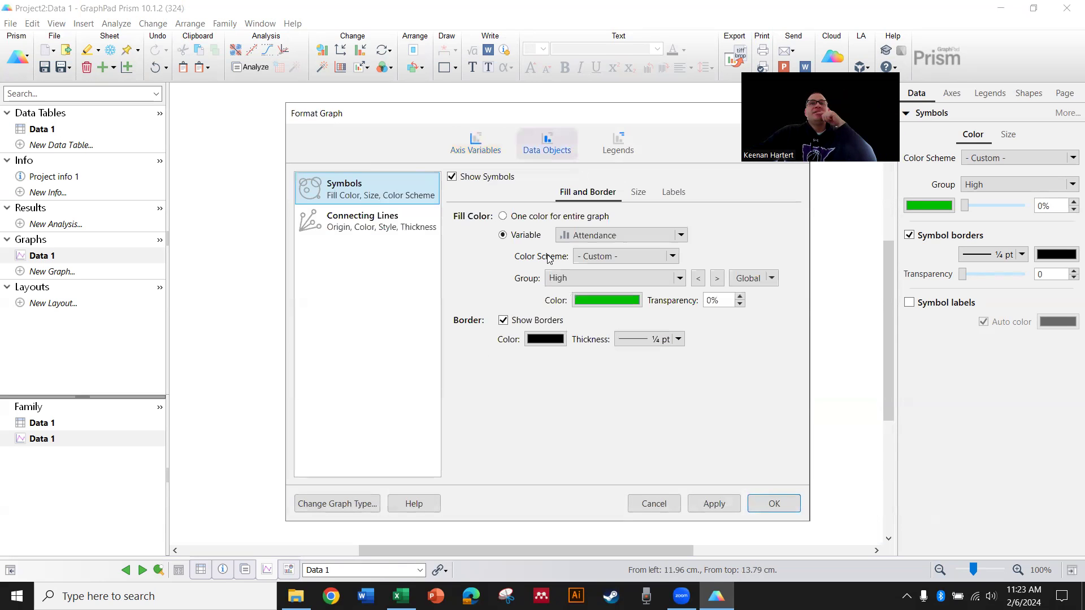
left_click(638, 193)
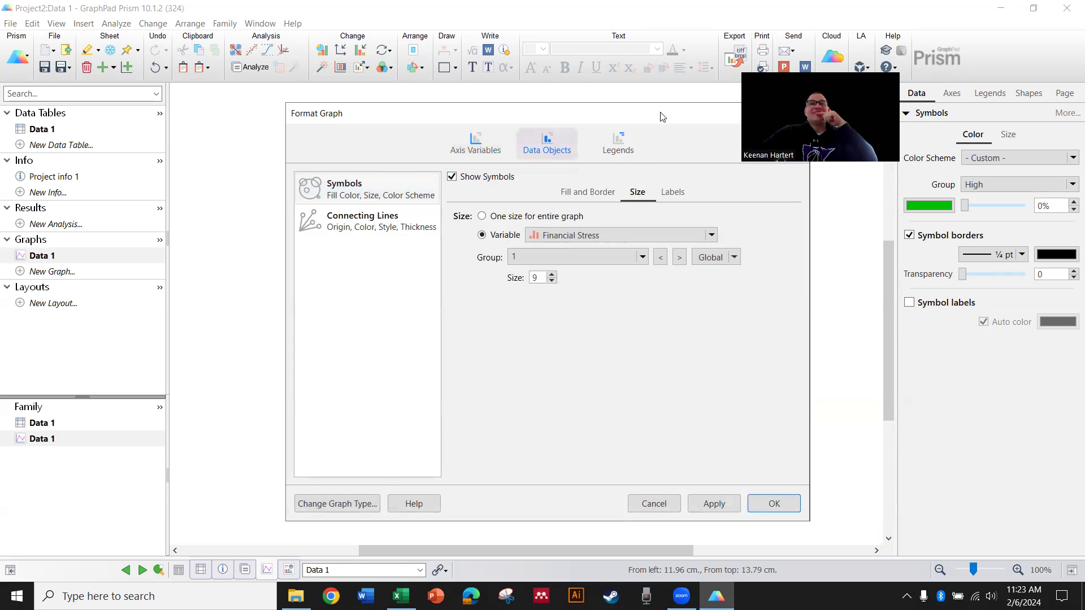
left_click_drag(656, 125, 350, 95)
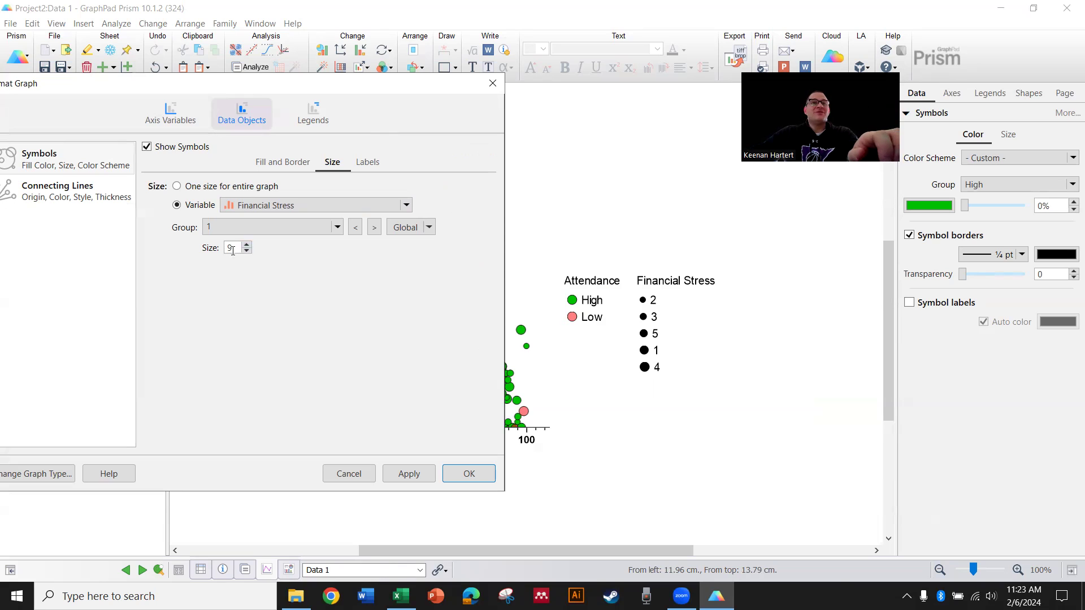
left_click(238, 228)
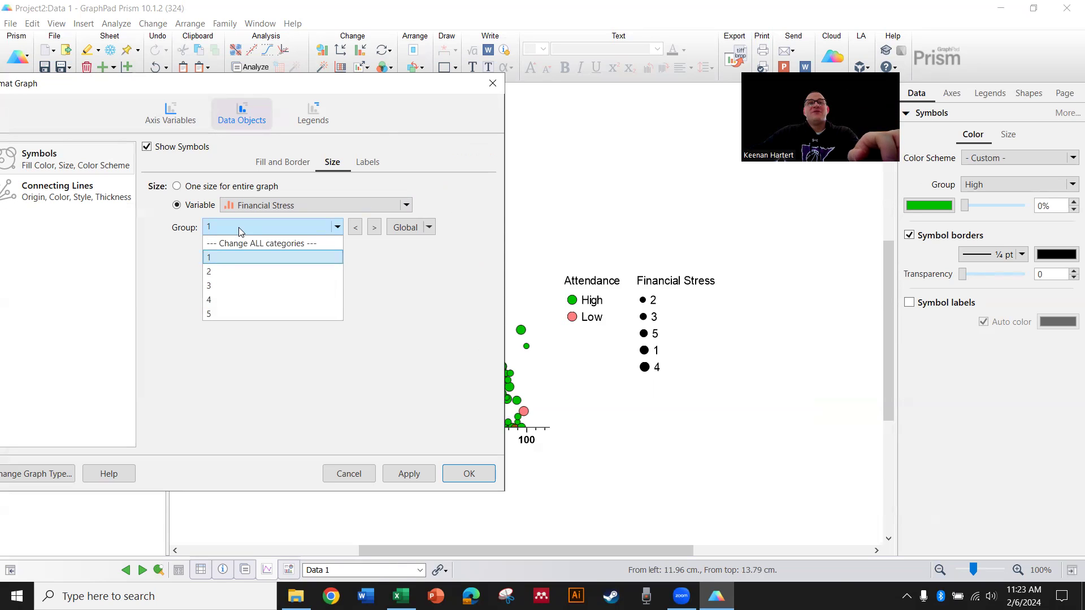
left_click(226, 259)
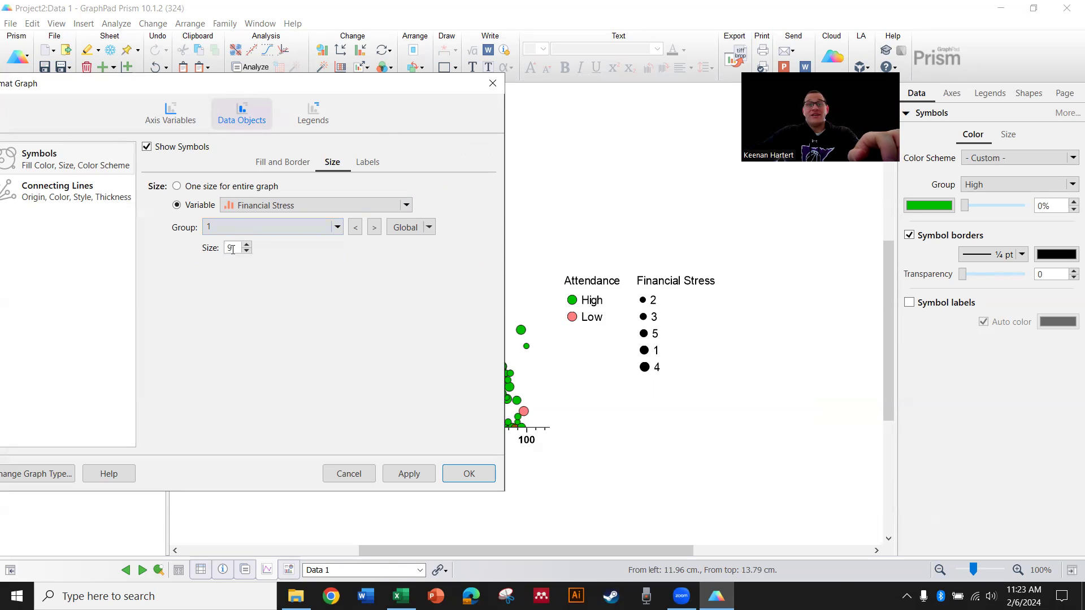
left_click(277, 230)
left_click(275, 270)
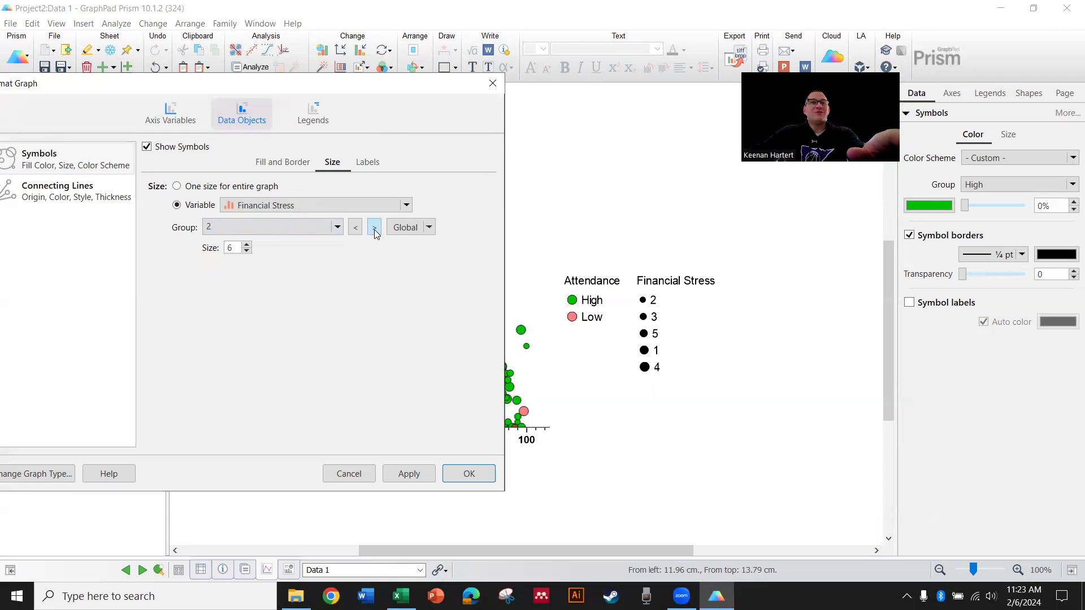
left_click(245, 229)
left_click(270, 259)
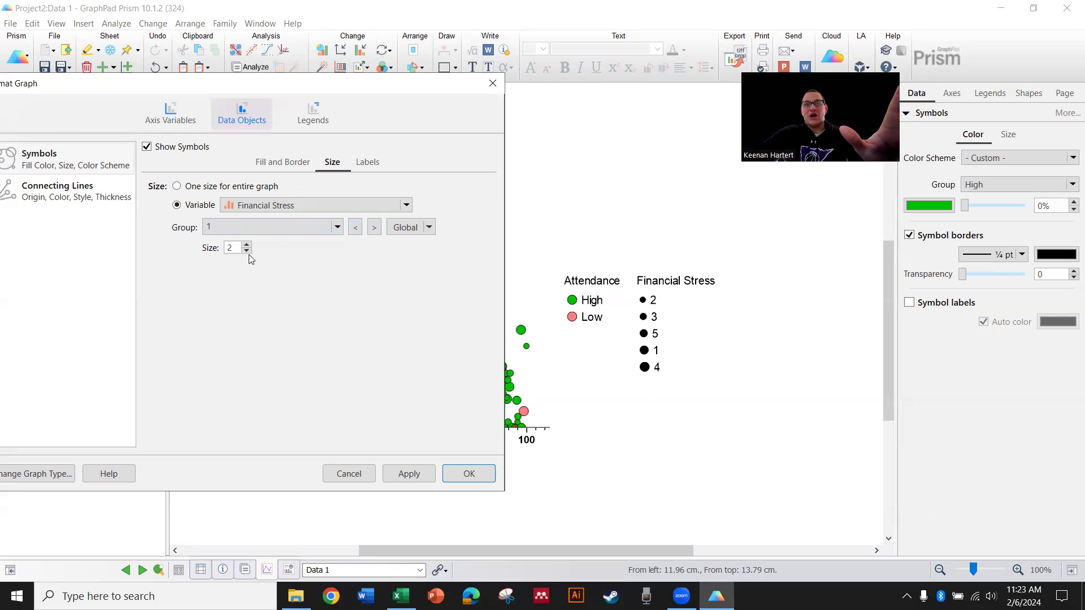
- Enter size values 2, 2, 2 and 5 for Financial Stress groups 2 through 5 and apply
left_click(375, 227)
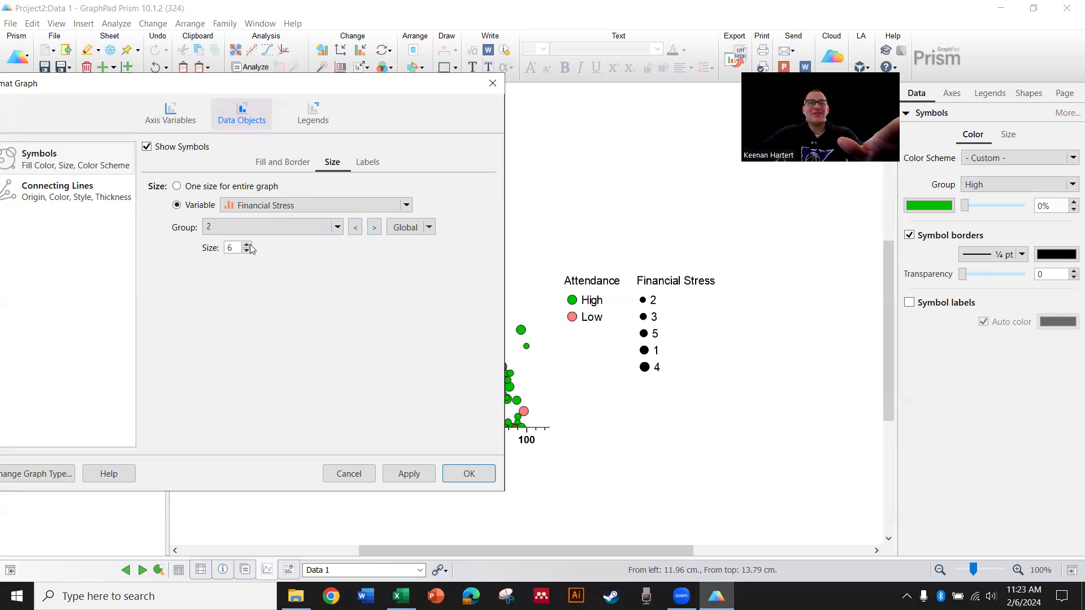
type("2")
left_click(375, 228)
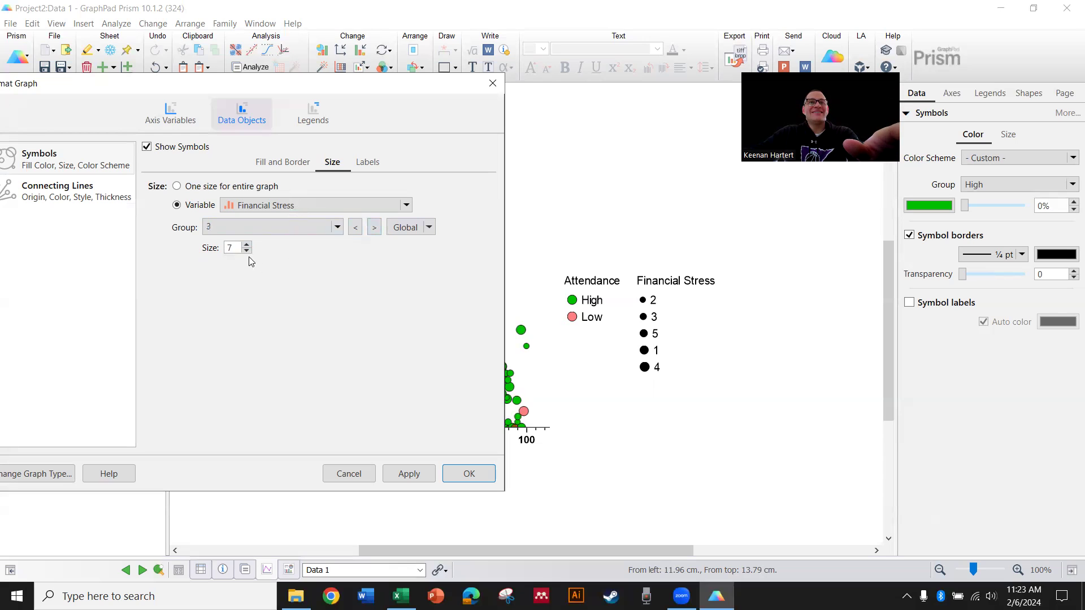
type("2")
left_click(374, 227)
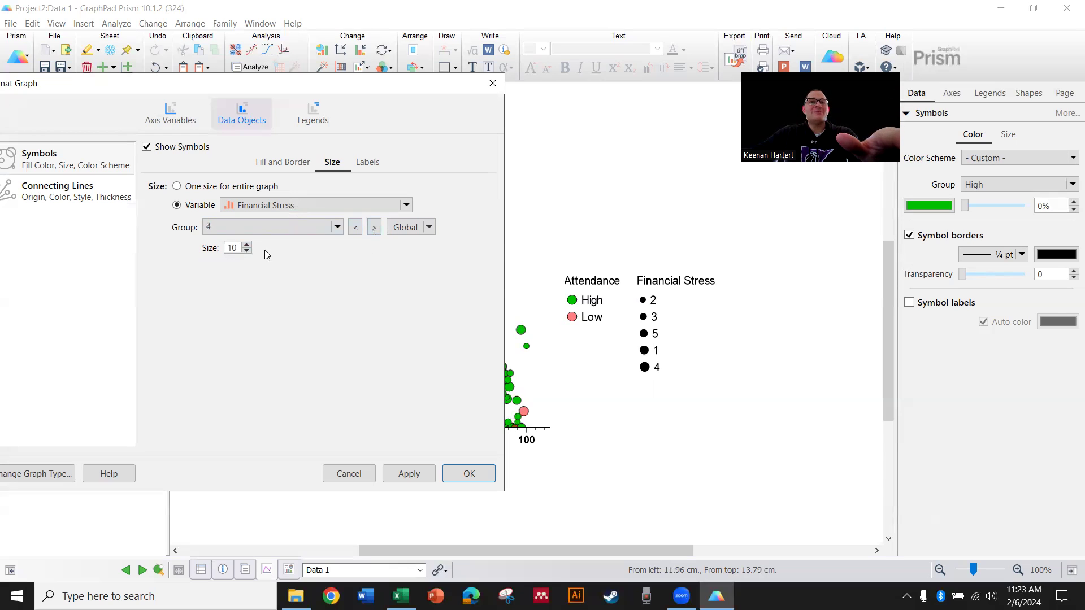
type("2")
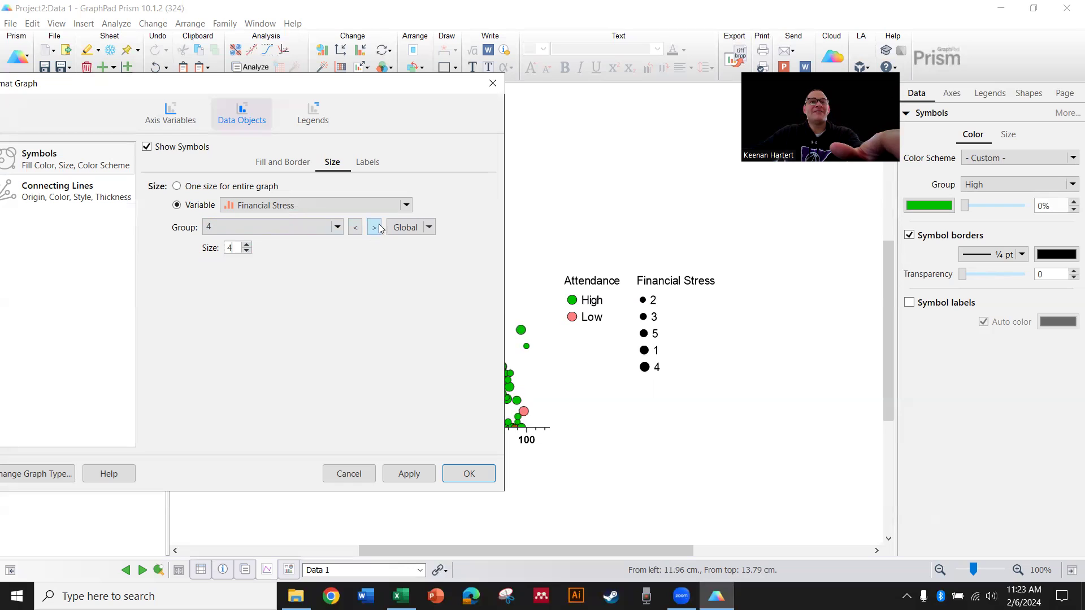
left_click(374, 228)
type("5")
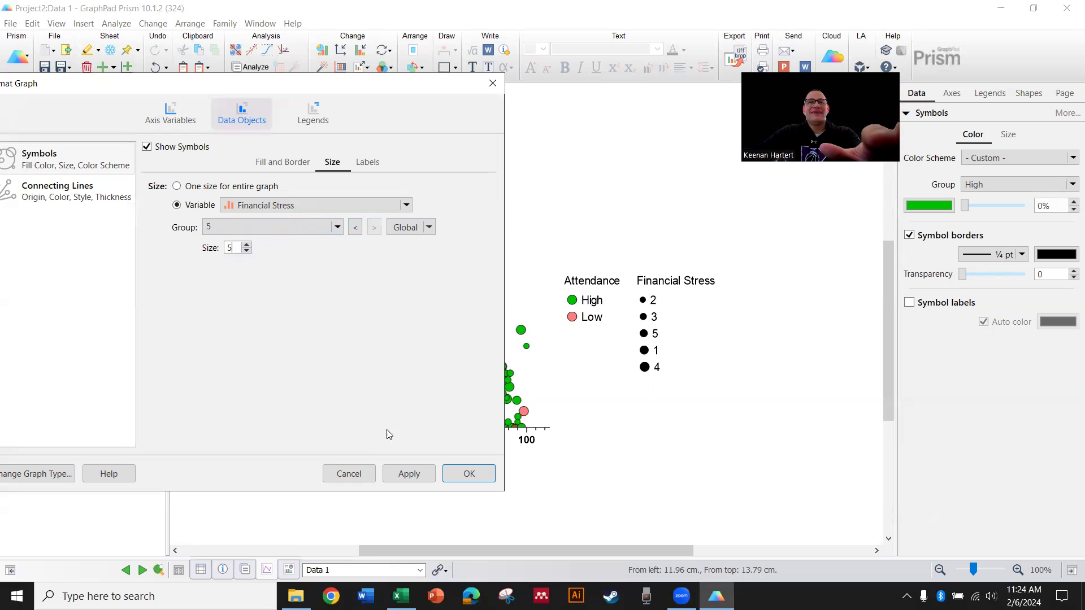
left_click(418, 478)
left_click(460, 475)
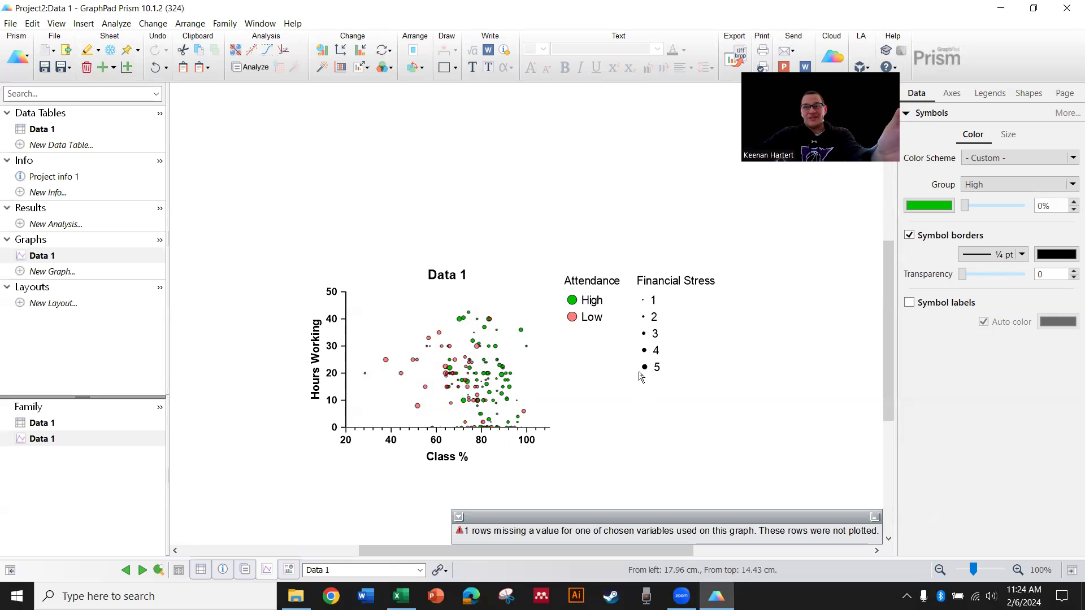
- Enlarge the Financial Stress group 5 bubbles to size 10 and apply
scroll(537, 377, "up", 4)
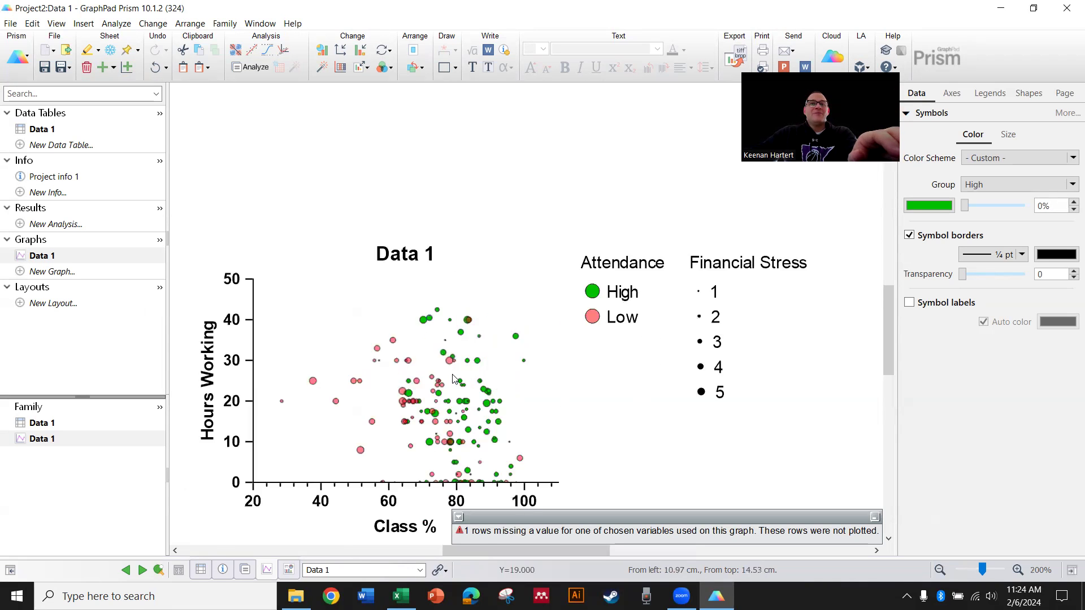
scroll(537, 377, "down", 3)
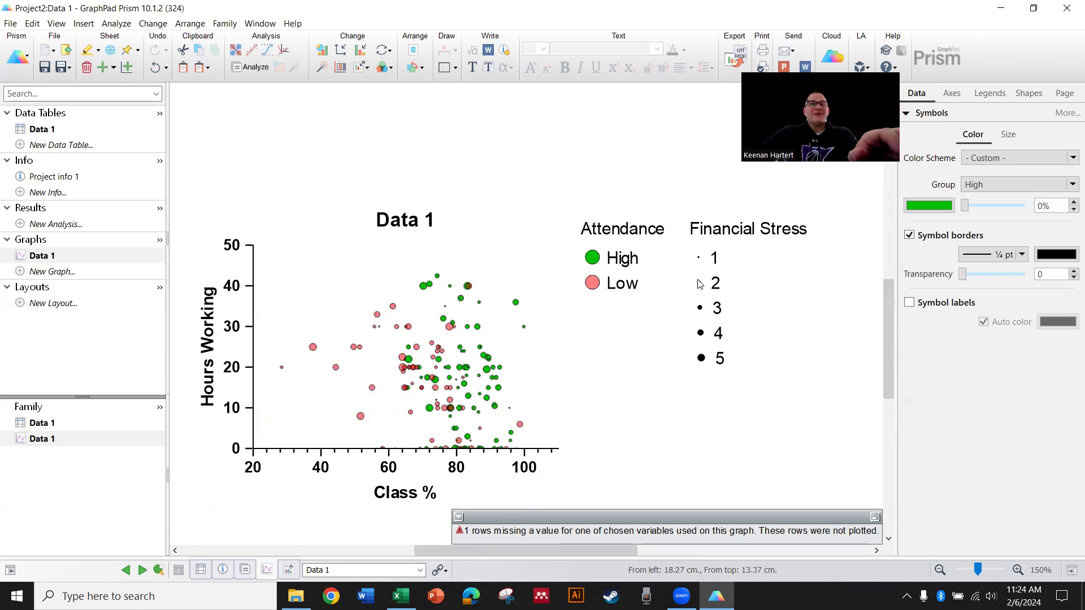
double_click(438, 362)
left_click(545, 143)
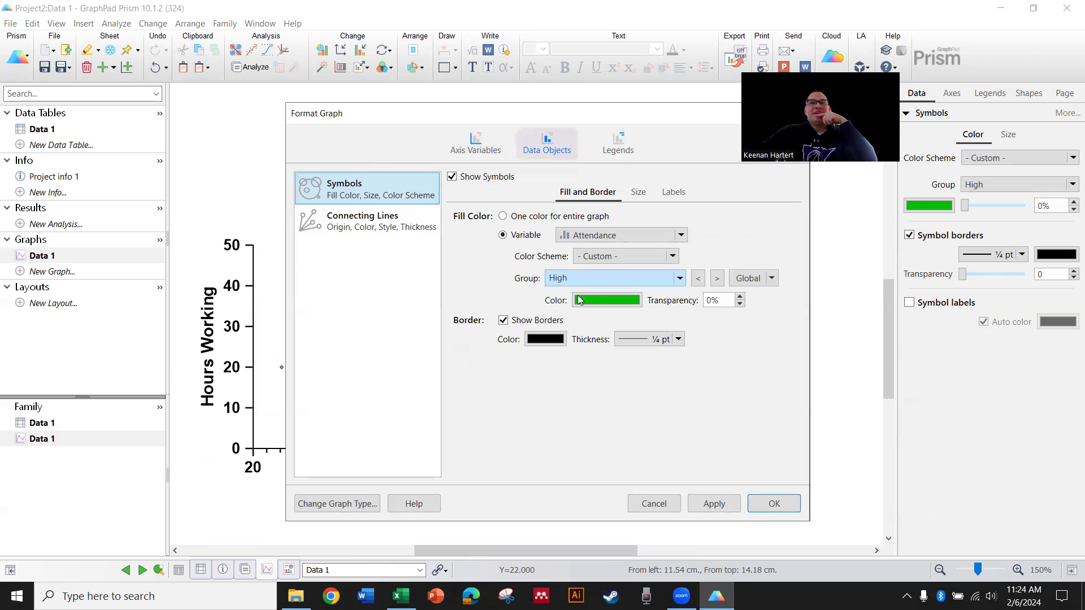
left_click(664, 194)
left_click(636, 193)
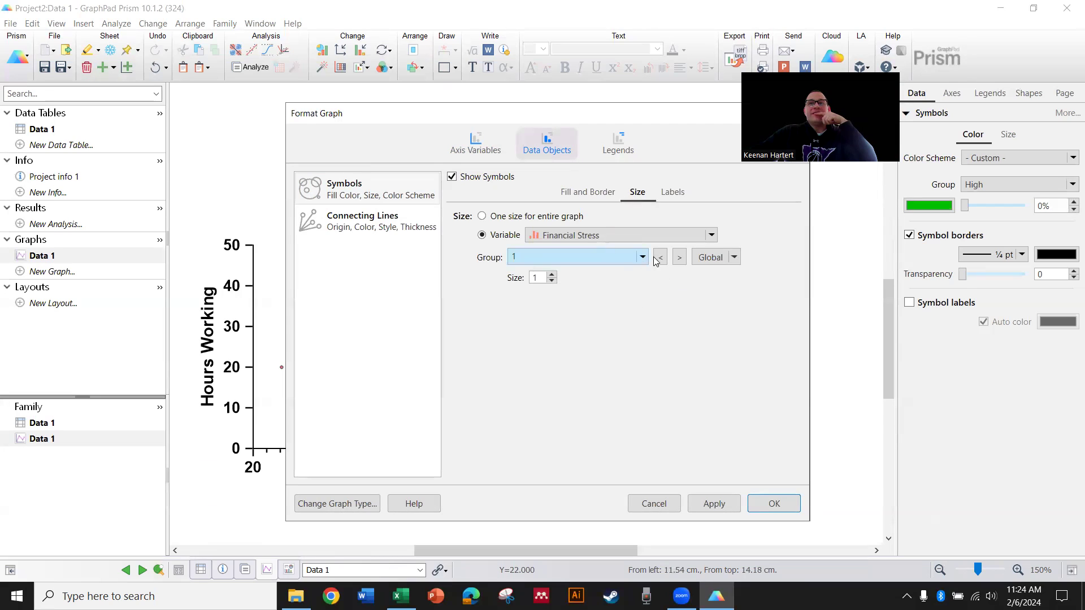
left_click(676, 259)
left_click(552, 276)
left_click(552, 276)
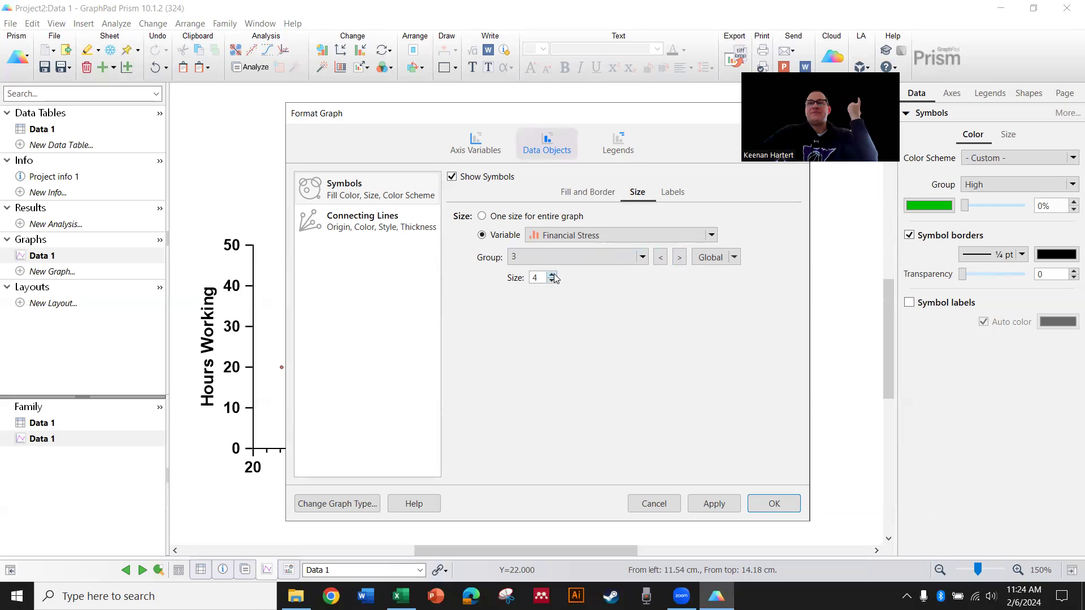
left_click(552, 275)
left_click(552, 275)
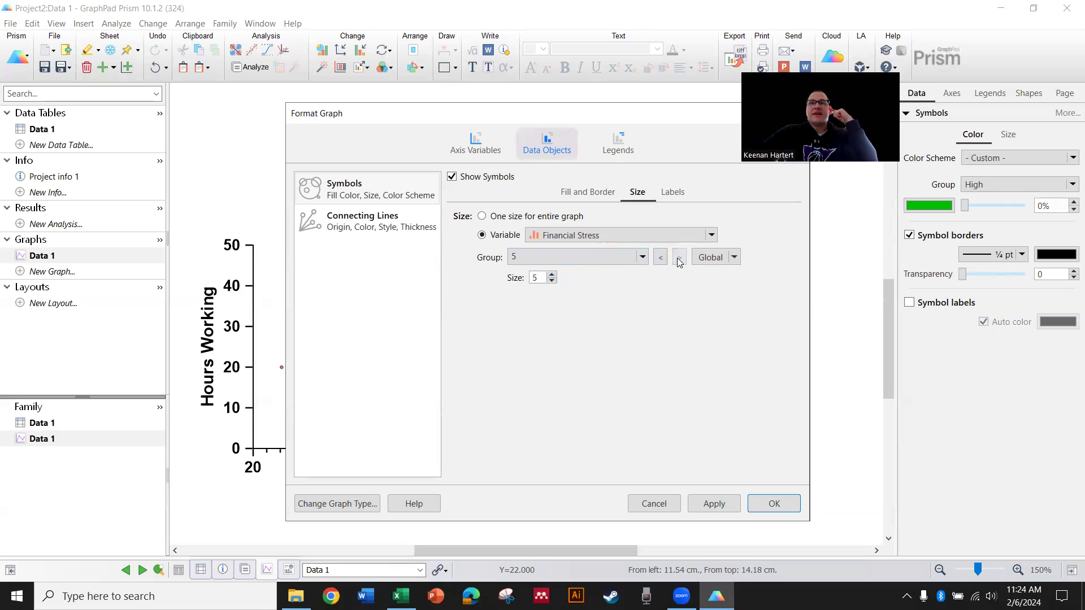
left_click(553, 275)
left_click(553, 274)
left_click(553, 274)
left_click(553, 274)
left_click(553, 275)
left_click_drag(571, 116, 224, 115)
left_click(367, 503)
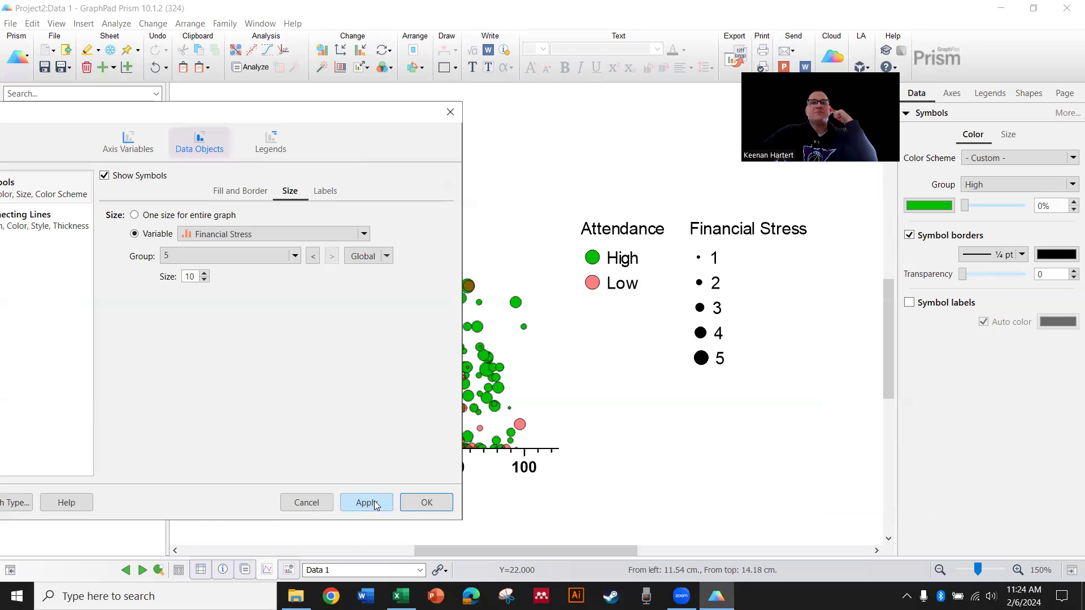
left_click(424, 502)
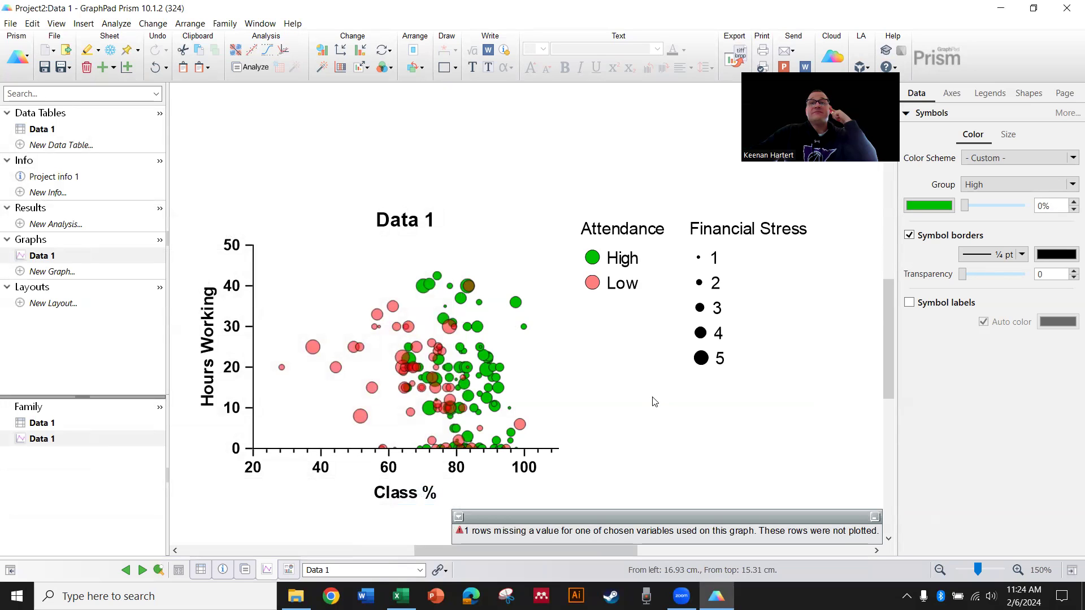
scroll(384, 403, "down", 1)
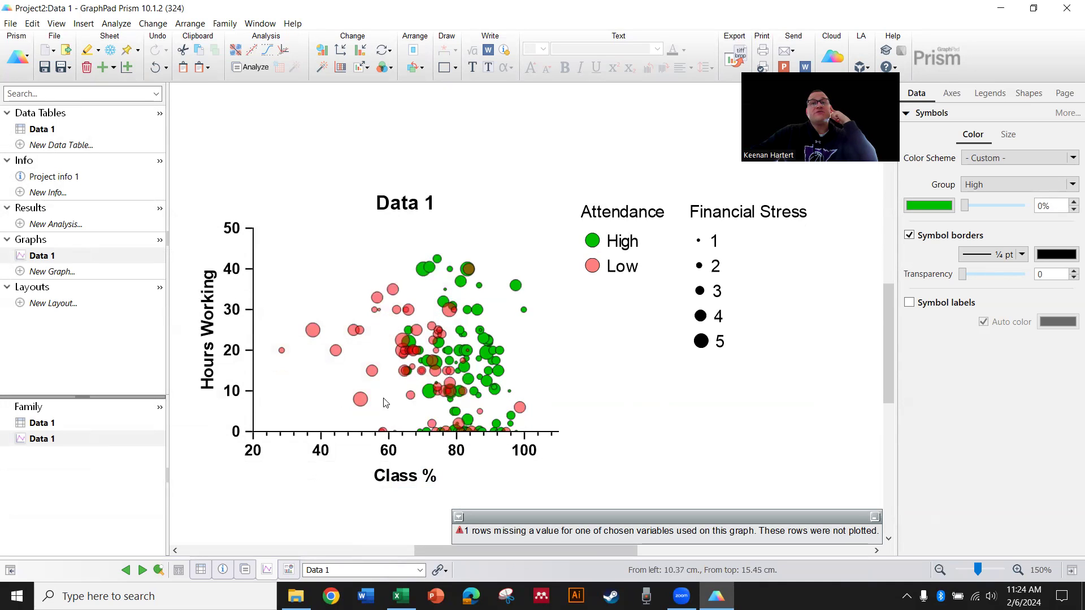
scroll(387, 400, "down", 1)
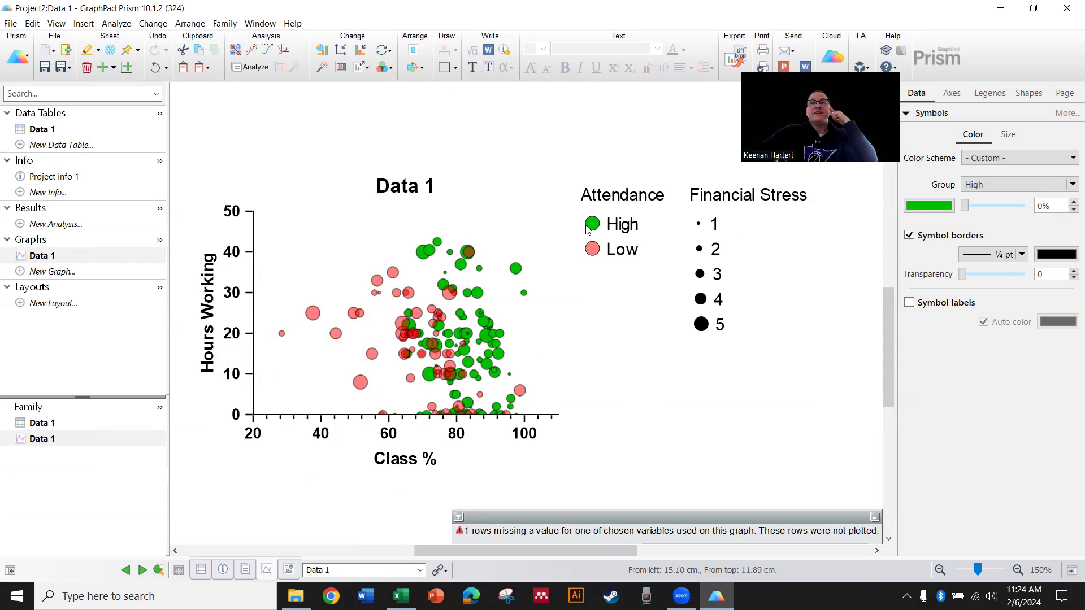
- Turn on connecting lines drawn as a vector plot from the origin
double_click(453, 292)
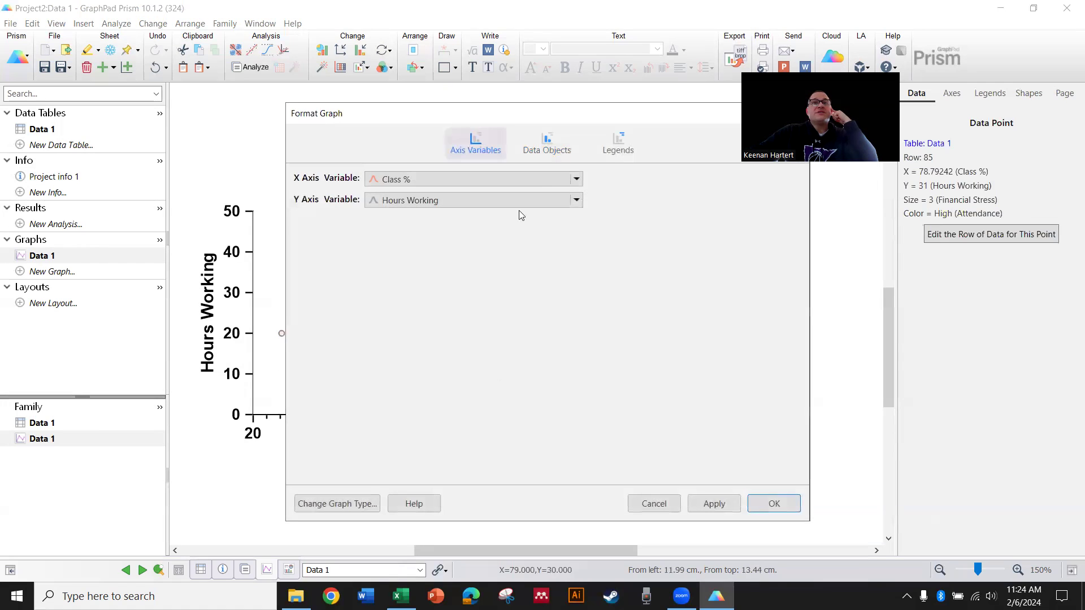
left_click(545, 148)
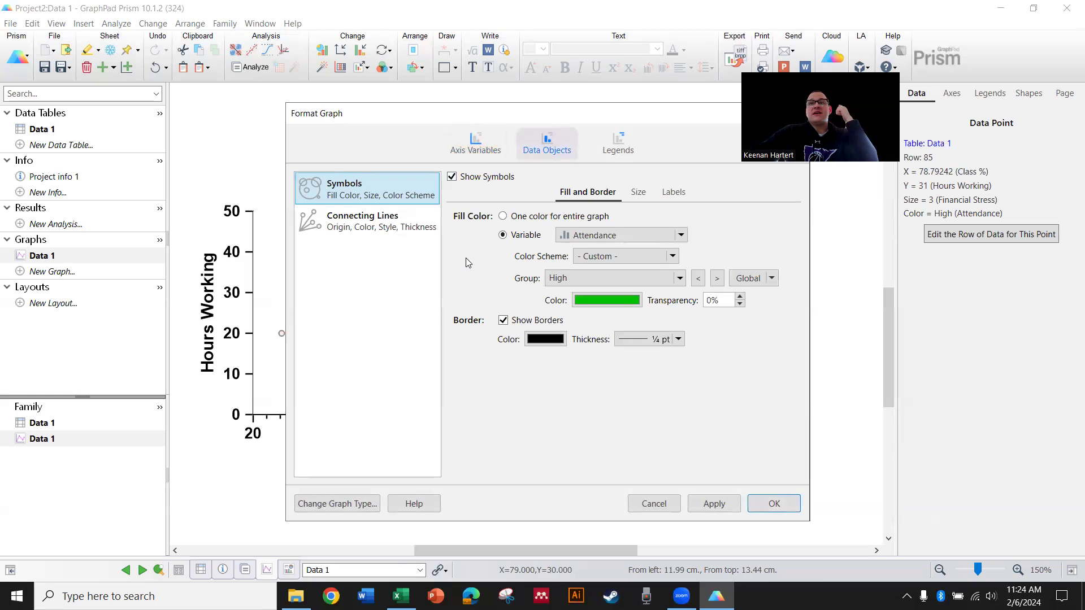
left_click(386, 233)
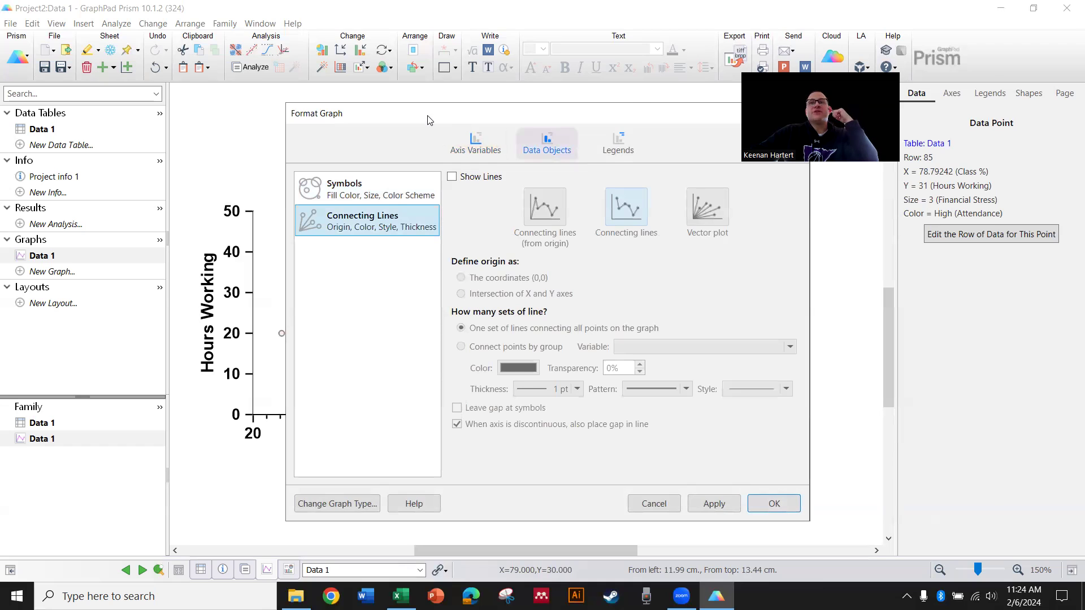
left_click_drag(428, 120, 614, 98)
left_click(666, 155)
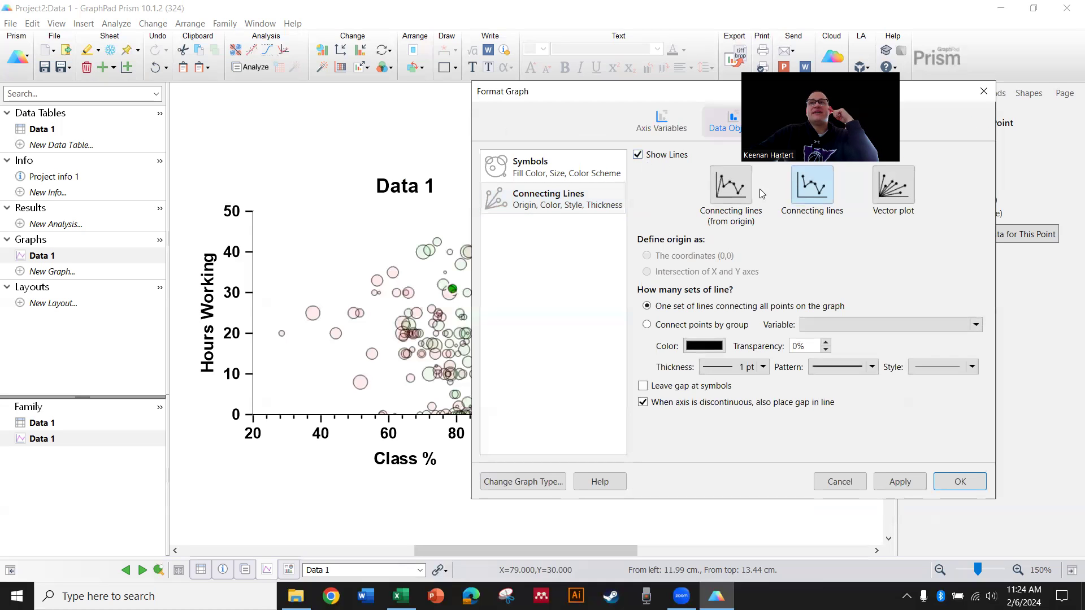
left_click(898, 194)
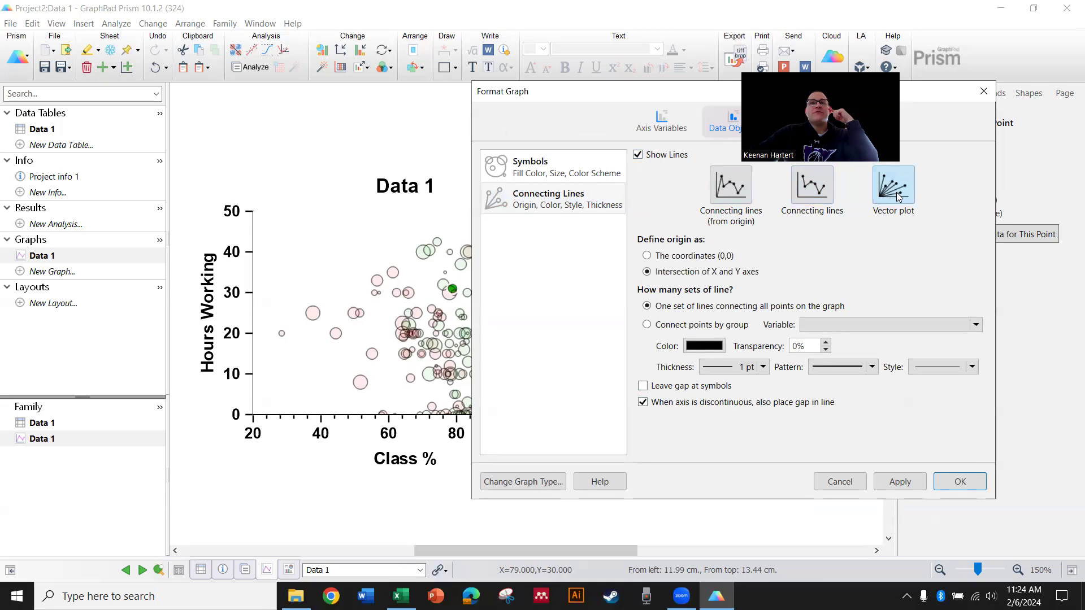
left_click(917, 480)
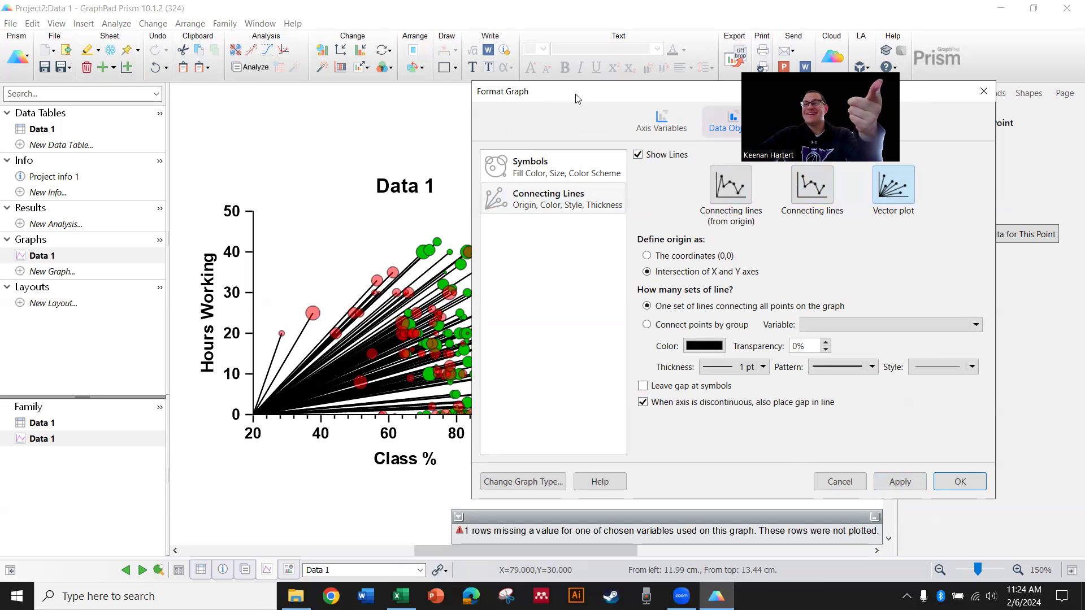
- Make the vector lines ¼ pt thick and 15% transparent
left_click_drag(577, 99, 680, 128)
left_click(865, 397)
left_click(859, 412)
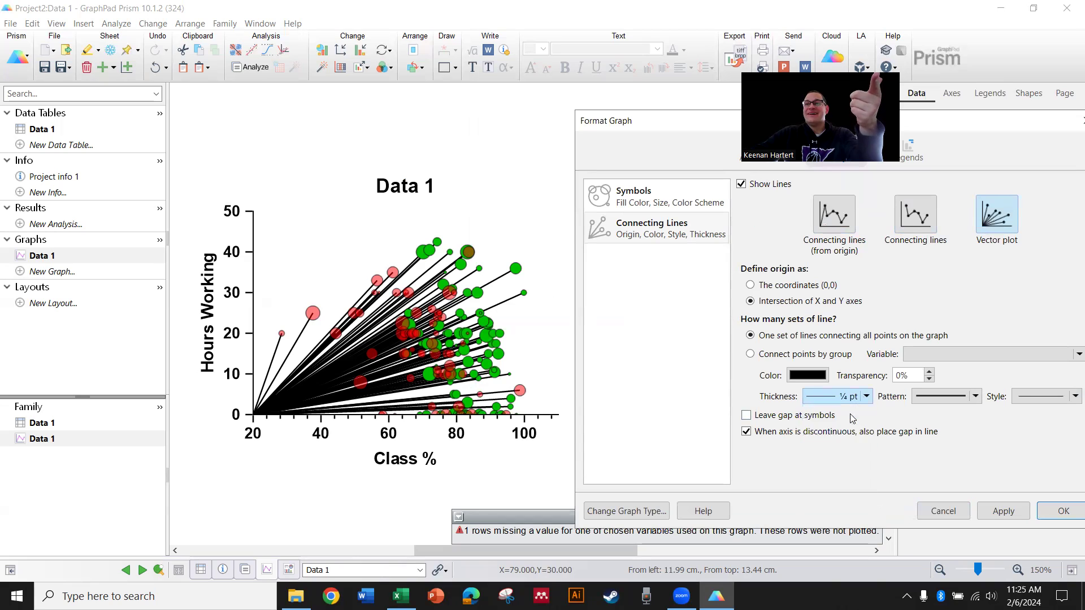
left_click(996, 512)
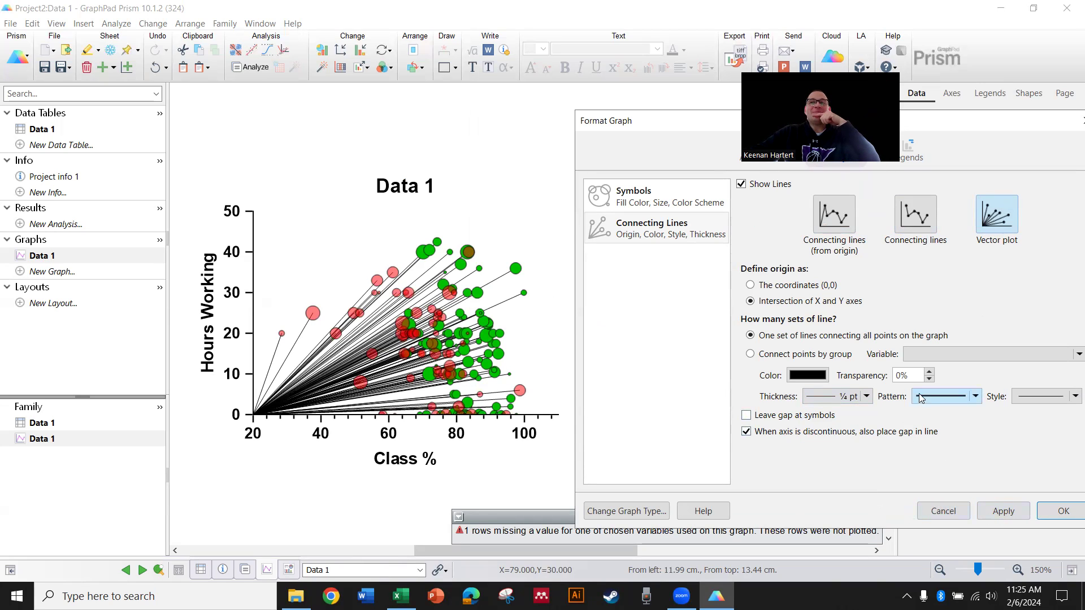
left_click(930, 372)
left_click(929, 371)
left_click(1017, 516)
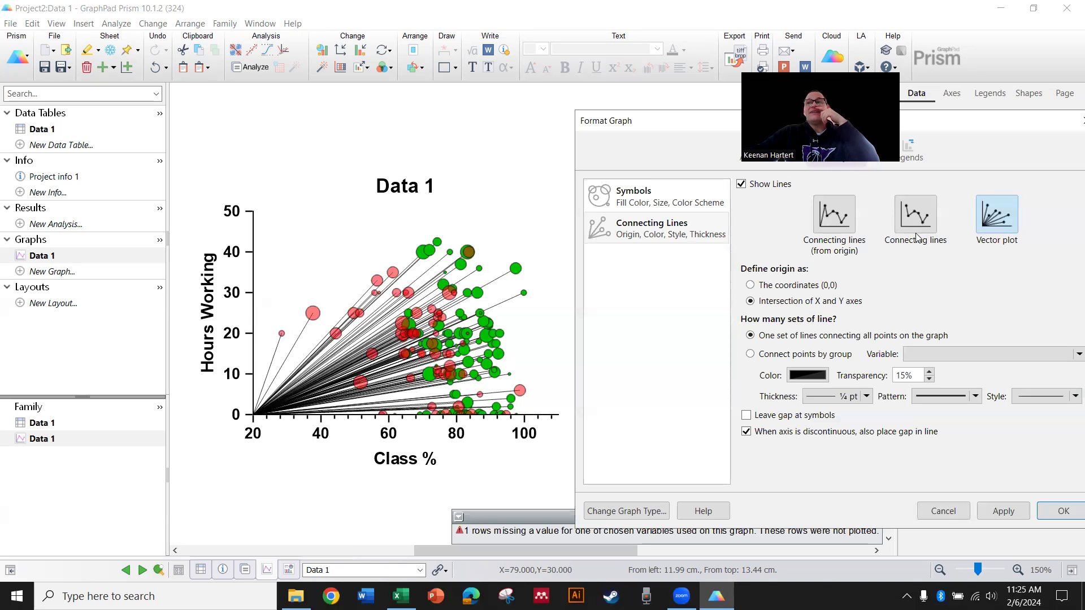
- Switch the connecting vector lines off again
left_click(1000, 511)
left_click(770, 185)
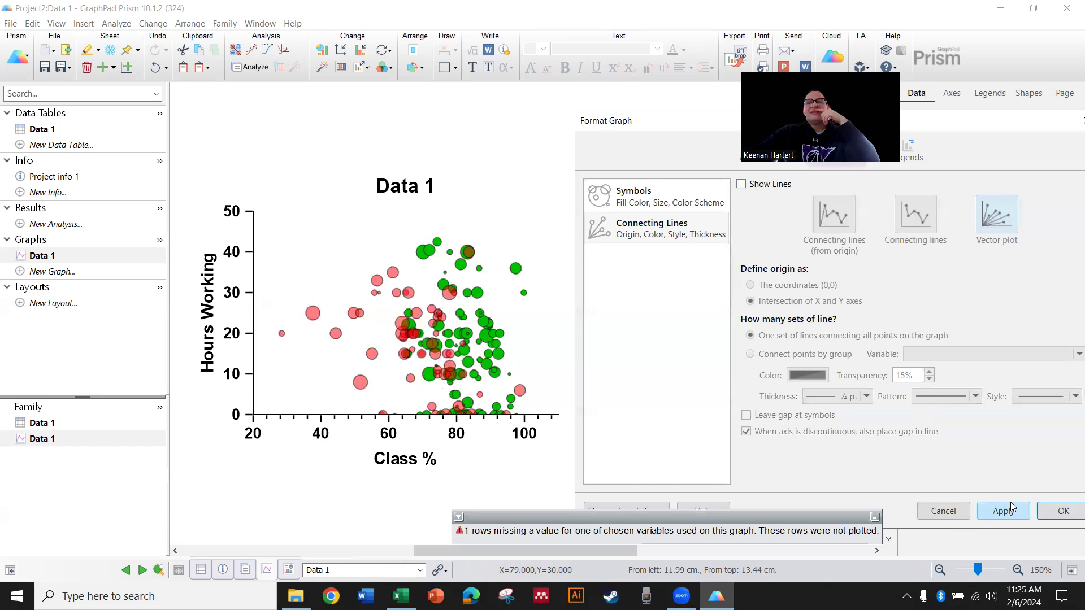
left_click(683, 210)
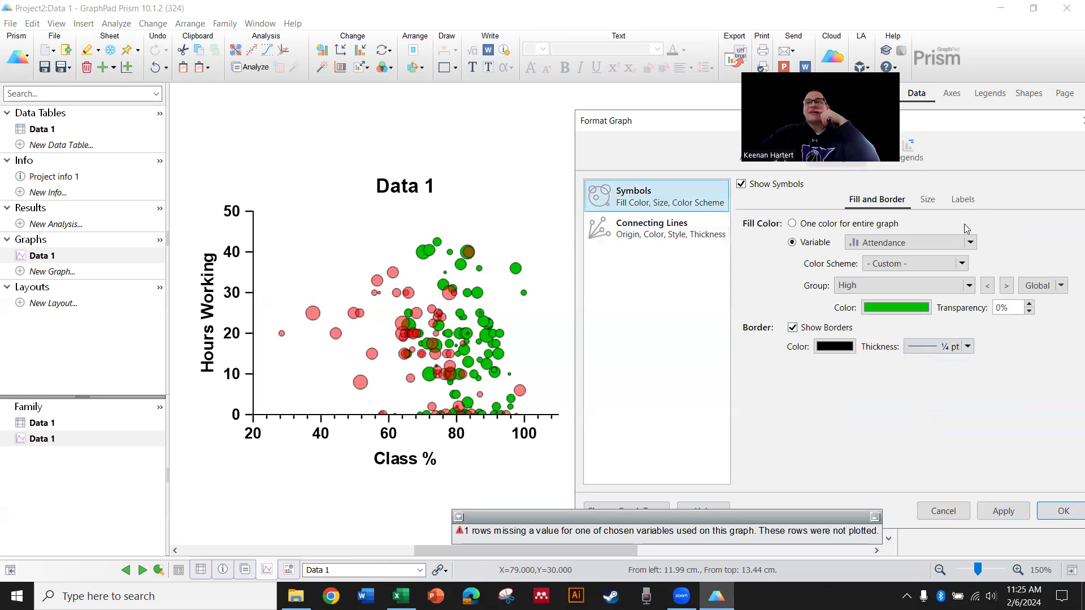
- Look over the symbol label options without adding any point labels
left_click(962, 200)
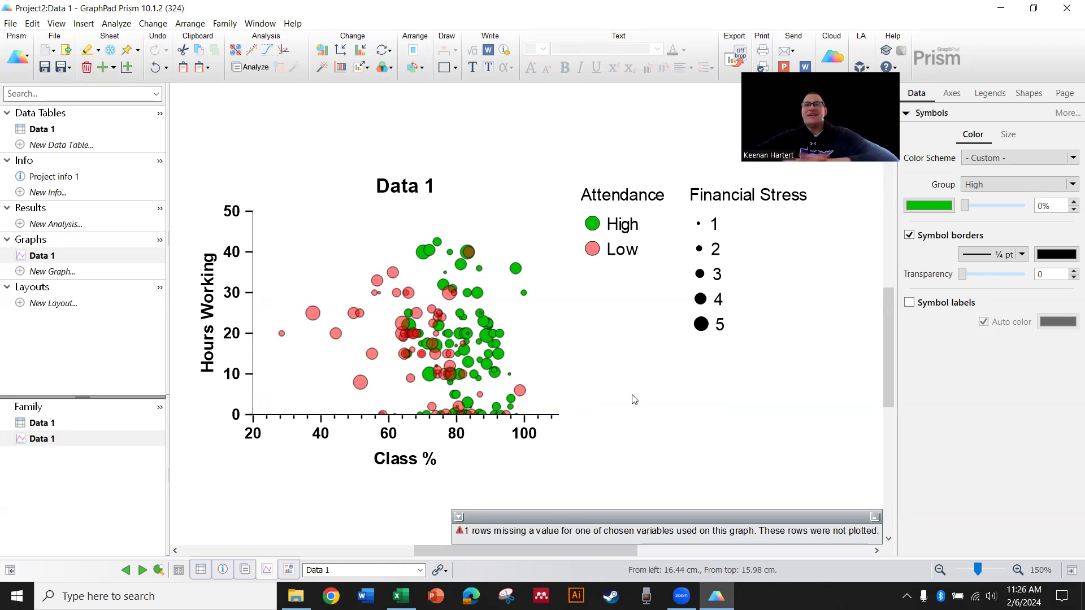
- Check the empty columns K and L in Data 1, then return to the Excel workbook
key("ctrl+Page_Up")
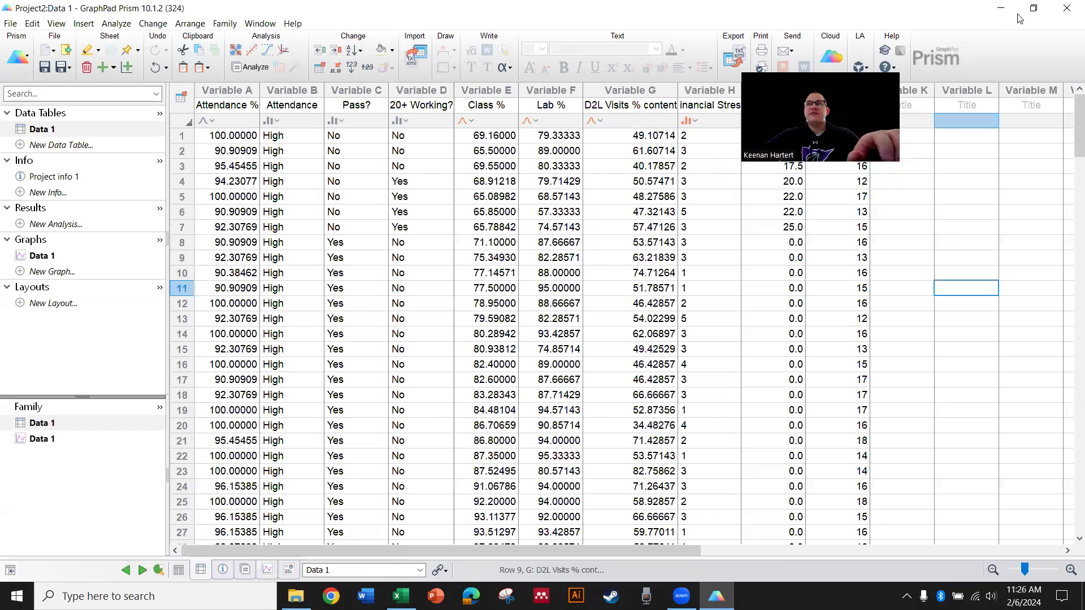
left_click(925, 201)
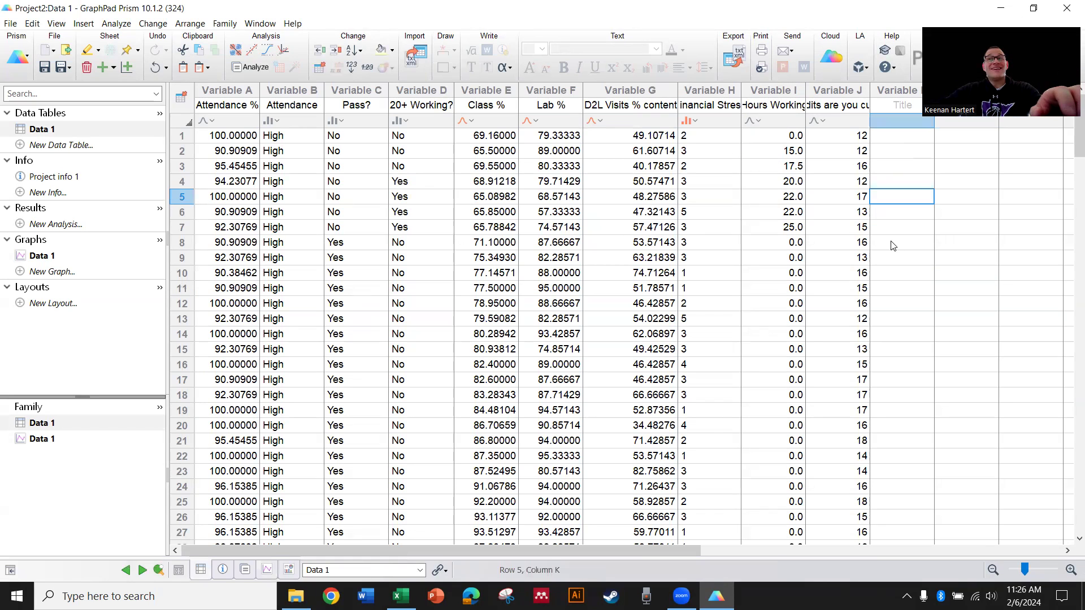
left_click(986, 215)
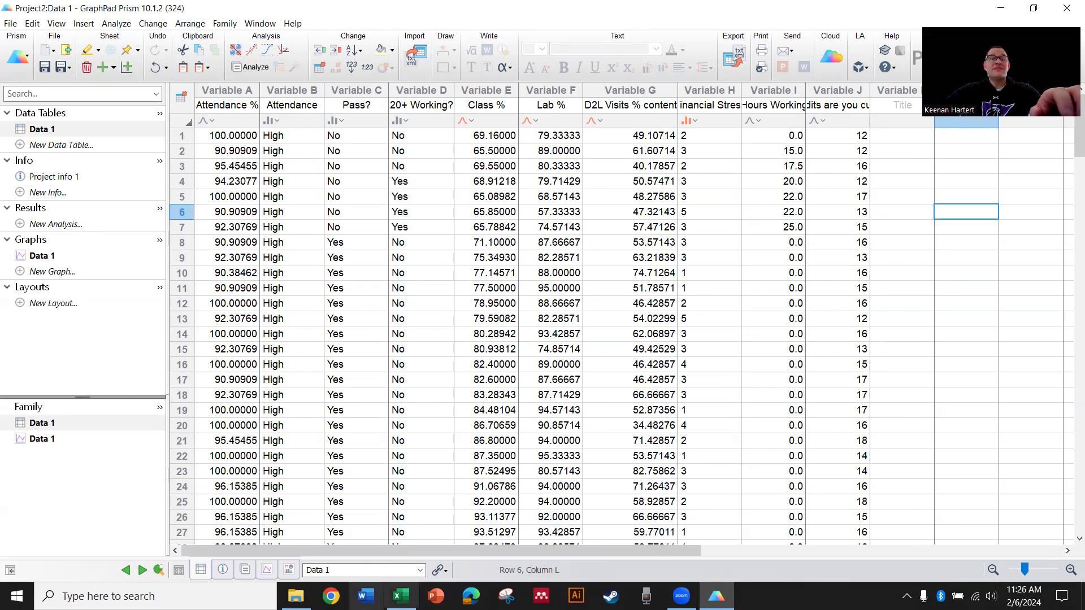
key("alt+Tab")
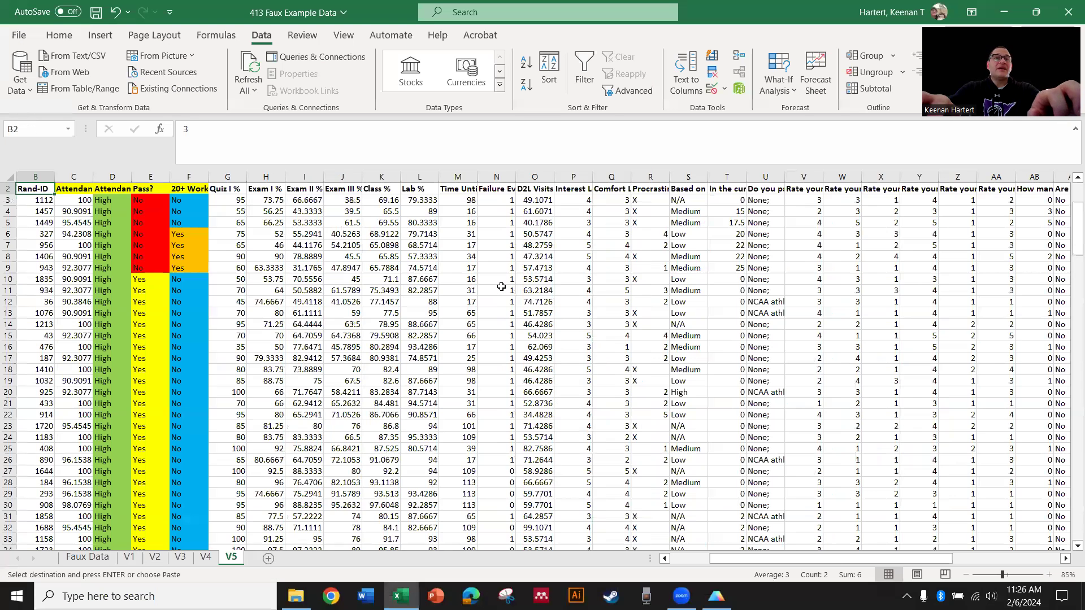
- Copy the Exam I %, Exam II % and Exam III % columns (H2:J164) from sheet V5
key("ctrl+Home")
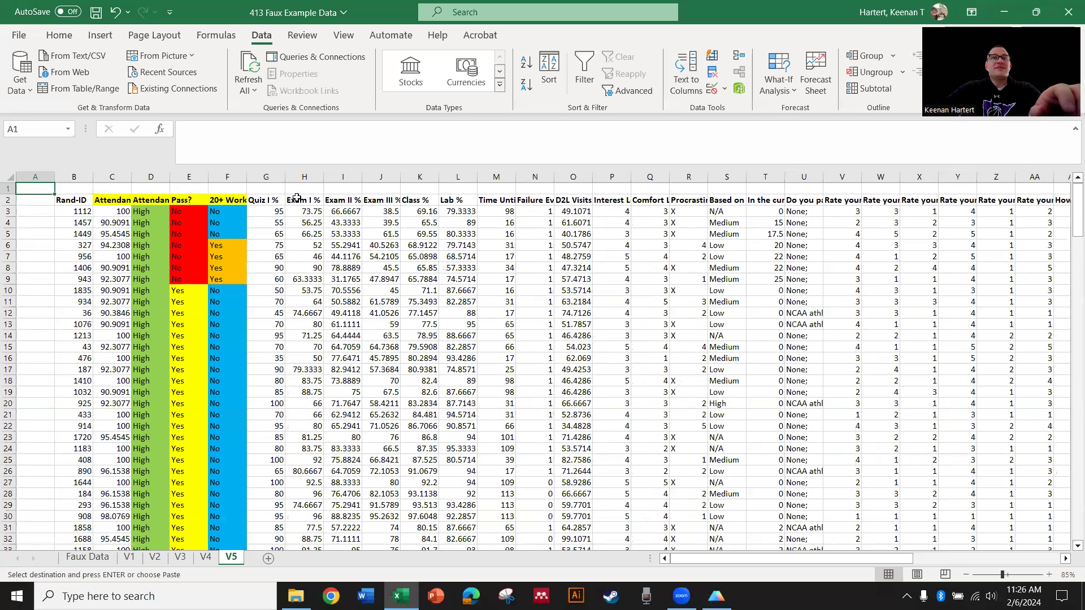
left_click_drag(296, 198, 369, 264)
key("ctrl+c")
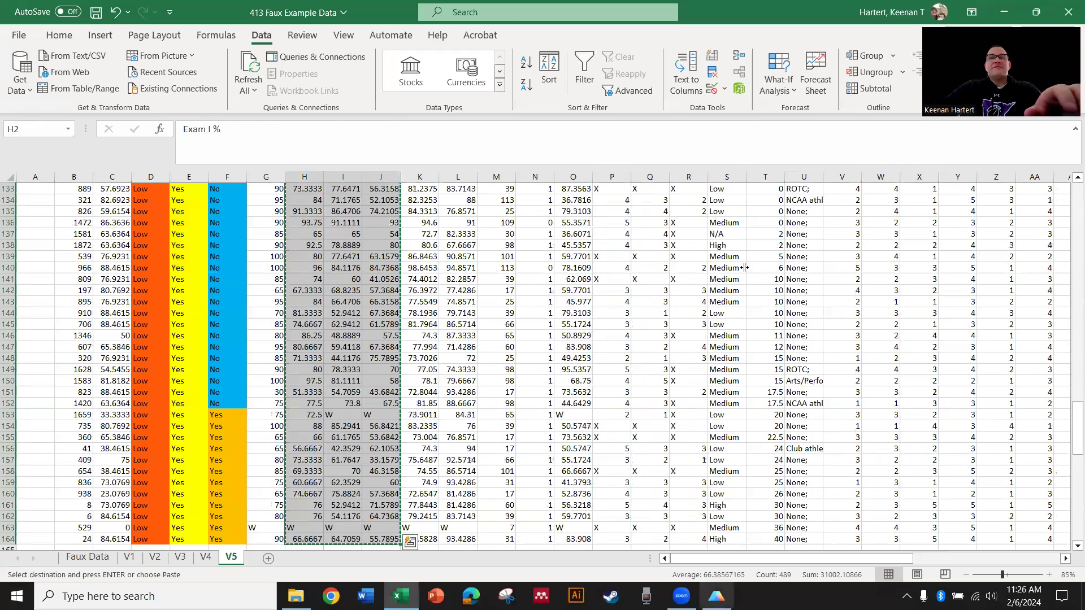
key("alt+Tab")
- Paste the exam scores into columns K–M as continuous variables and start a new analysis
key("ctrl+v")
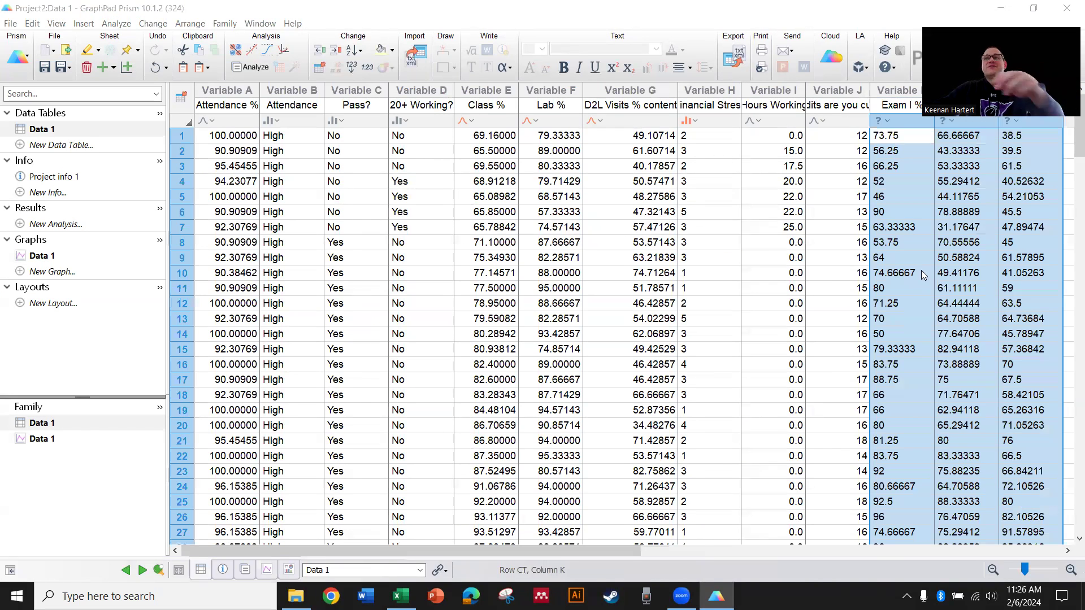
left_click(887, 121)
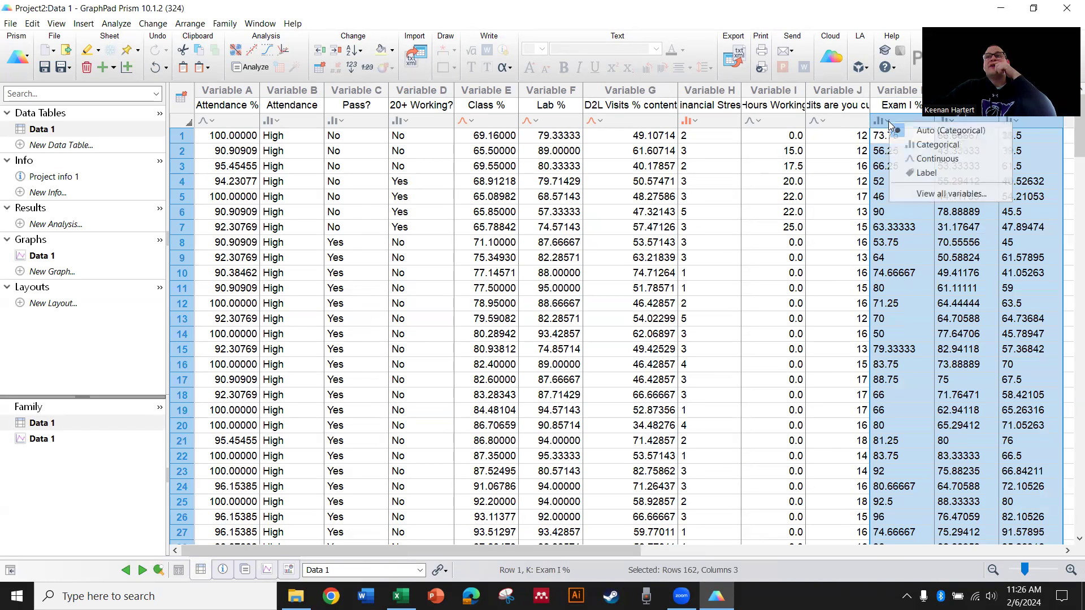
left_click(937, 159)
left_click(902, 211)
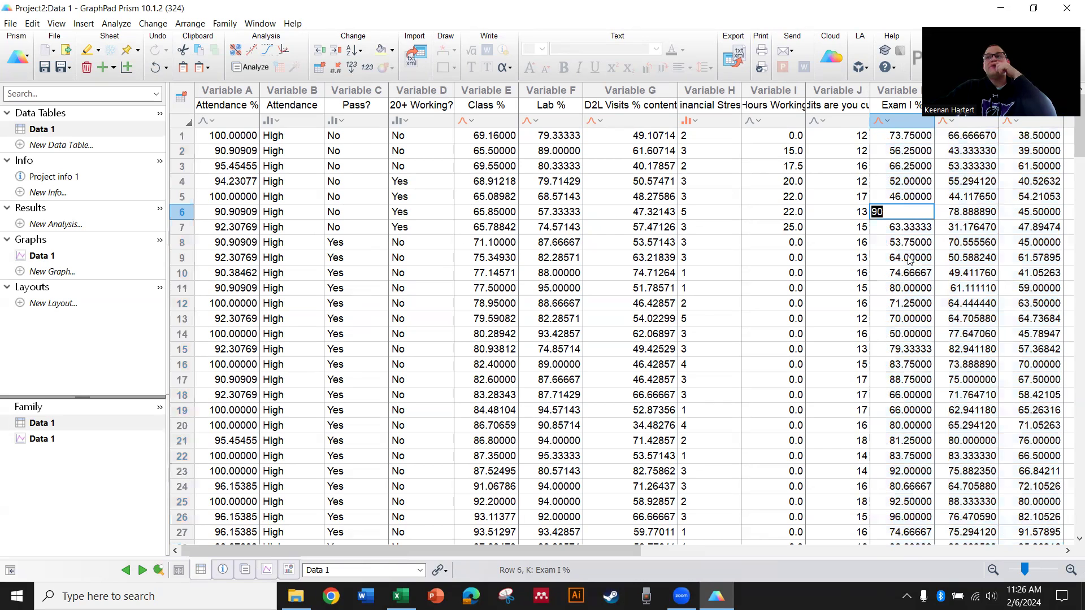
left_click(902, 320)
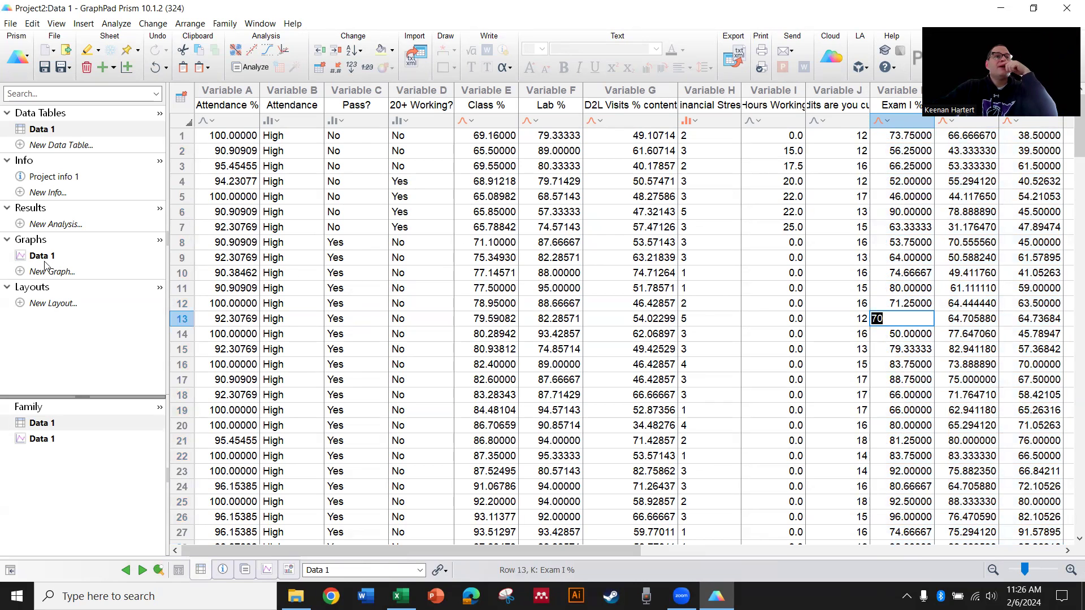
left_click(56, 223)
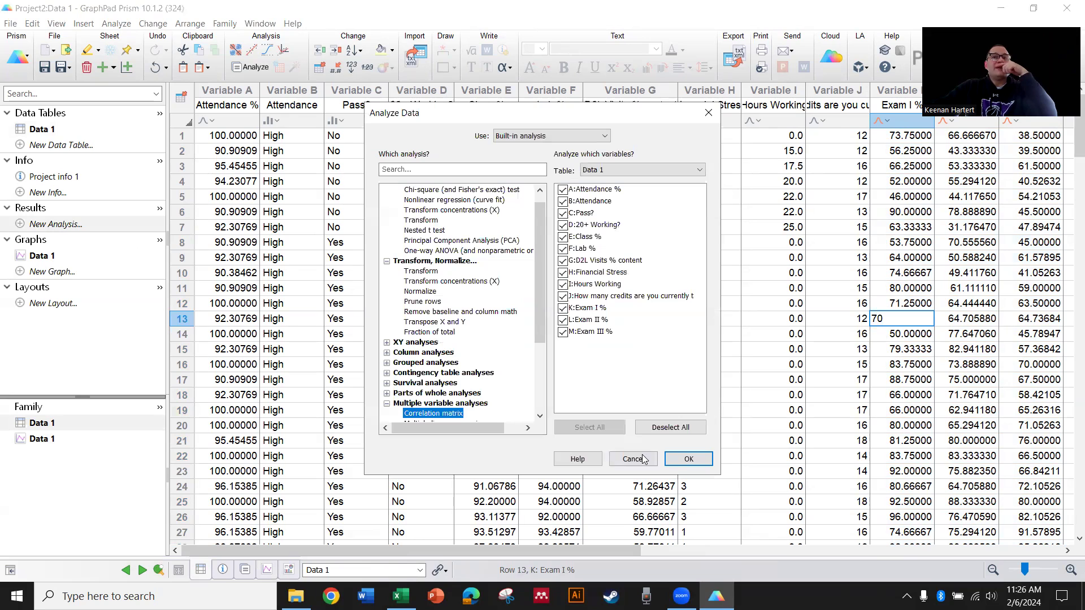
- Choose Principal Component Analysis (PCA) from the list of analyses
scroll(461, 368, "down", 4)
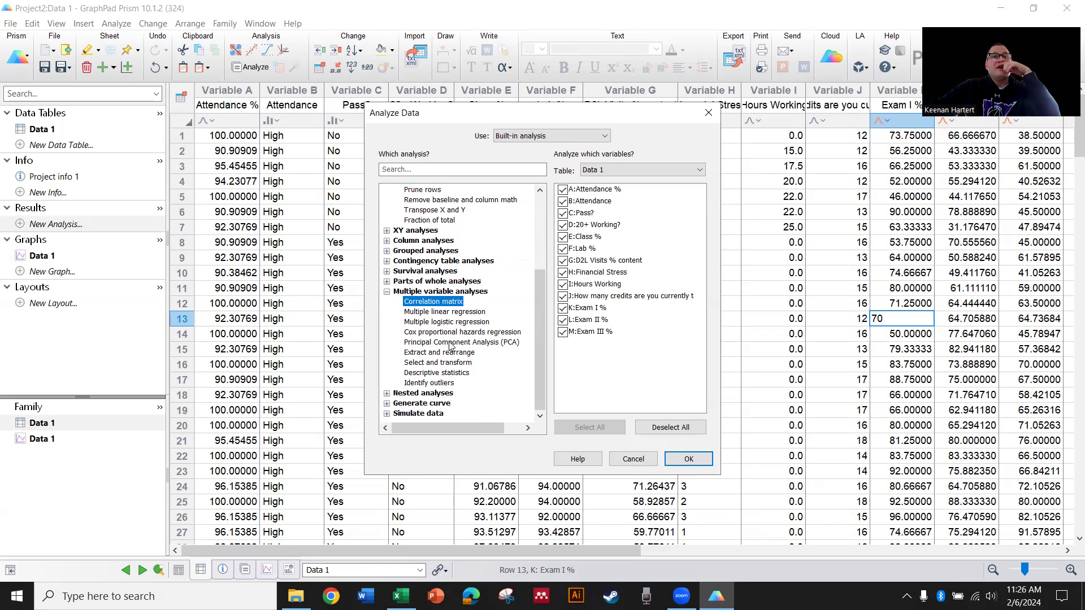
left_click(450, 342)
left_click(685, 459)
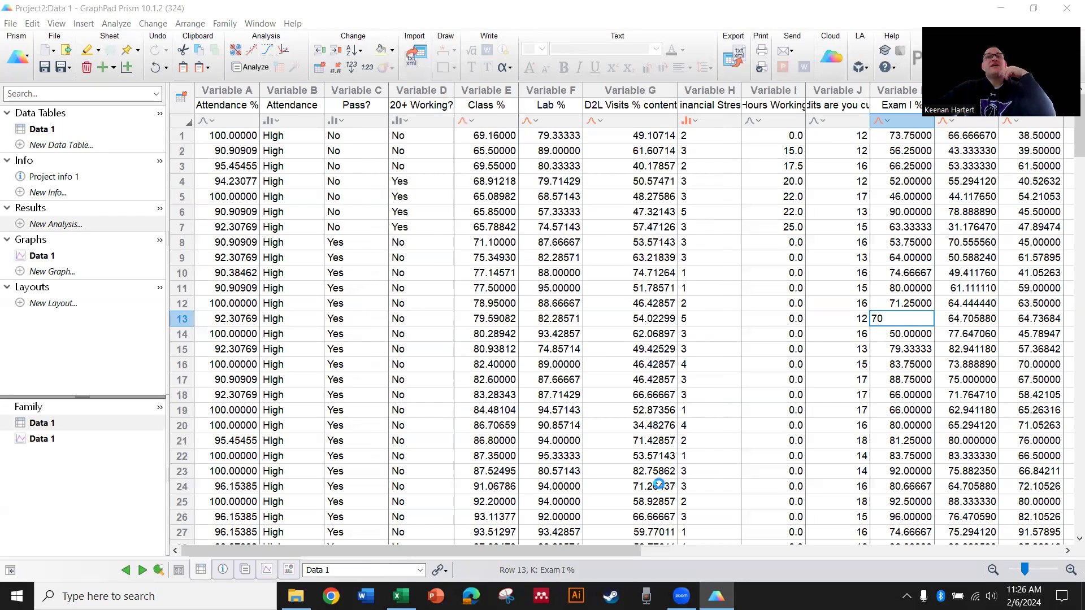
- Keep PCs selected by percent of explained variance, review outputs and variables, and run the PCA
left_click(418, 137)
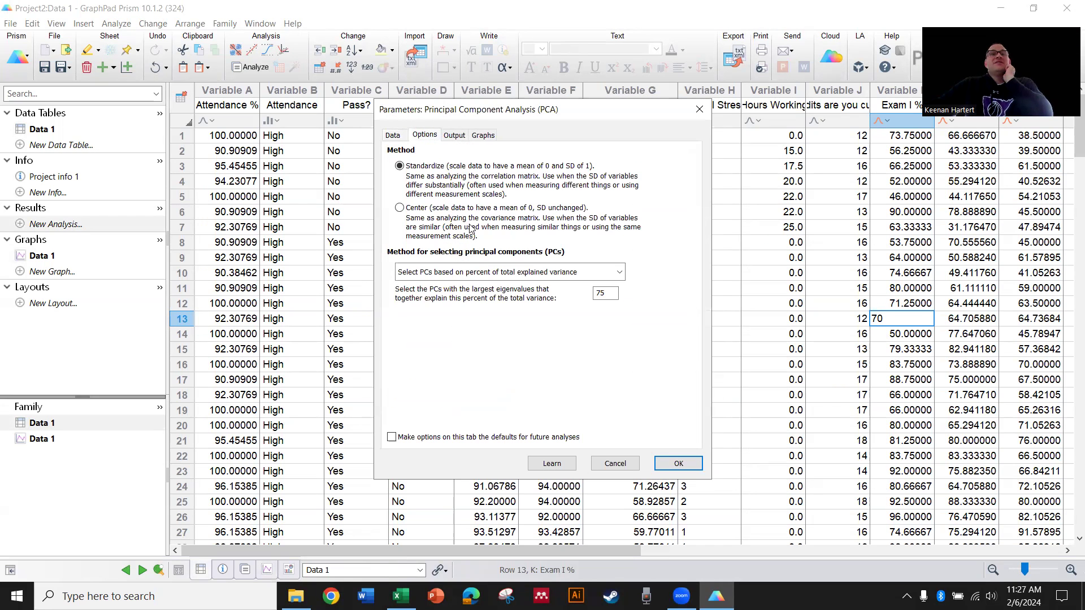
left_click(471, 276)
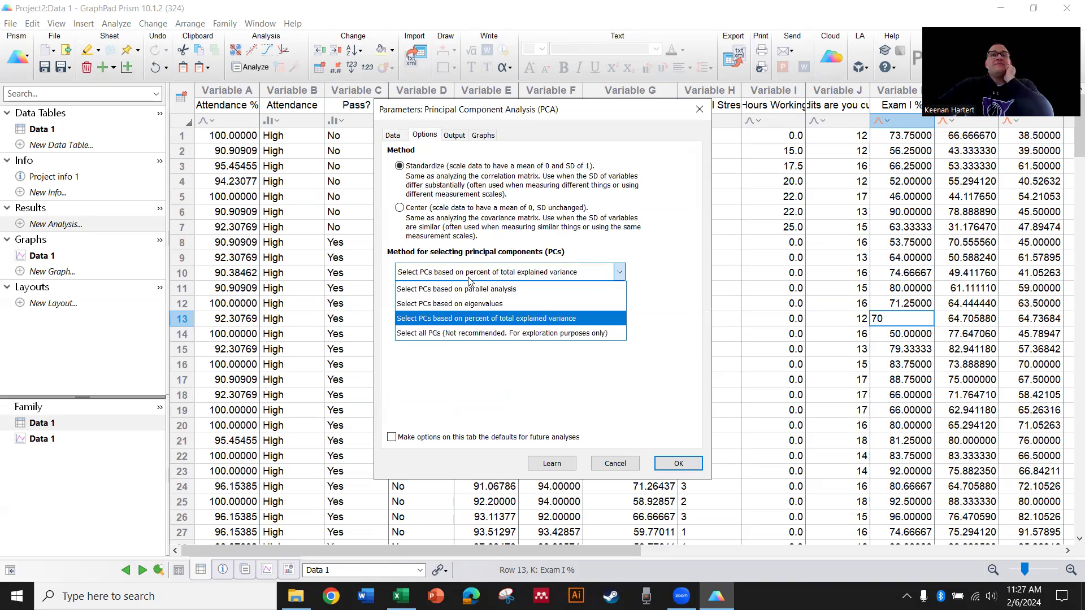
left_click(457, 318)
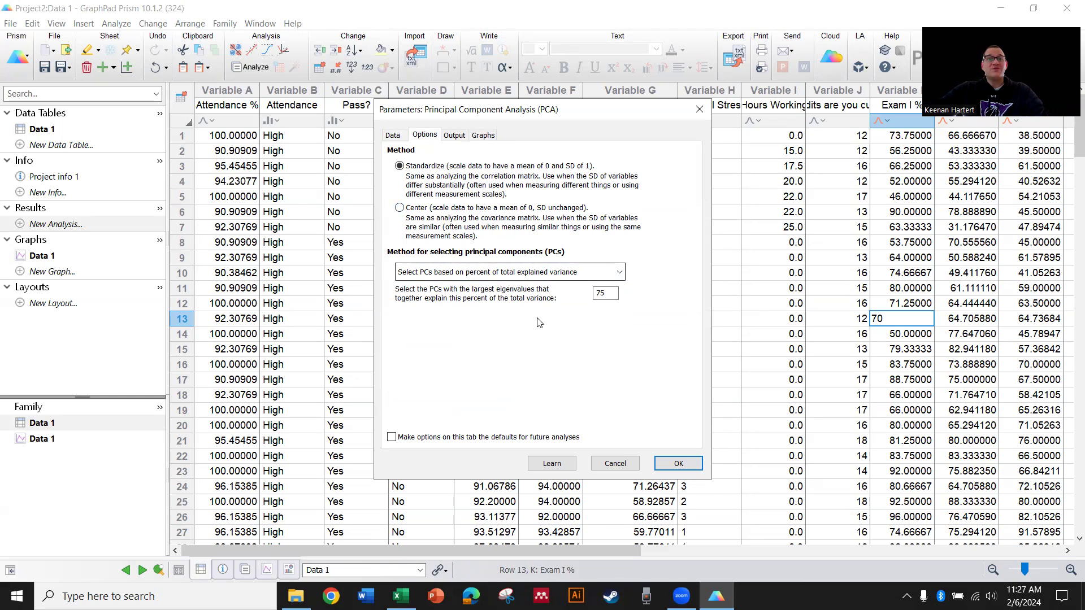
left_click(455, 138)
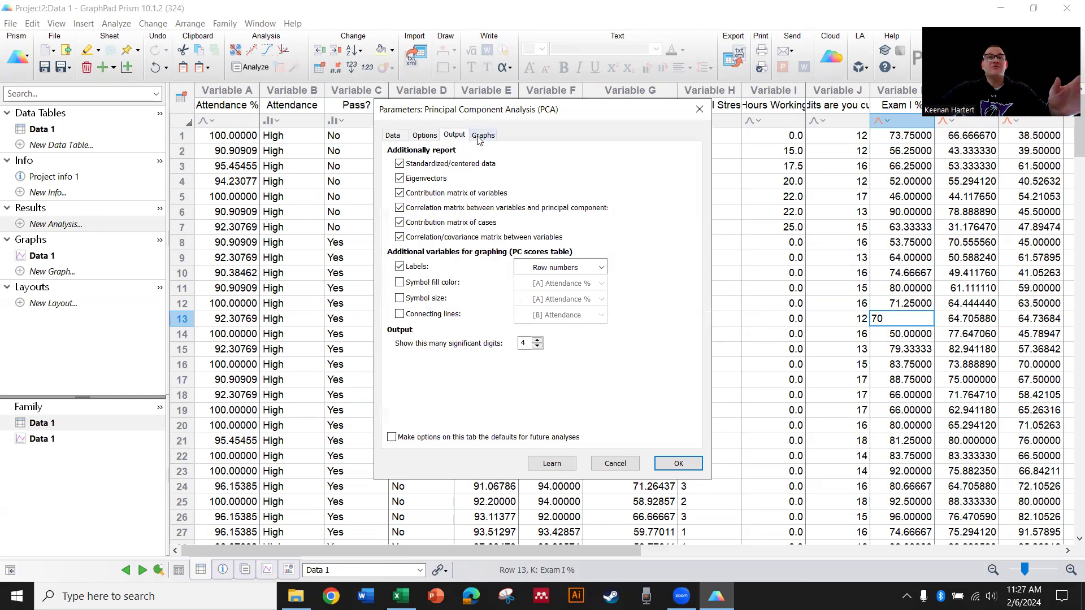
left_click(482, 138)
left_click(456, 135)
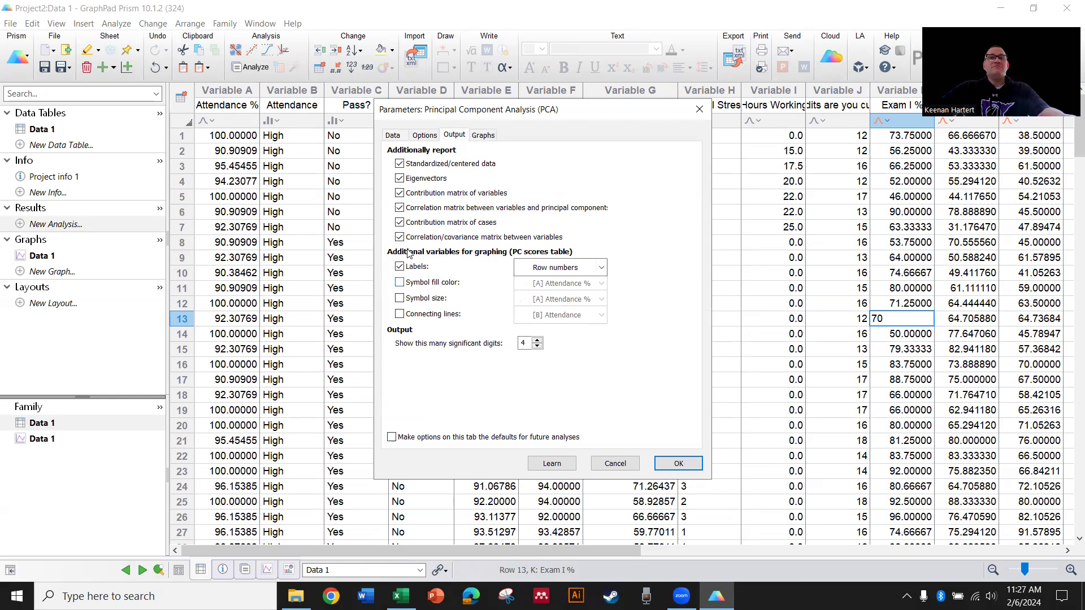
left_click(393, 136)
left_click(678, 463)
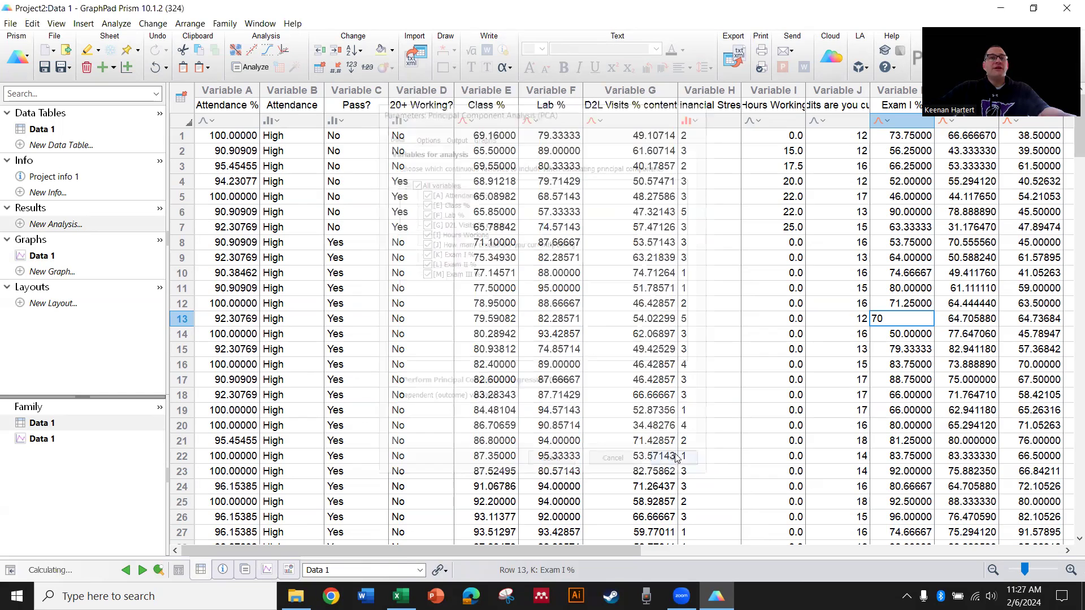
- Review the standardized data and the eigenvalues of PC1 to PC3
left_click(518, 440)
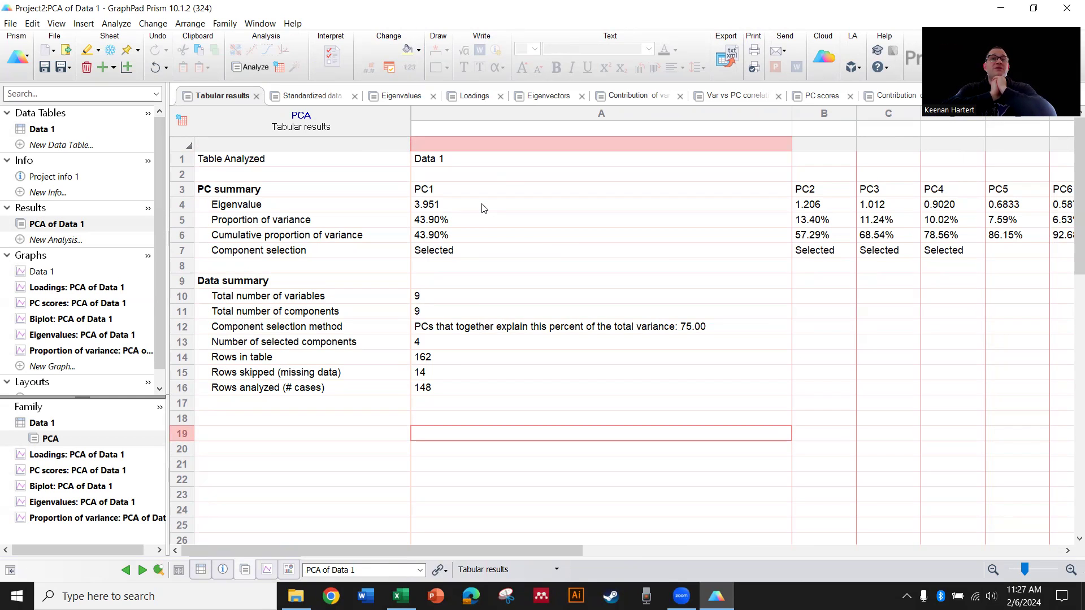
left_click(333, 98)
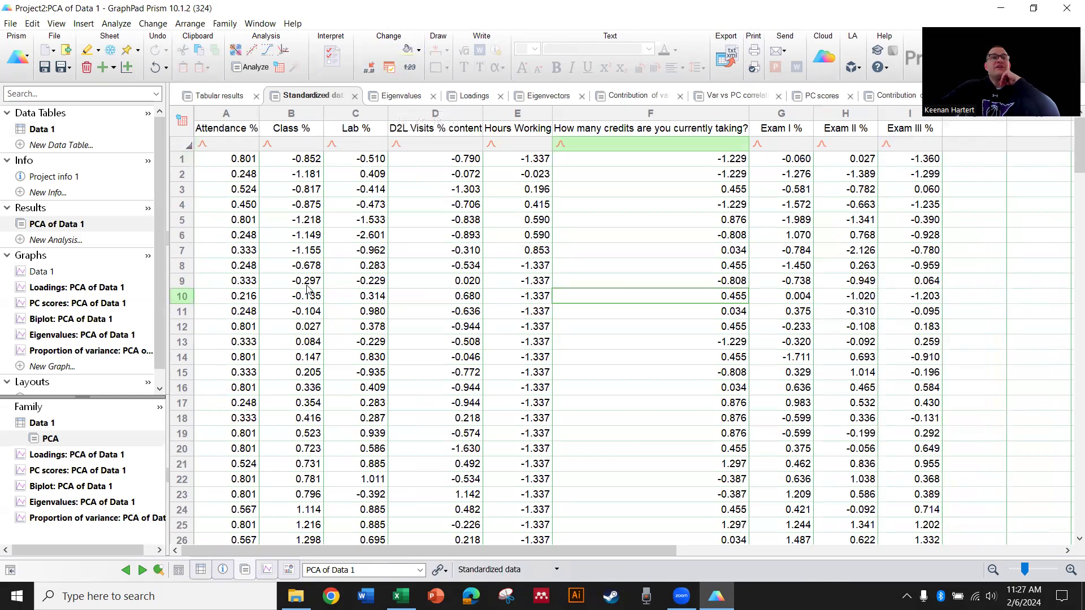
left_click(402, 96)
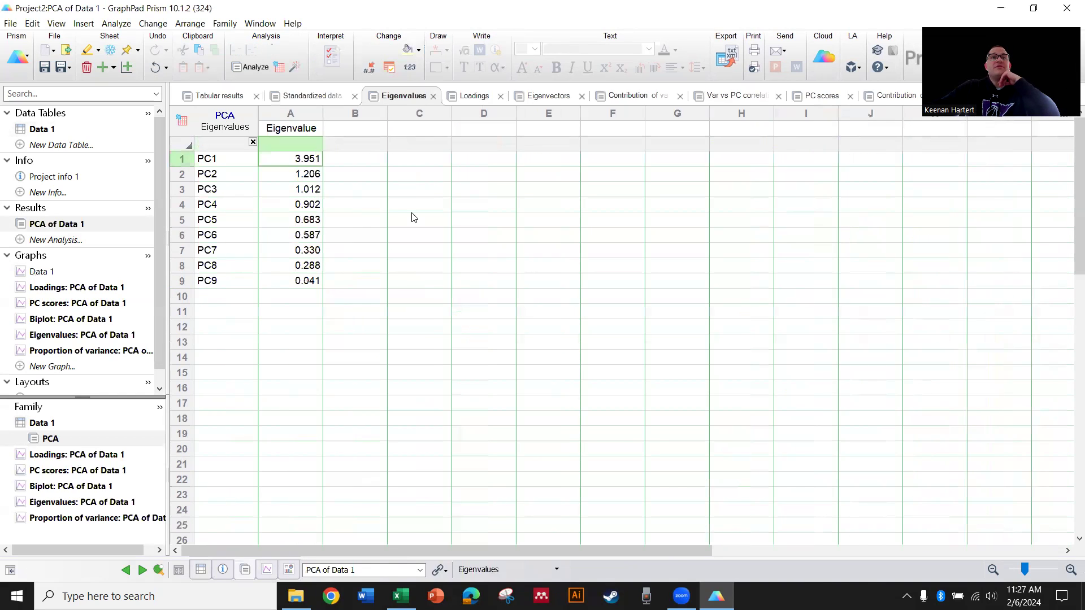
left_click(418, 219)
mouse_move(237, 161)
left_mouse_down()
mouse_move(308, 192)
mouse_move(229, 159)
left_mouse_up()
left_click(362, 203)
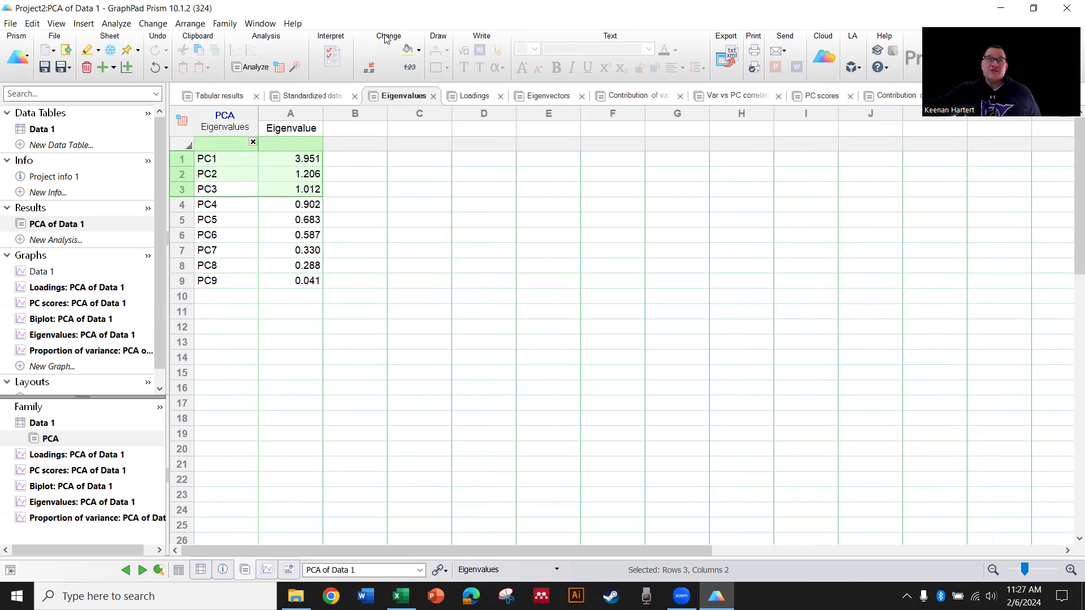
- Examine the variable loadings on PC1 and PC2, noting the Class % loading
left_click(472, 96)
left_click(464, 311)
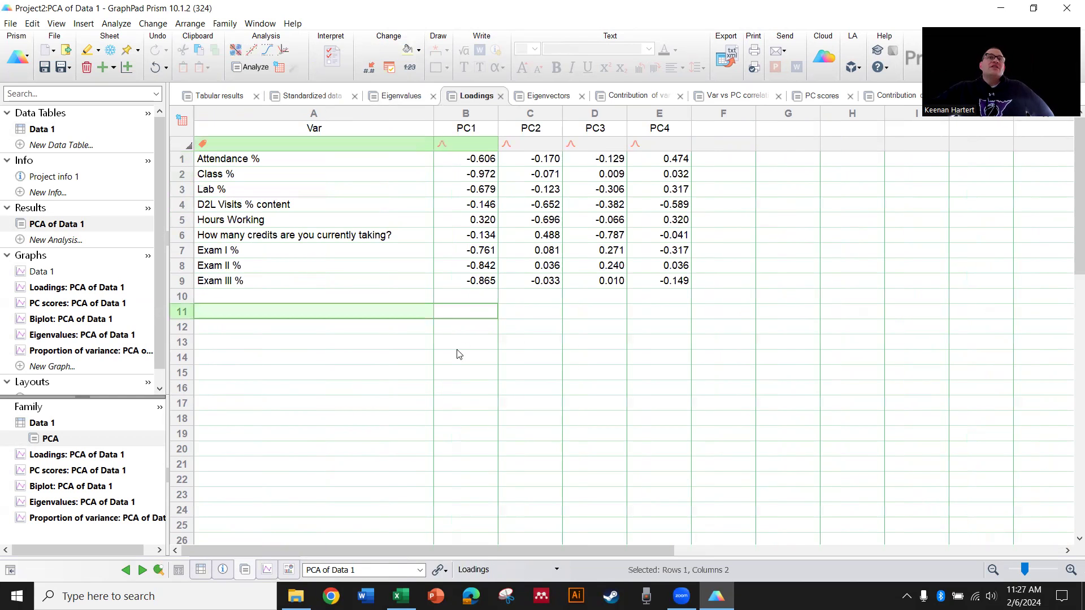
left_click(475, 359)
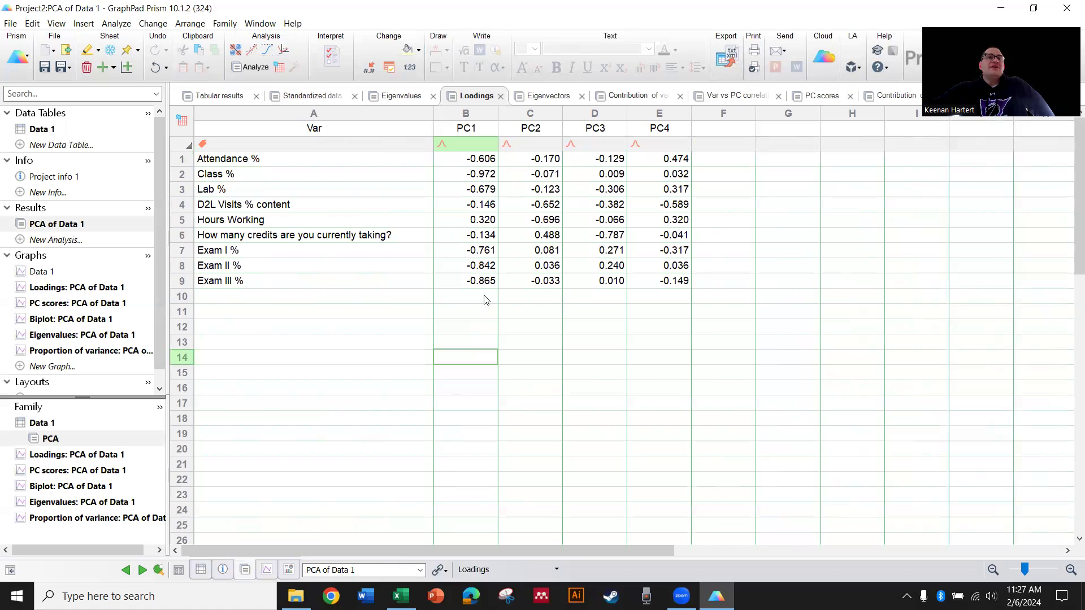
left_click(485, 311)
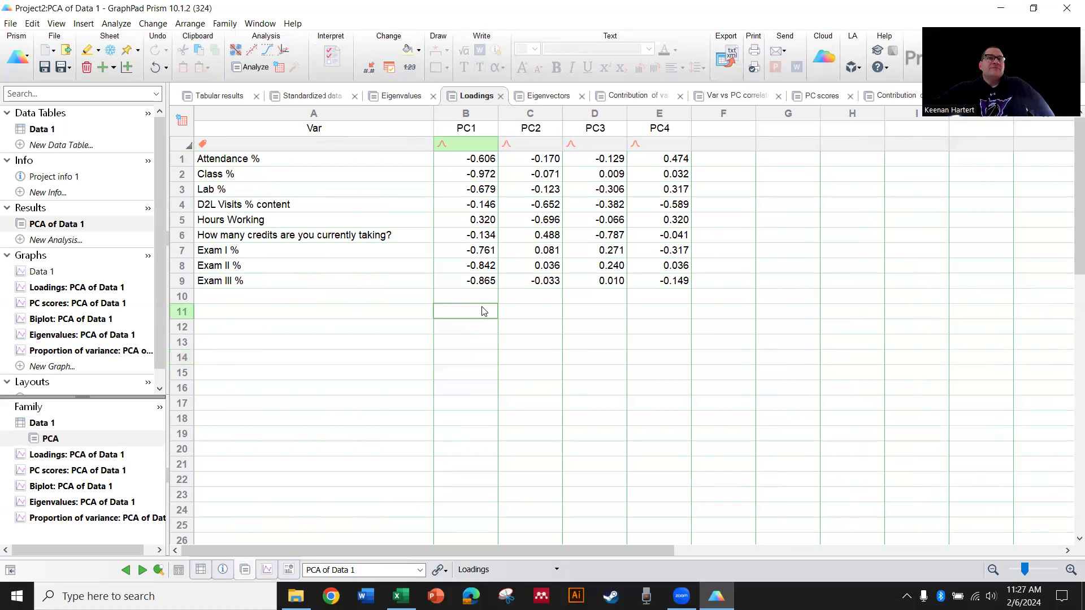
left_click(478, 132)
left_click(483, 252)
left_click(490, 179)
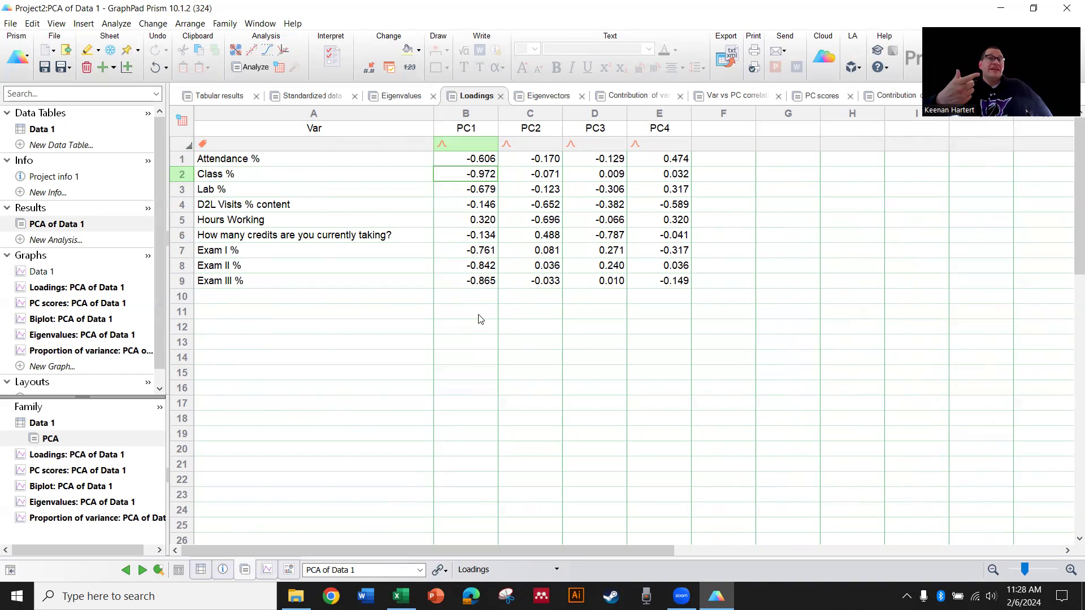
left_click(495, 312)
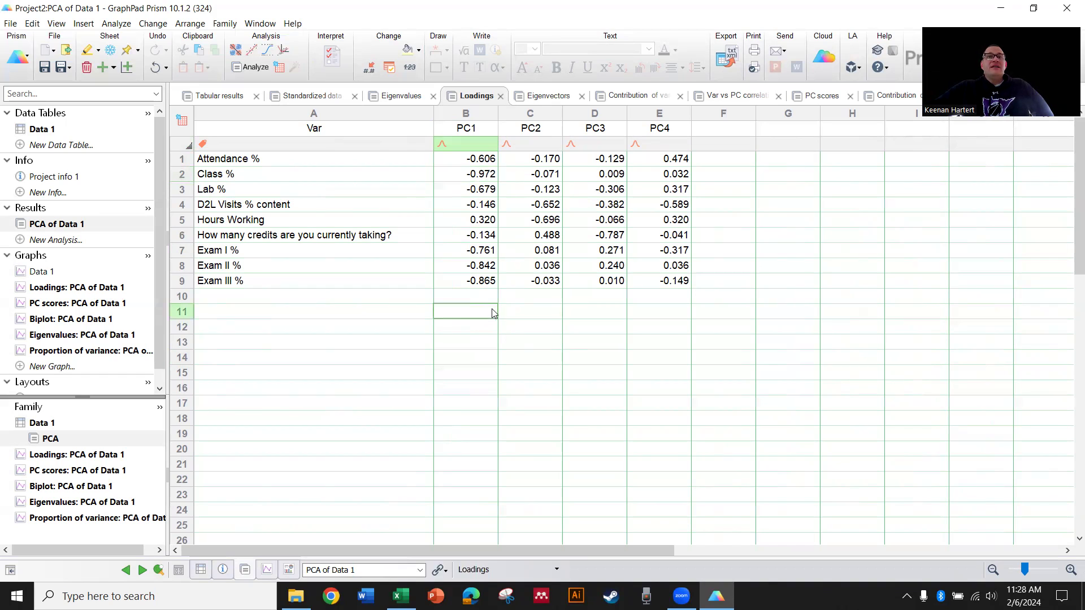
left_click(470, 357)
left_click(468, 329)
left_click(530, 128)
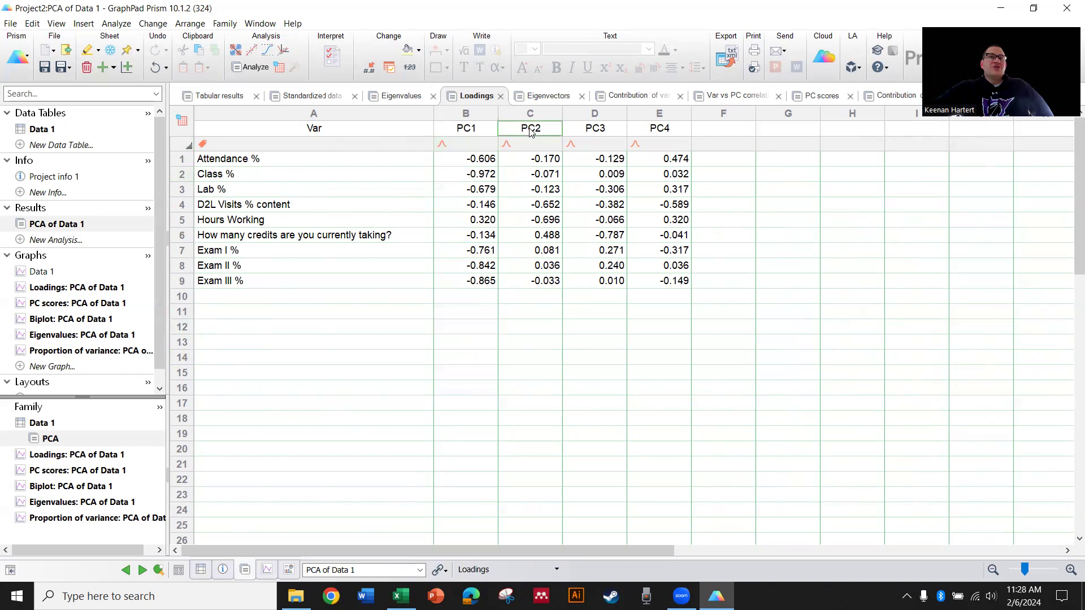
left_click(530, 266)
left_click(545, 310)
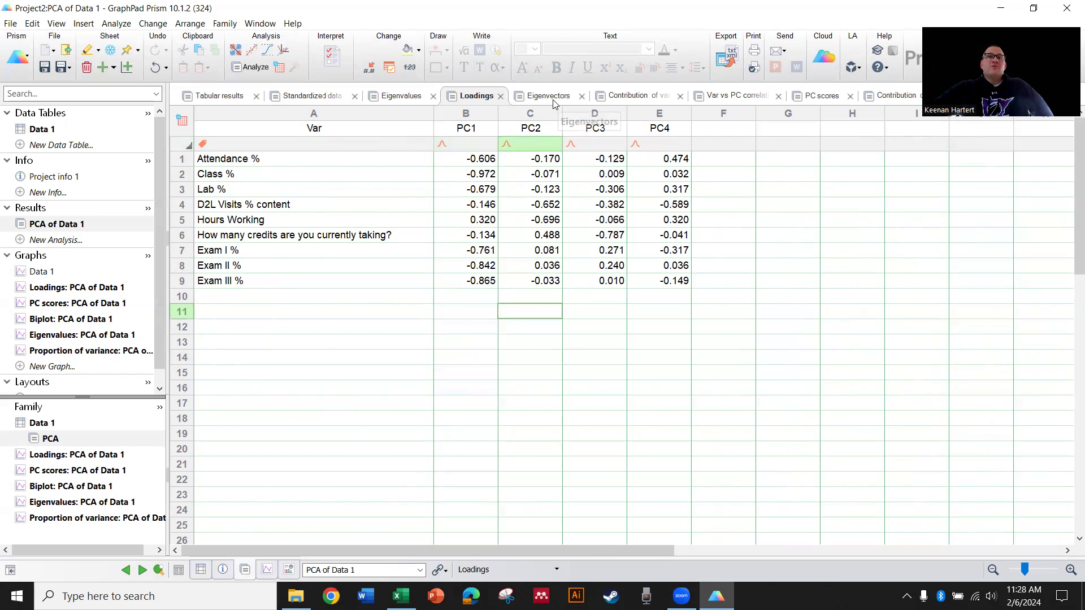
- Compare the three exam contributions and Class % contribution on PC1 and PC2
left_click(574, 96)
left_click(634, 100)
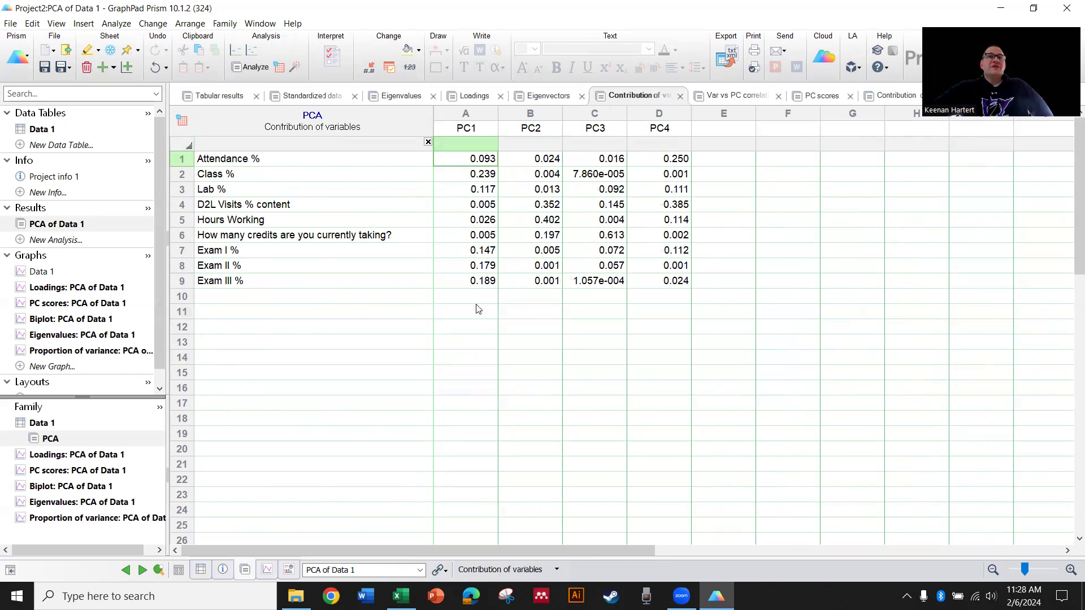
left_click(473, 341)
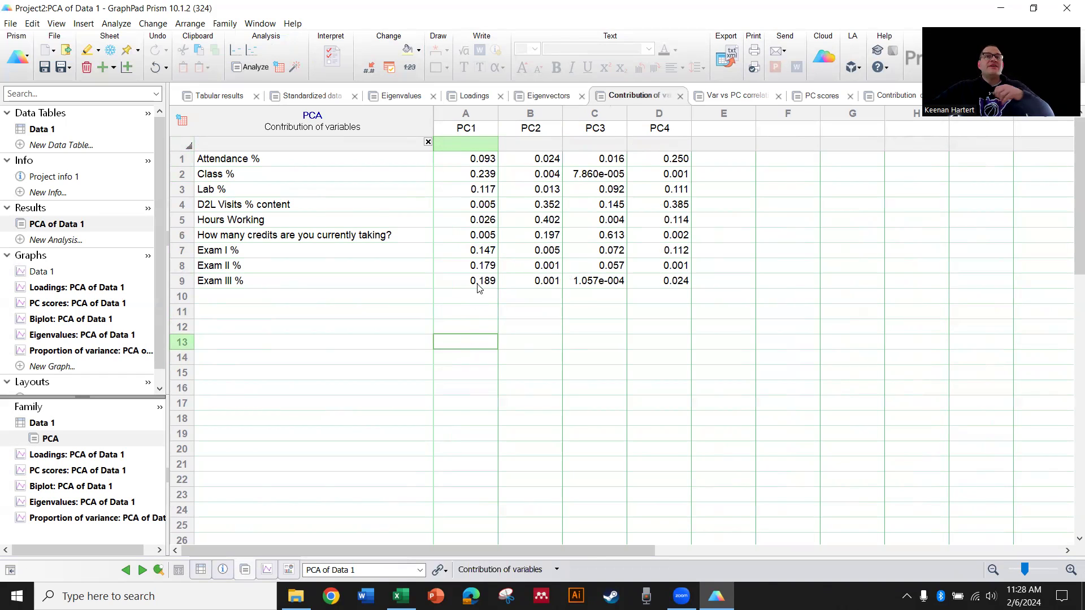
left_click_drag(478, 283, 475, 248)
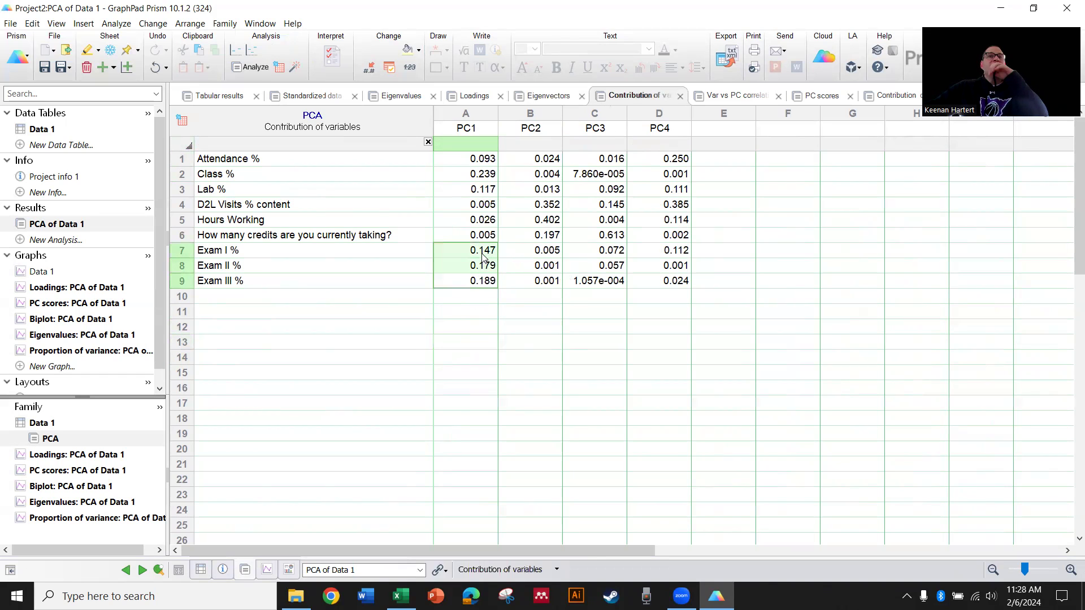
left_click(477, 177)
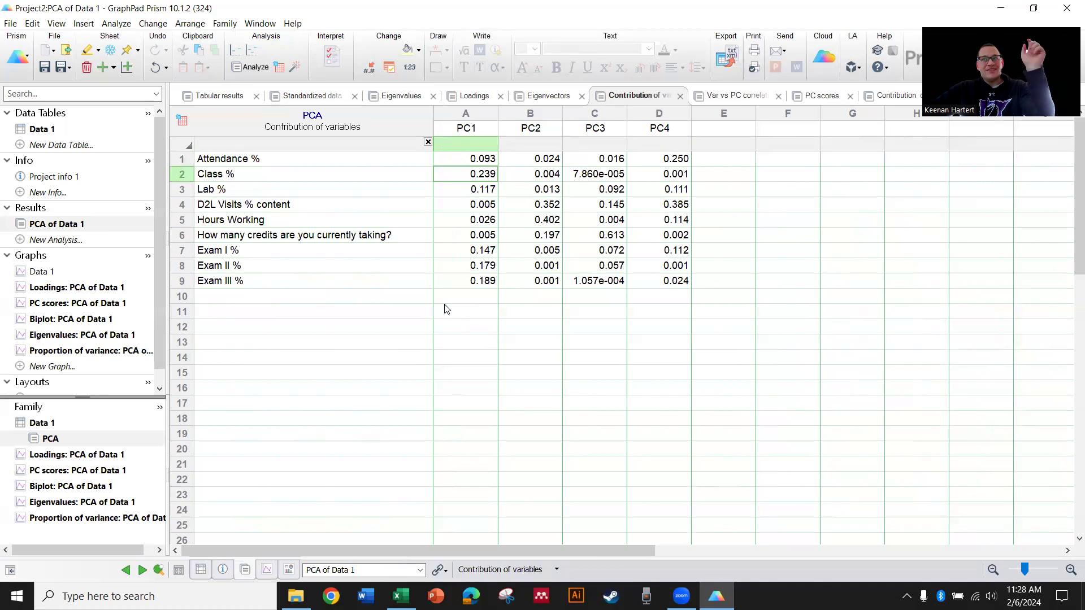
left_click(455, 325)
left_click_drag(470, 283, 474, 250)
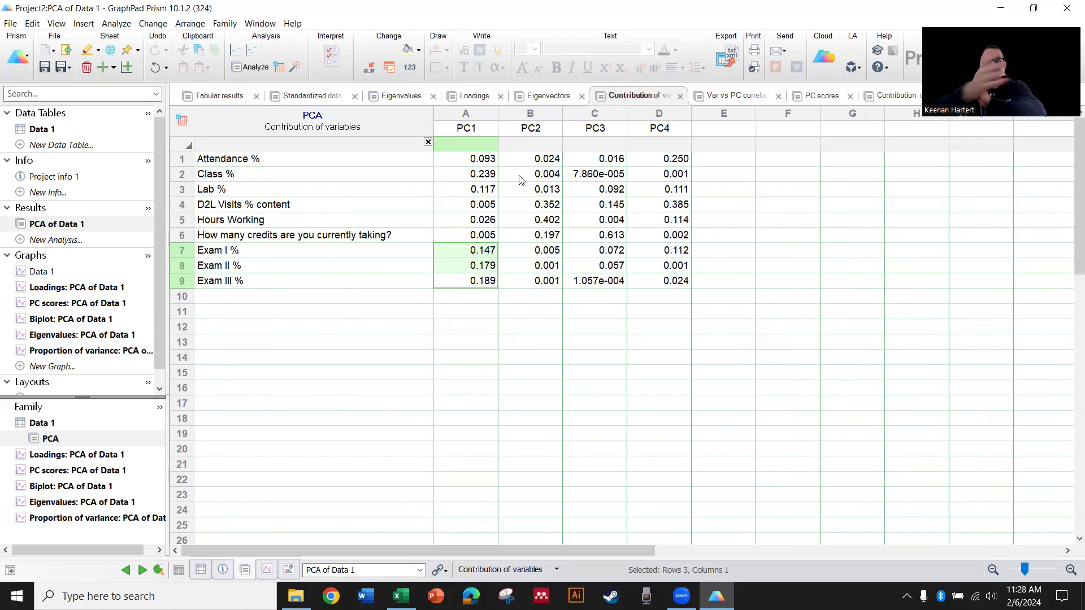
left_click_drag(531, 250, 487, 251)
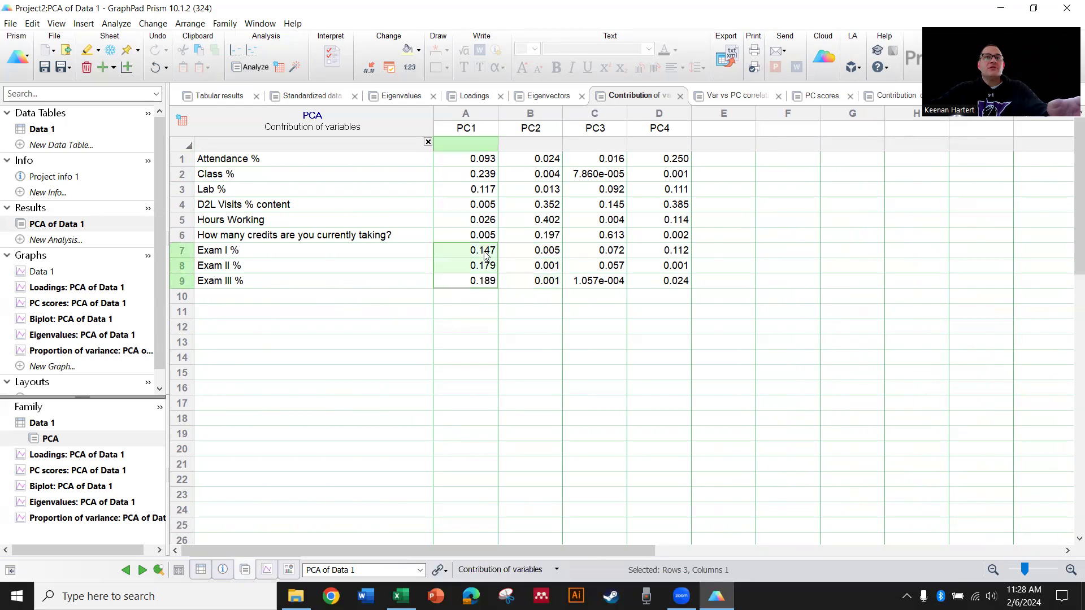
left_click(526, 356)
- Look over the correlations, PC scores and case contributions, then open the Loadings graph
left_click(735, 95)
left_click_drag(747, 343, 742, 357)
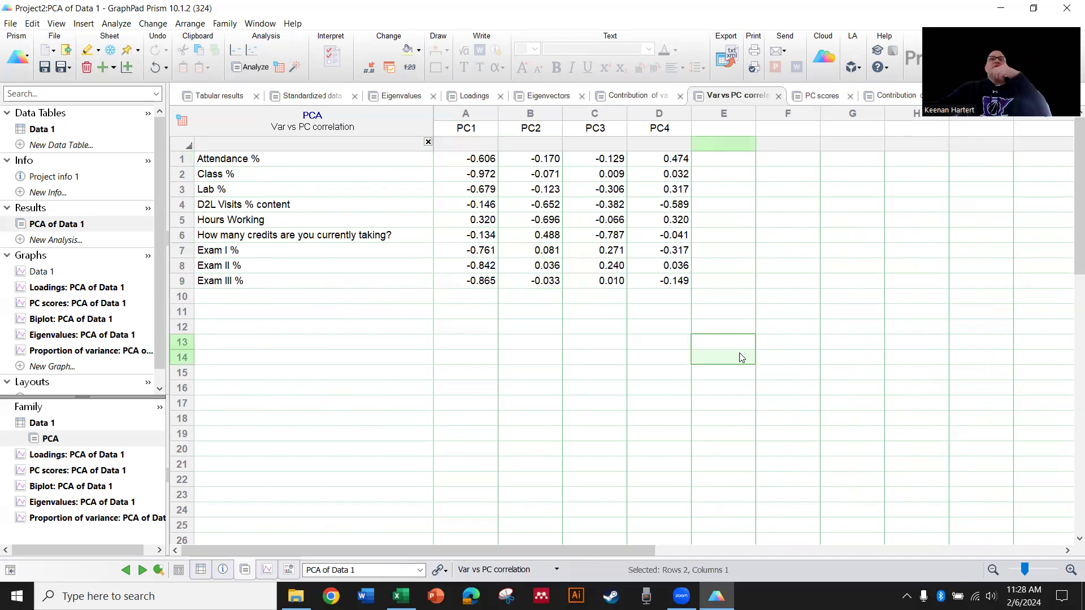
left_click(798, 97)
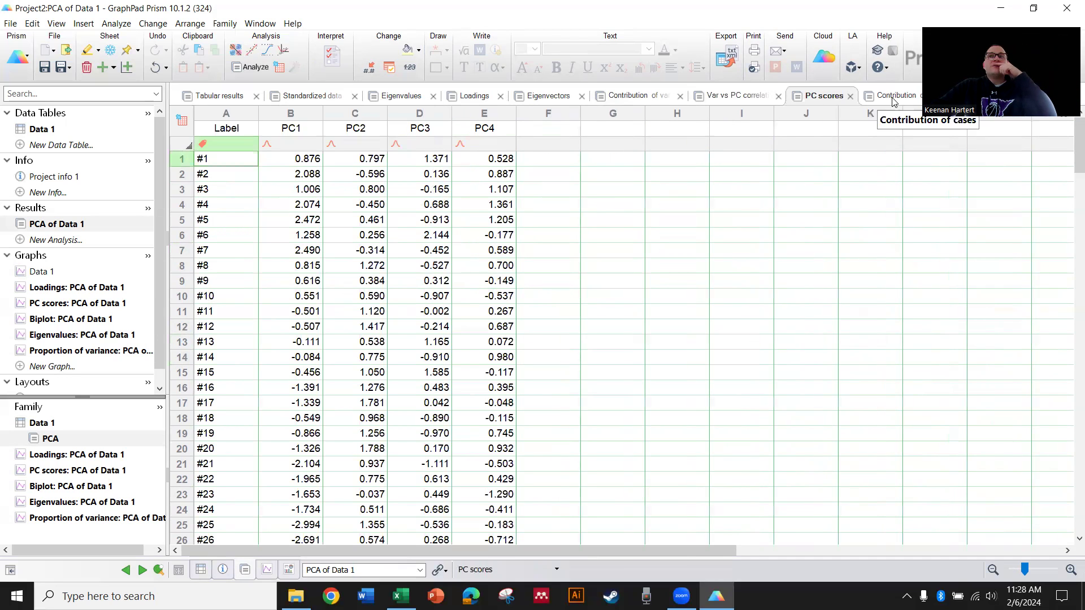
left_click(890, 96)
left_click(721, 310)
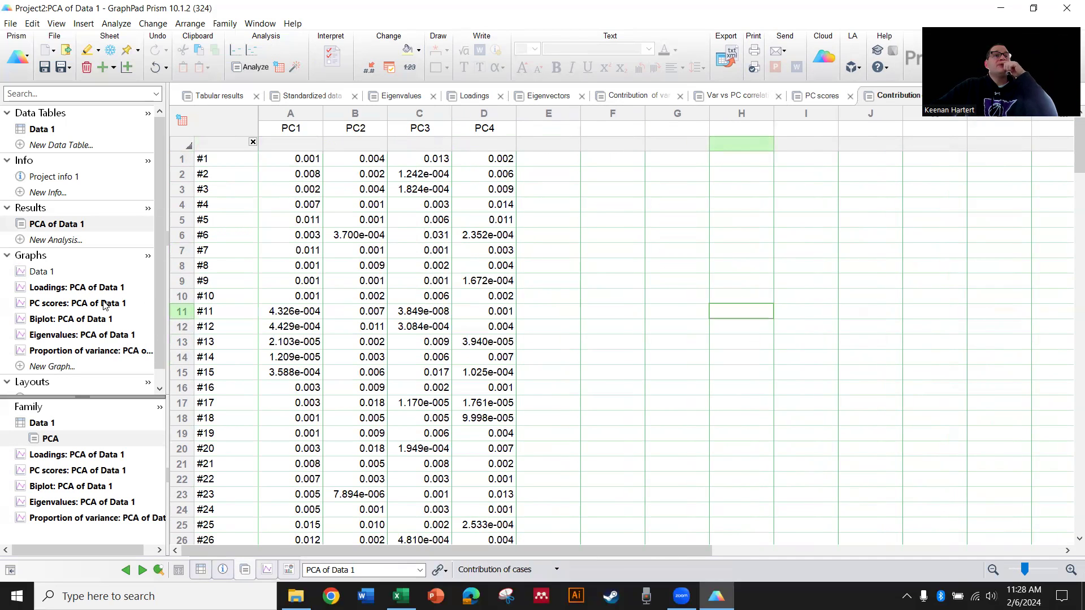
left_click(78, 290)
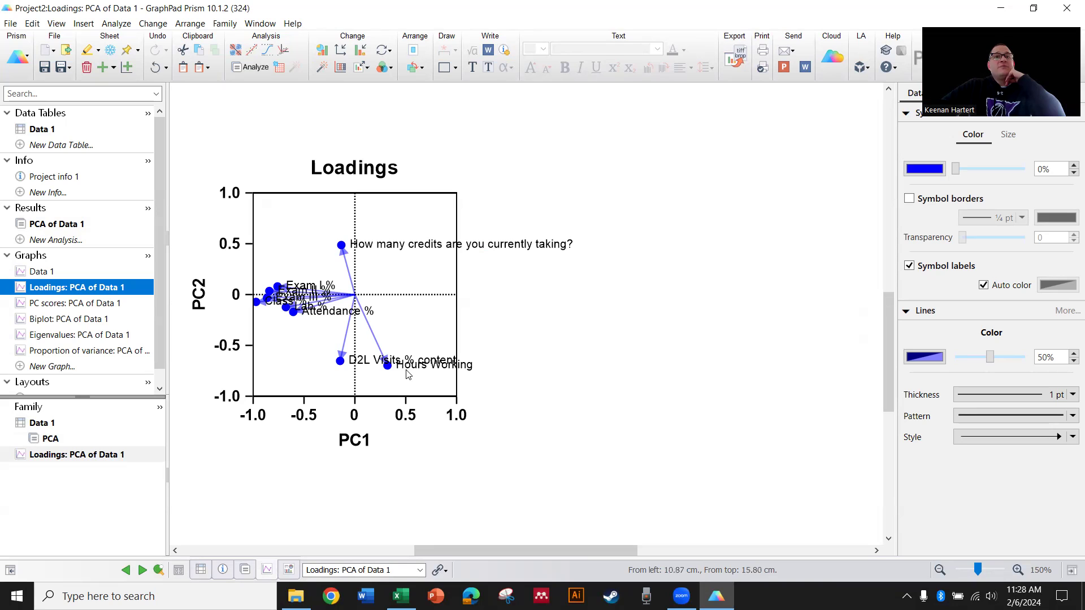
- View the PC scores, Biplot, Eigenvalues and Proportion of variance graphs in turn
mouse_move(387, 371)
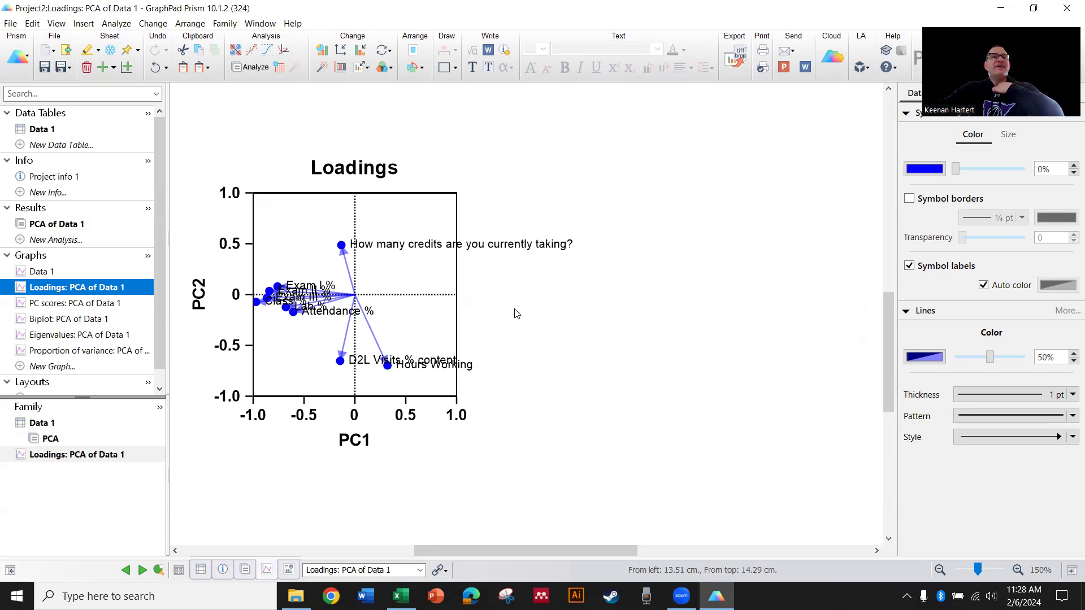
left_click(61, 305)
scroll(327, 237, "down", 2)
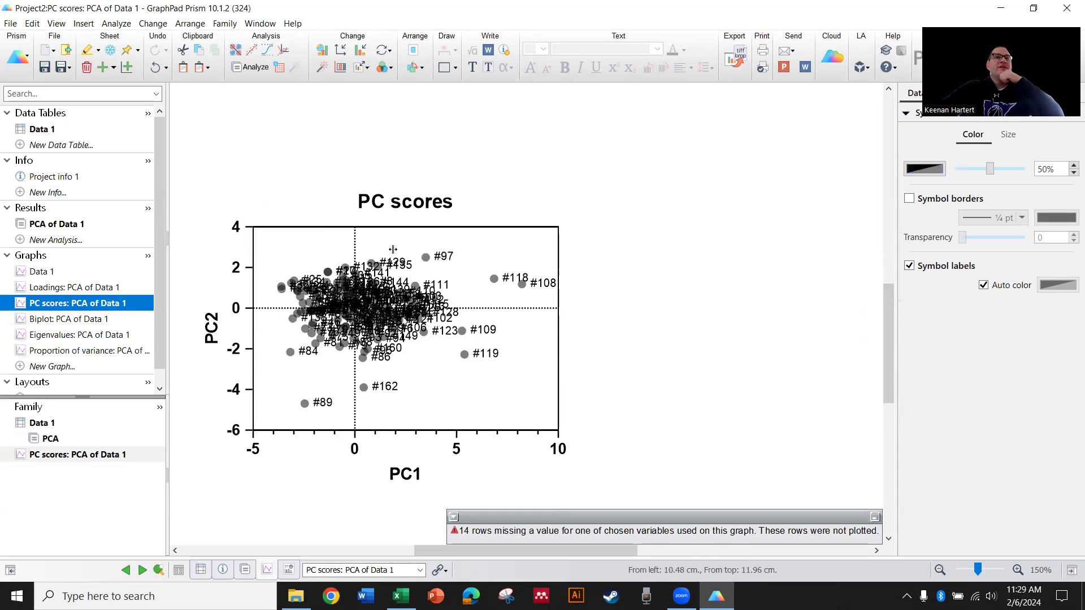
left_click(71, 319)
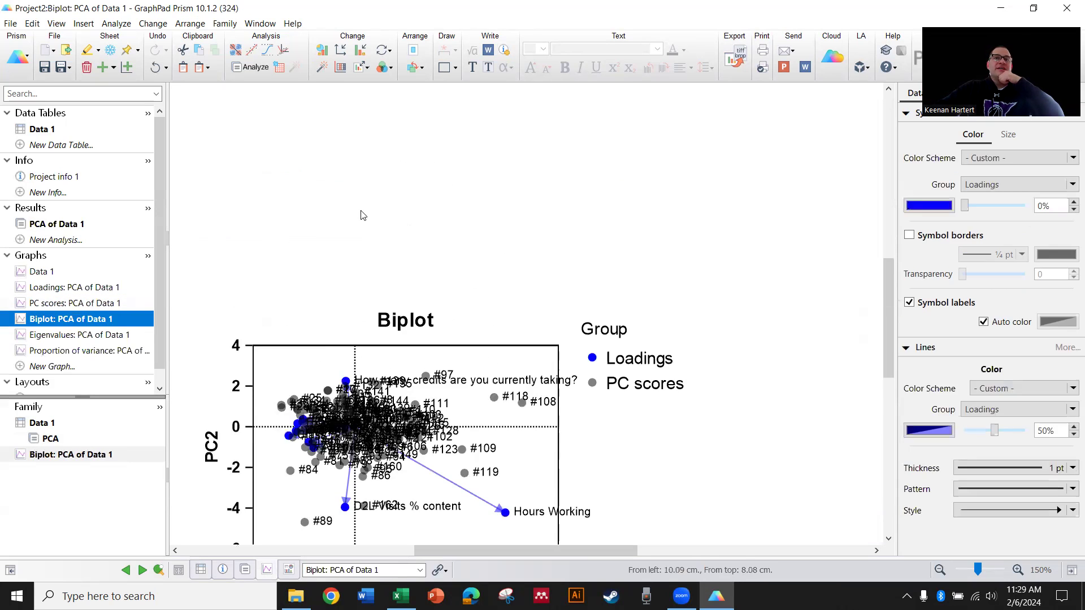
scroll(762, 438, "down", 3)
scroll(743, 412, "down", 2)
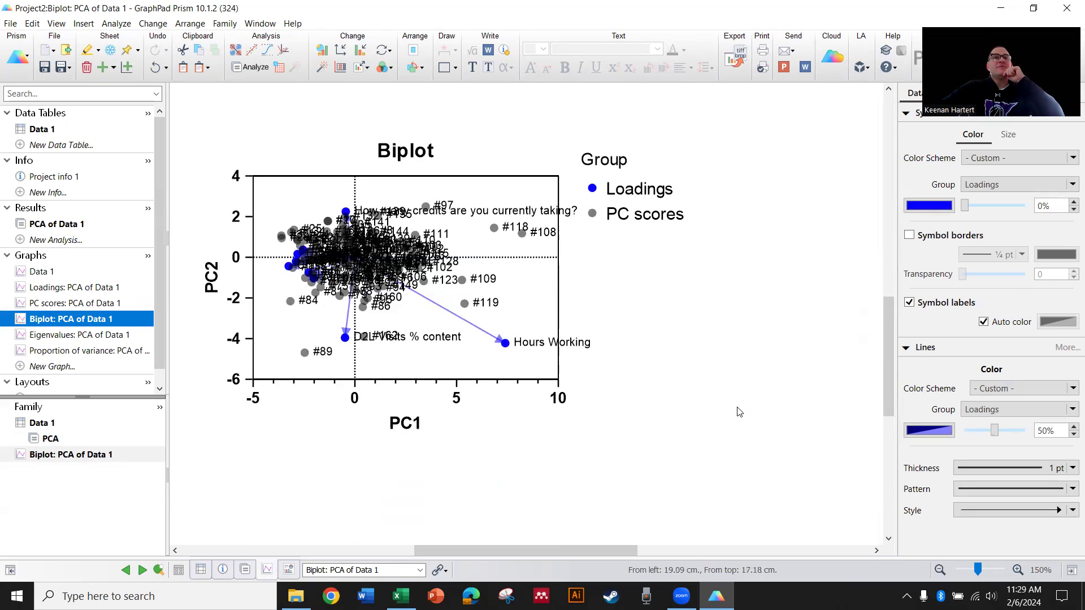
left_click(73, 335)
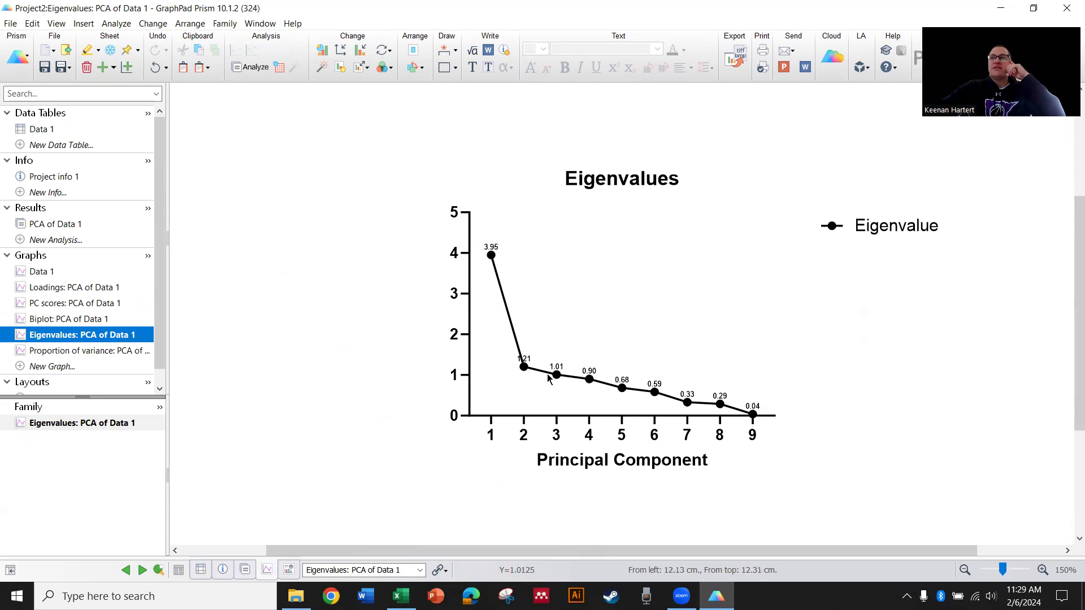
left_click(85, 351)
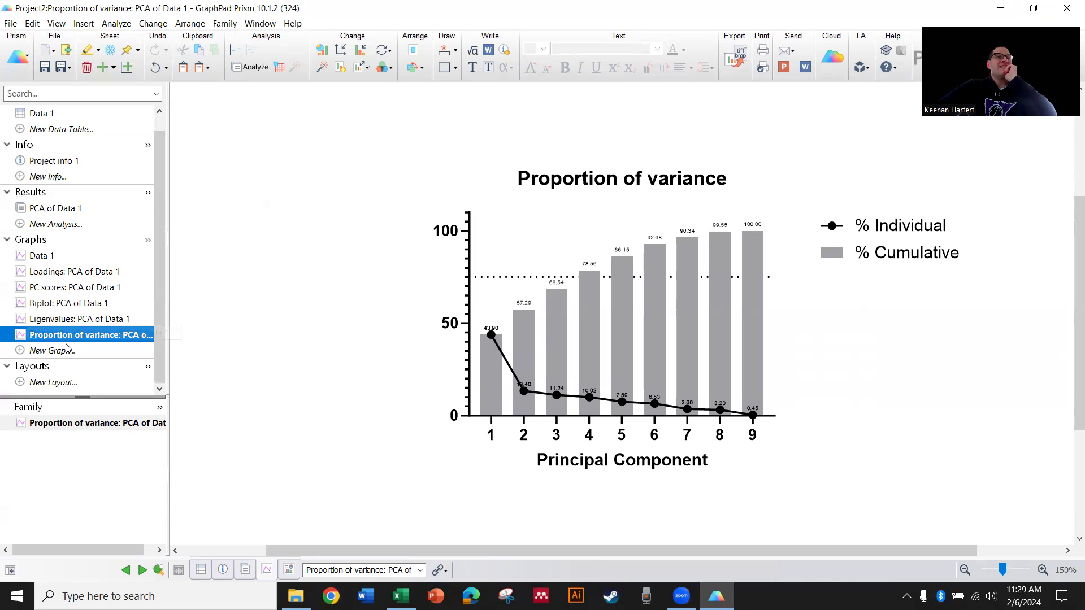
- Go back to Data 1 and open its bubble graph
left_click(43, 130)
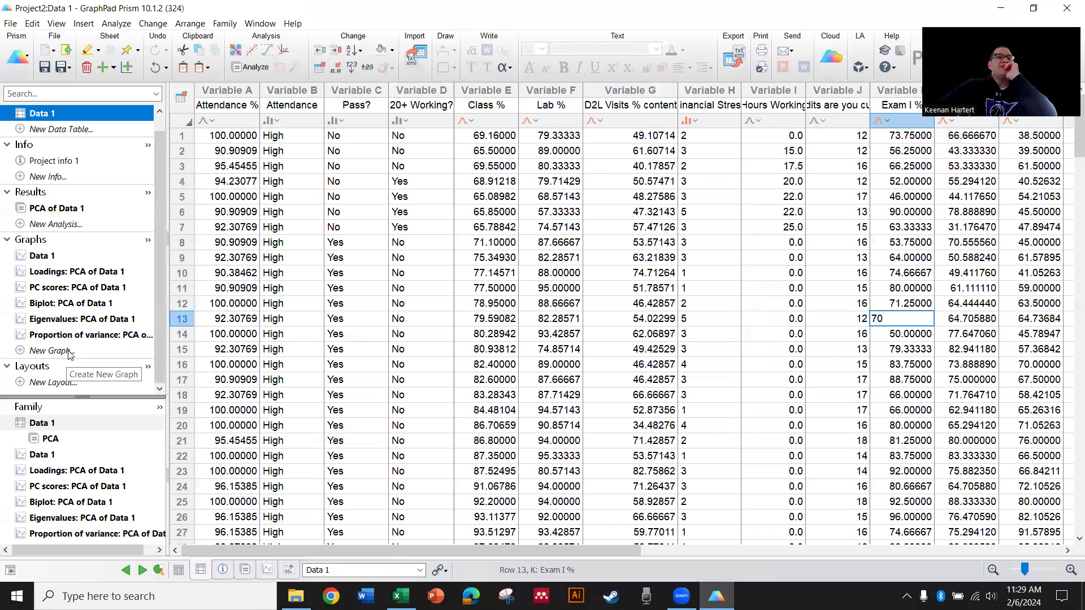
left_click(56, 270)
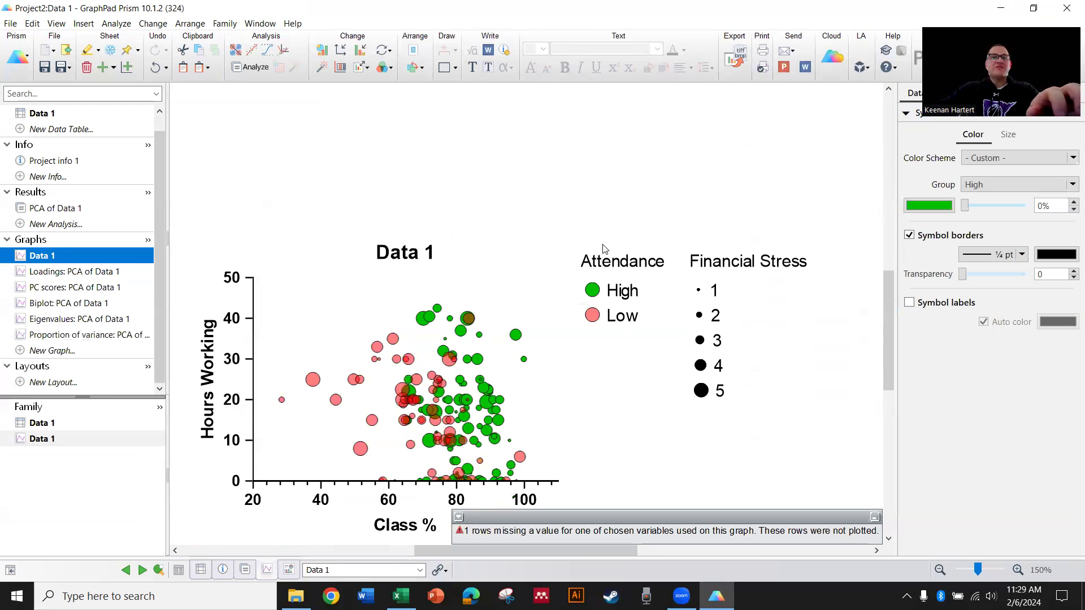
scroll(430, 361, "up", 2)
scroll(429, 362, "down", 3)
scroll(532, 357, "up", 2)
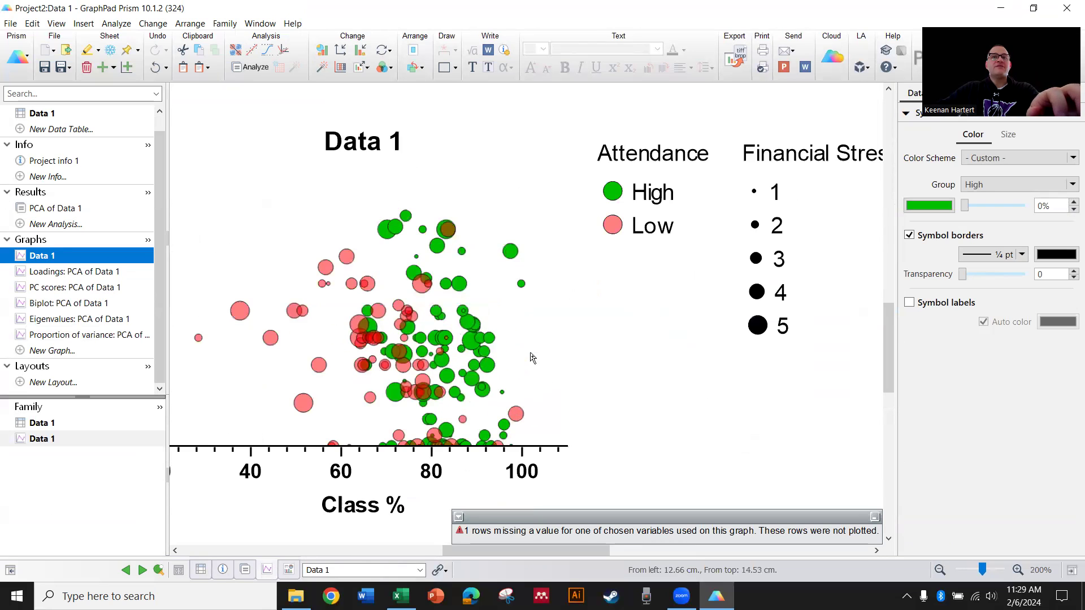
scroll(499, 339, "down", 1)
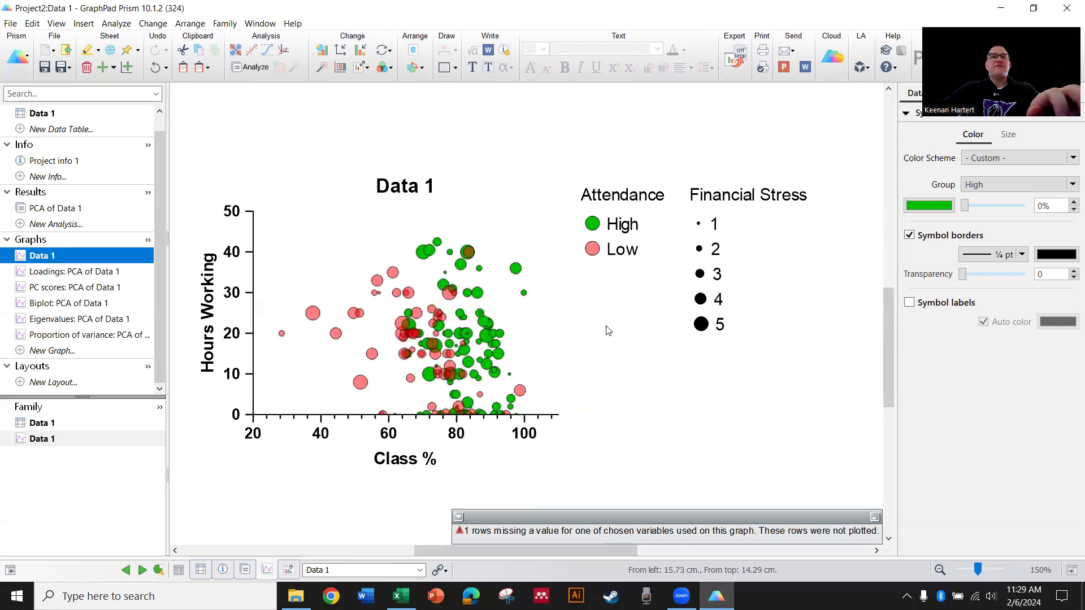
- Set the bubble fill colour variable to Lab %
double_click(487, 326)
left_click(546, 140)
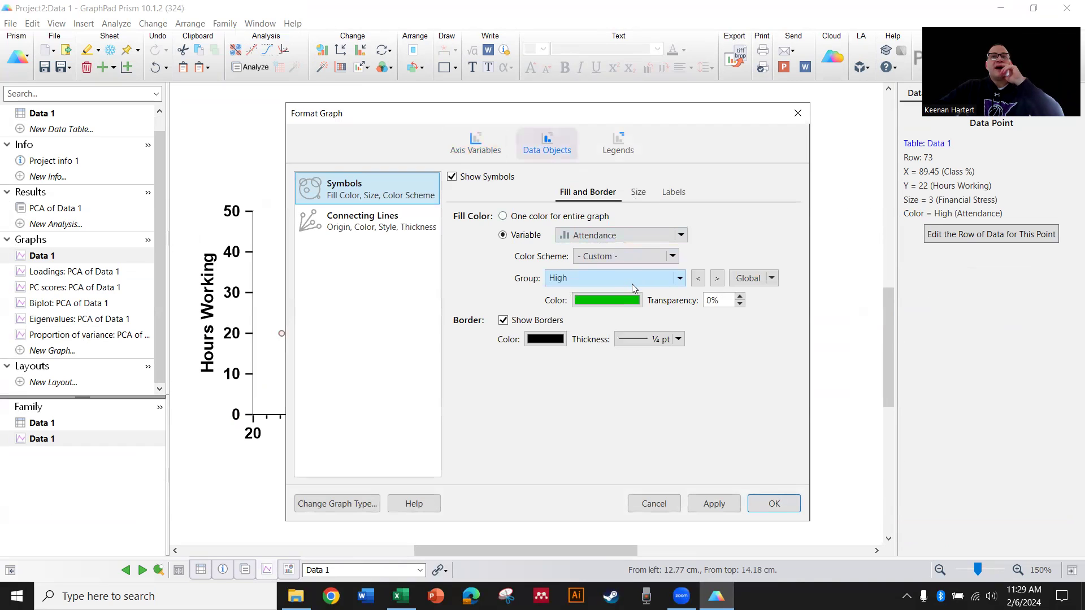
left_click(625, 236)
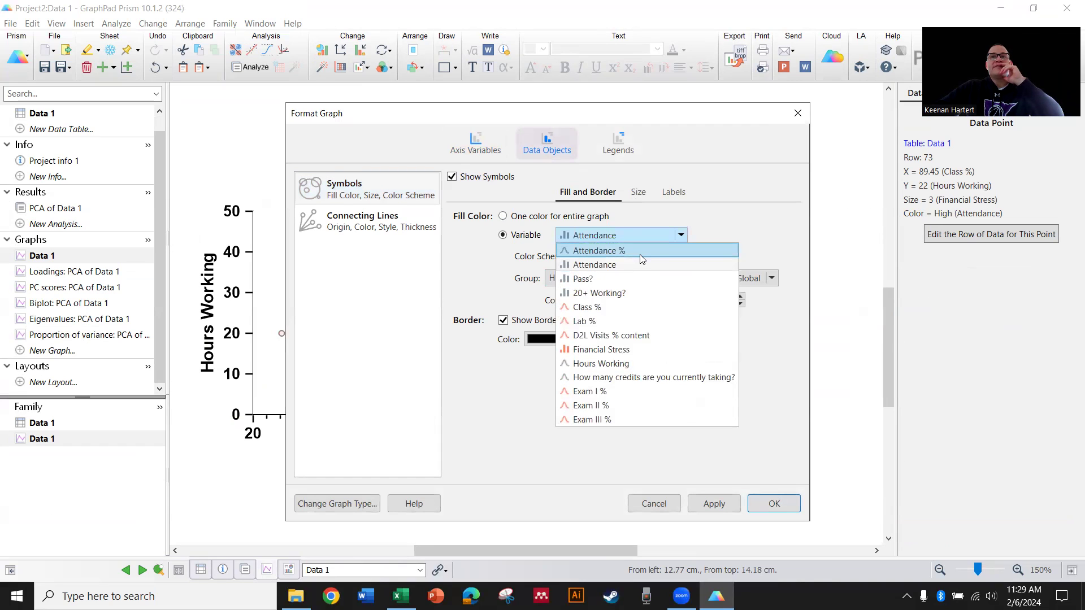
left_click(616, 321)
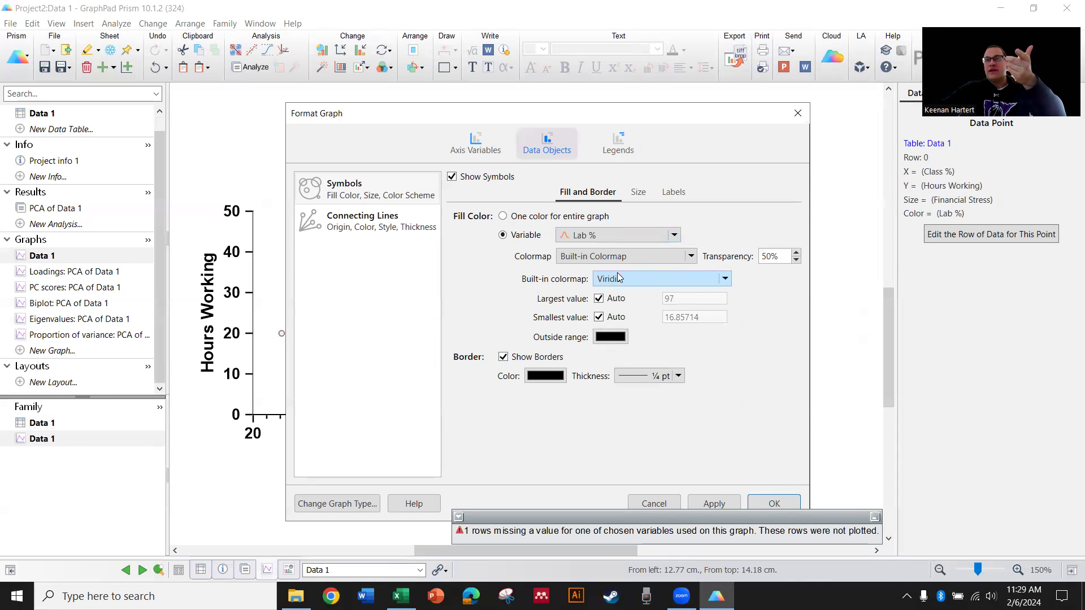
left_click(765, 503)
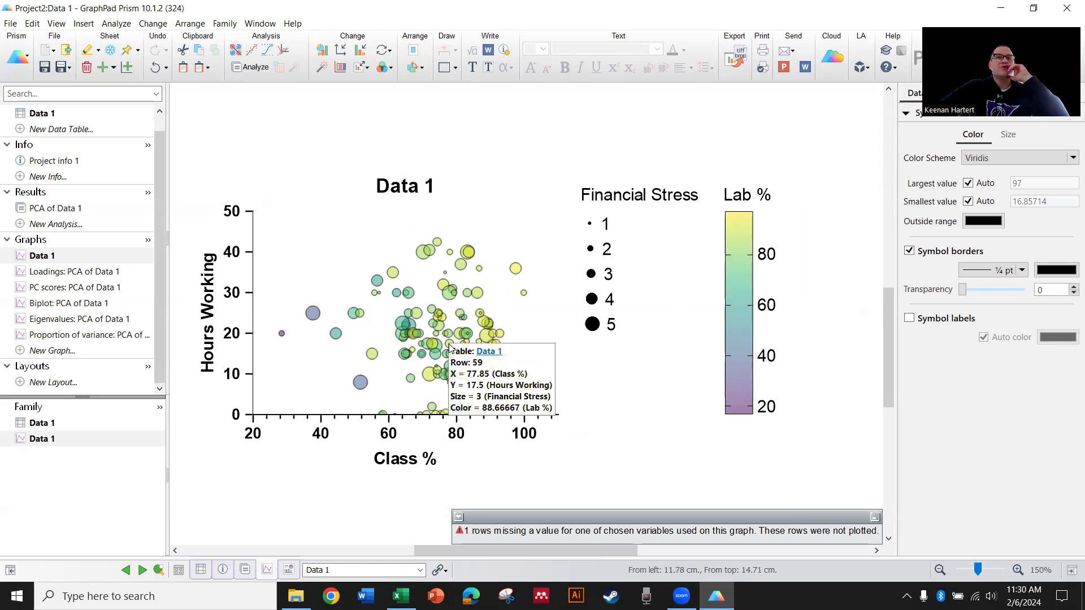
- Change the bubble fill variable from Lab % to D2L Visits % content
double_click(466, 334)
left_click(546, 146)
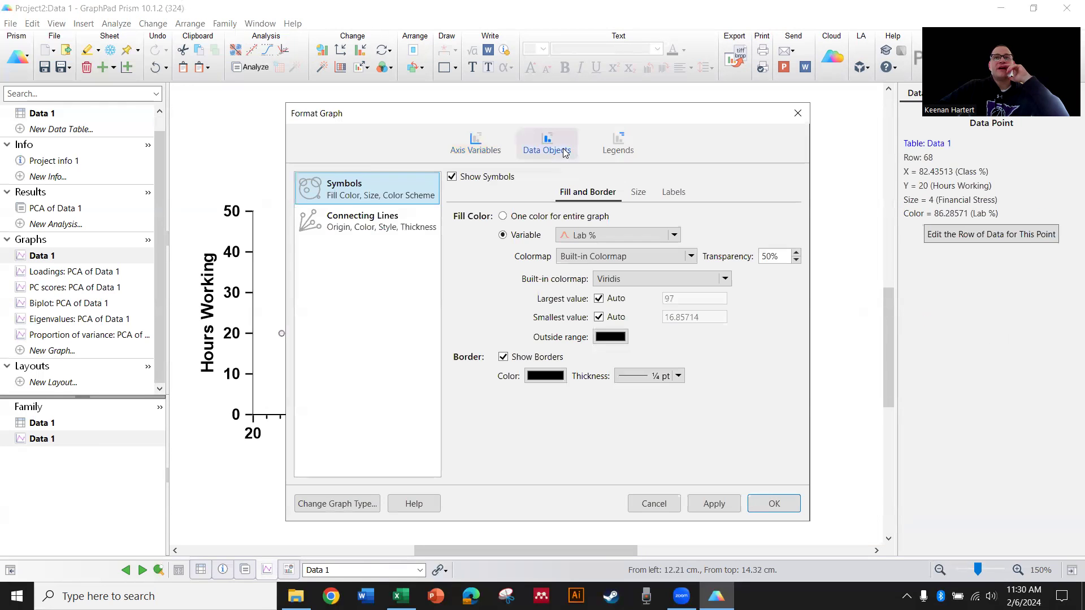
left_click(622, 235)
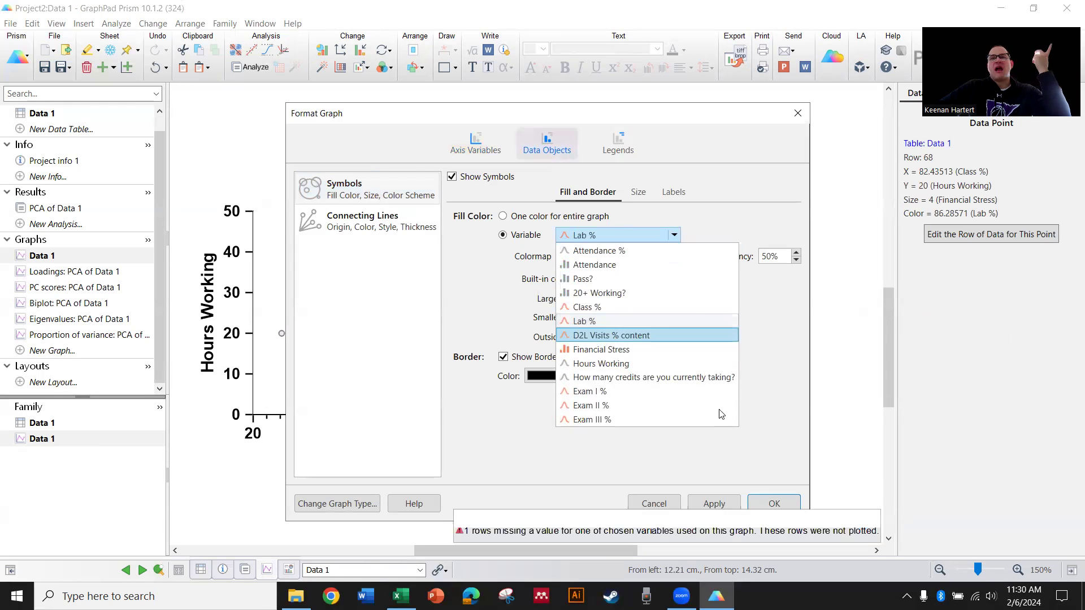
left_click(617, 338)
left_click(797, 504)
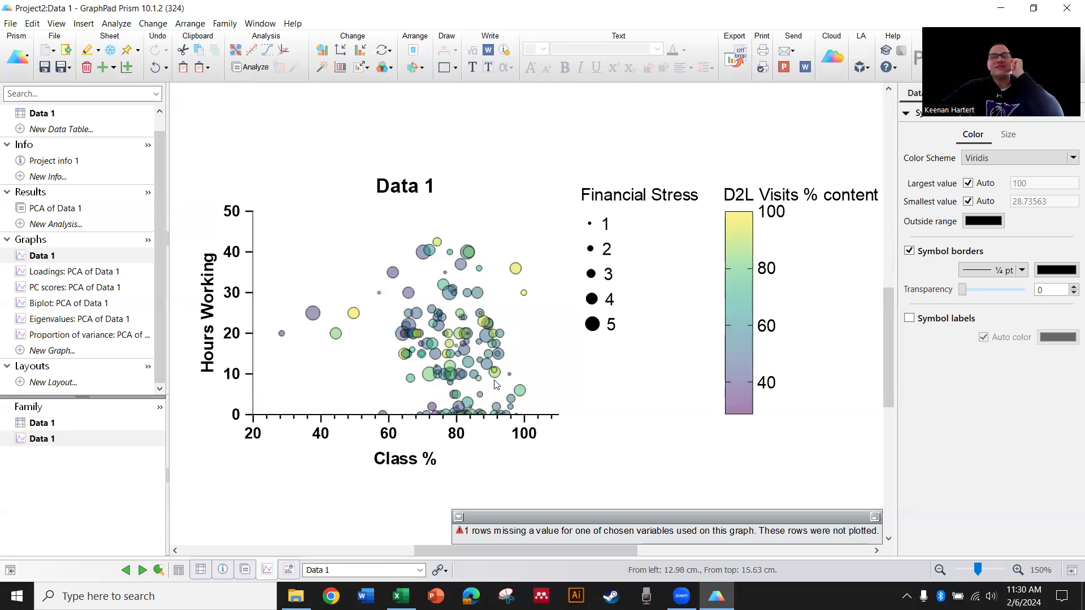
- Set the X axis variable to Exam I % and Y axis to Exam III %, and apply
mouse_move(442, 395)
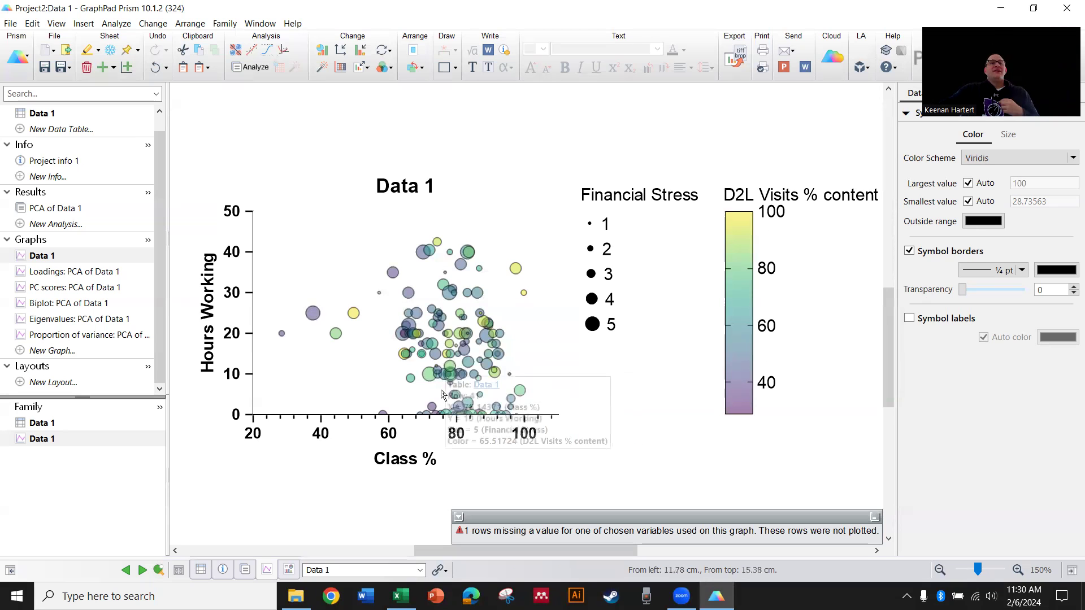
double_click(446, 375)
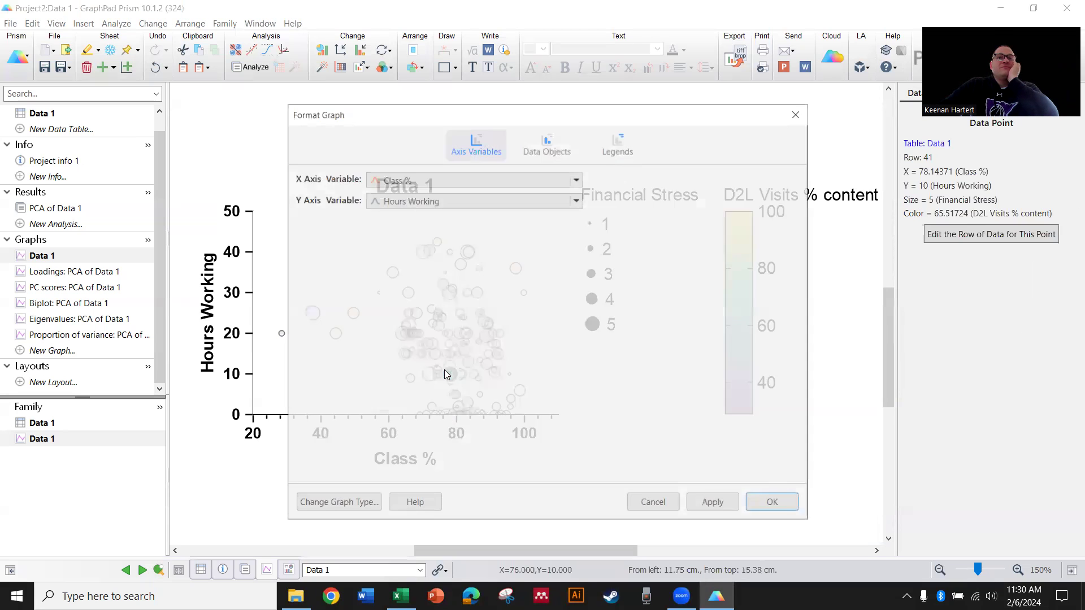
left_click(425, 181)
left_click(403, 280)
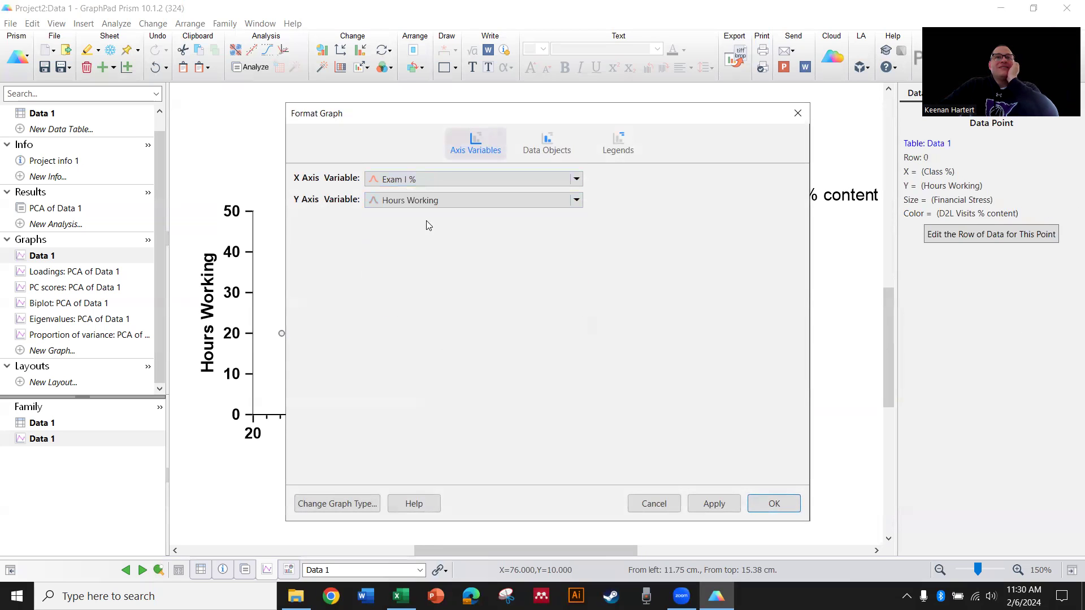
left_click(433, 202)
left_click(418, 329)
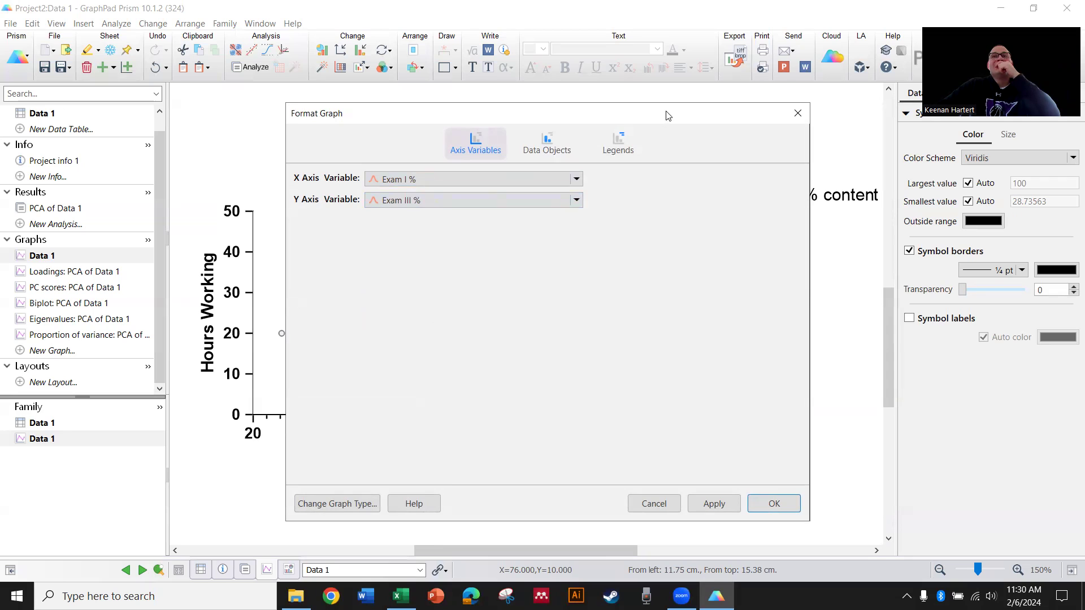
left_click_drag(666, 115, 259, 107)
left_click(306, 497)
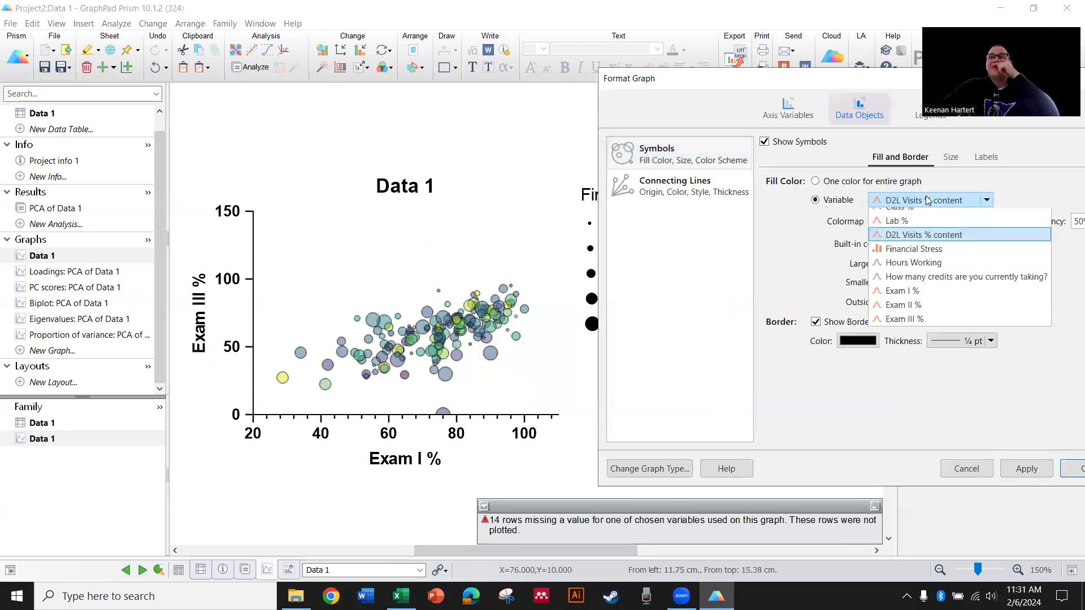
scroll(955, 304, "up", 2)
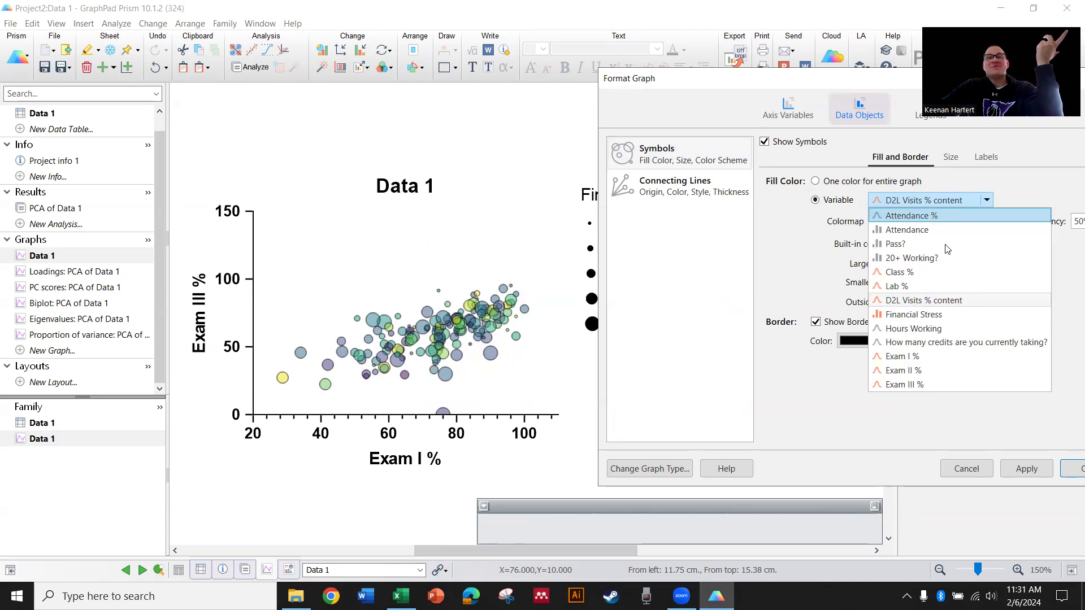
- Colour the bubbles by 20+ Working? and apply it
key("Return")
left_click(1040, 469)
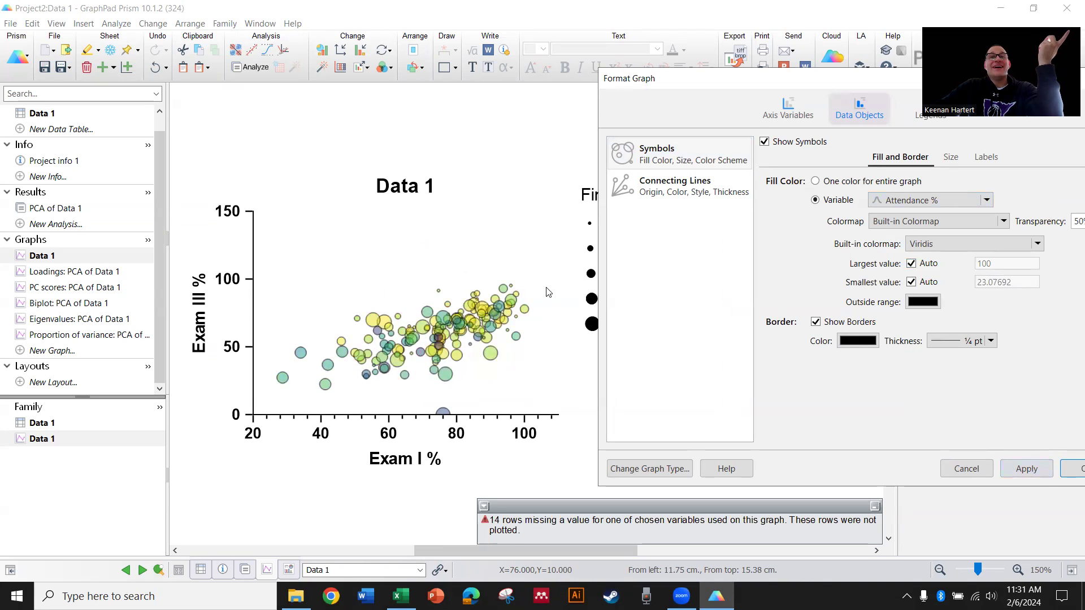
left_click(906, 201)
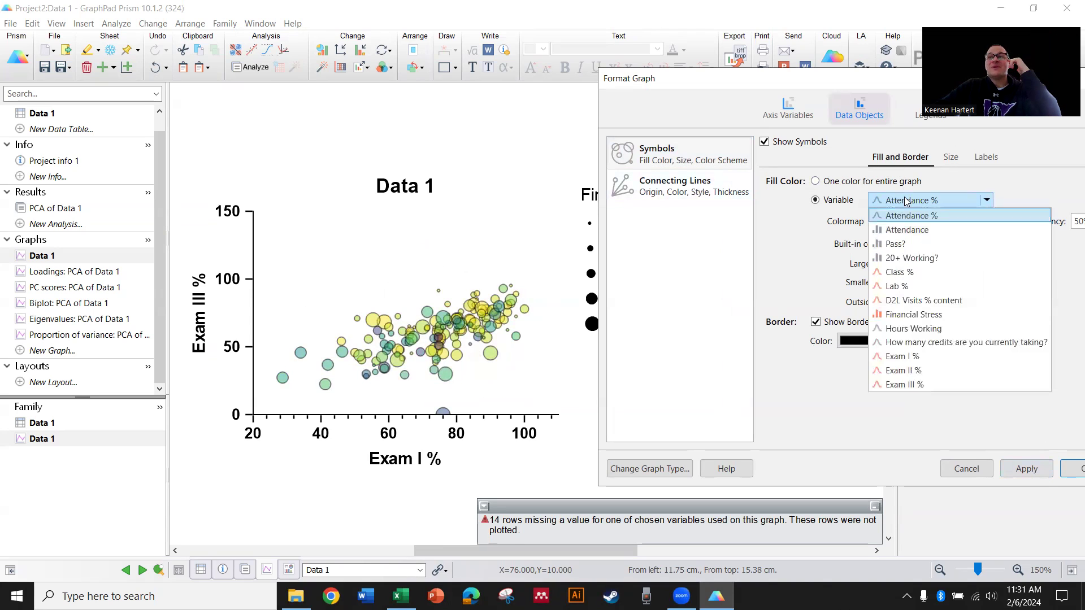
left_click(932, 259)
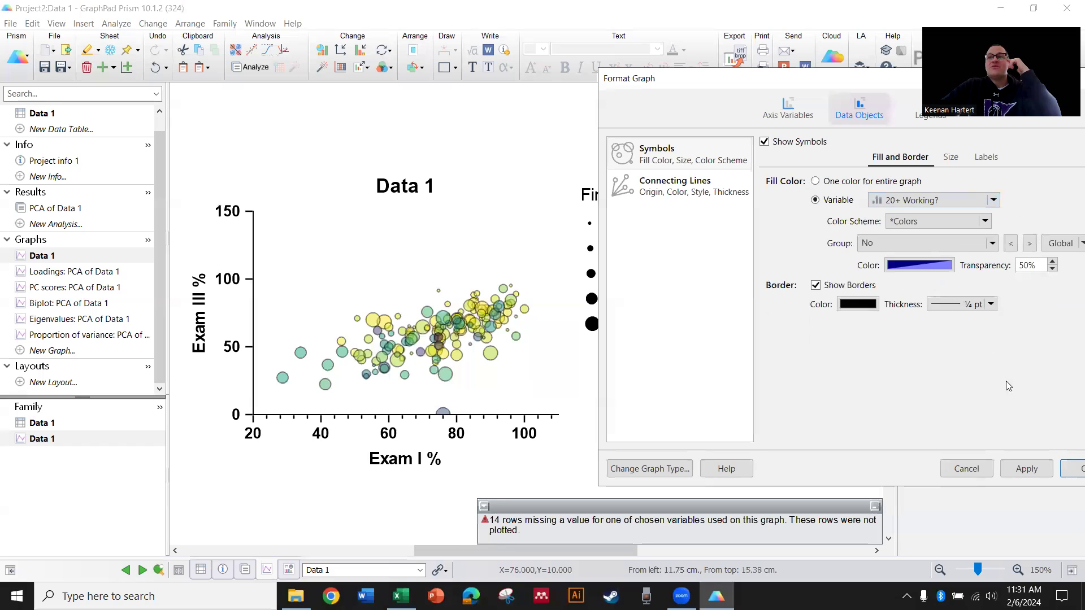
left_click(1029, 474)
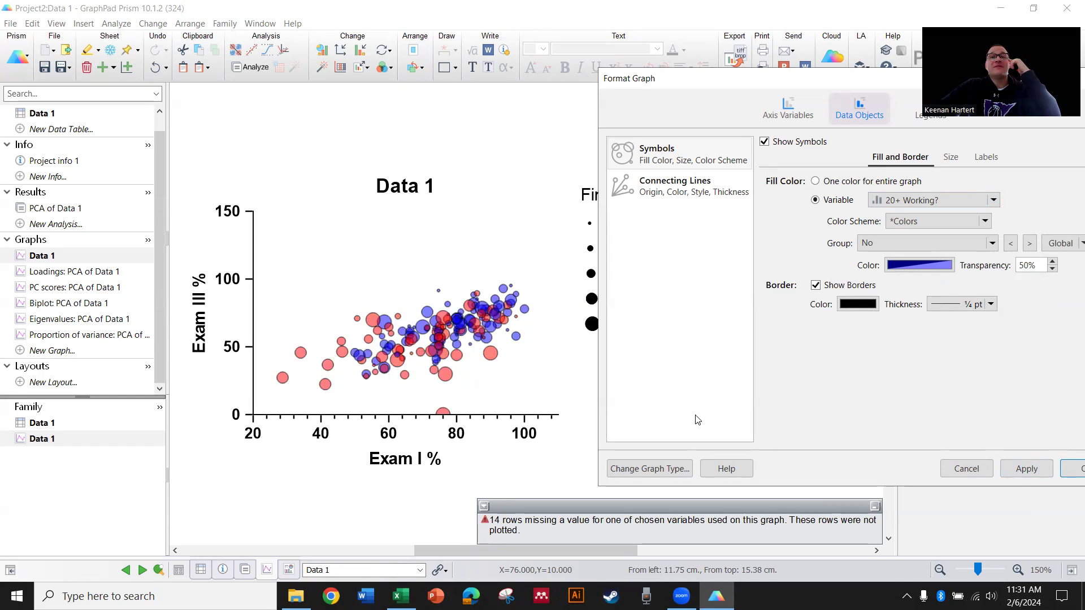
- Size the bubbles by Pass? and close Format Graph
left_click(949, 158)
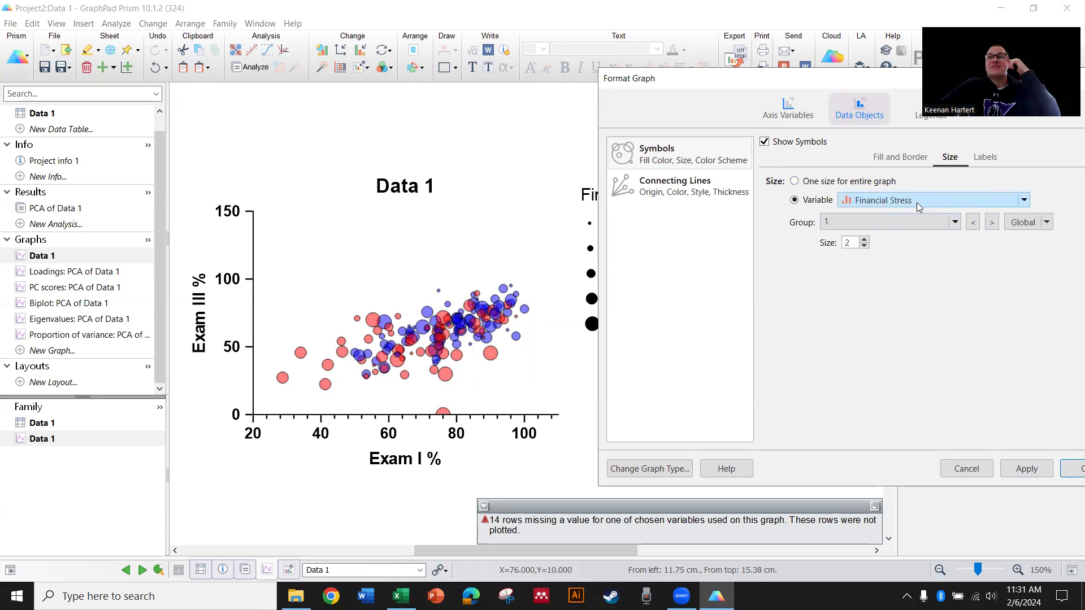
left_click(916, 203)
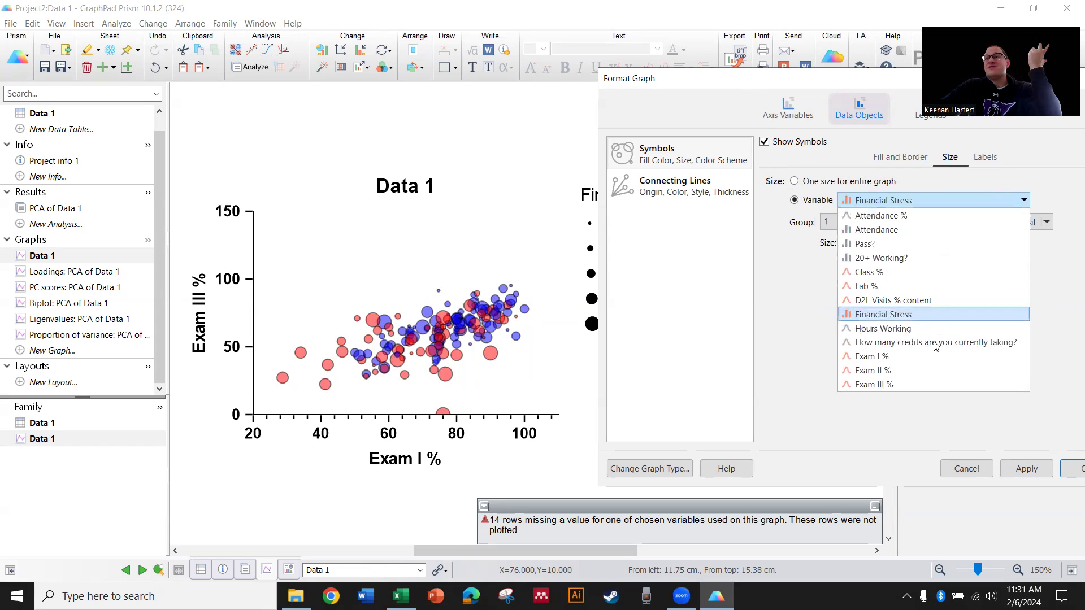
left_click(931, 243)
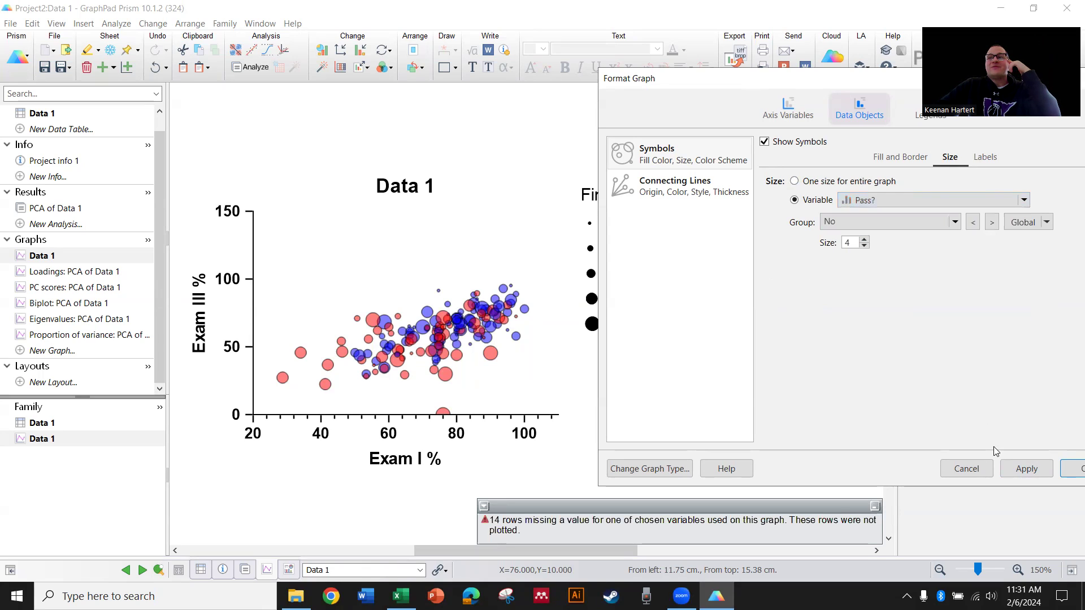
left_click(1021, 471)
left_click(1066, 467)
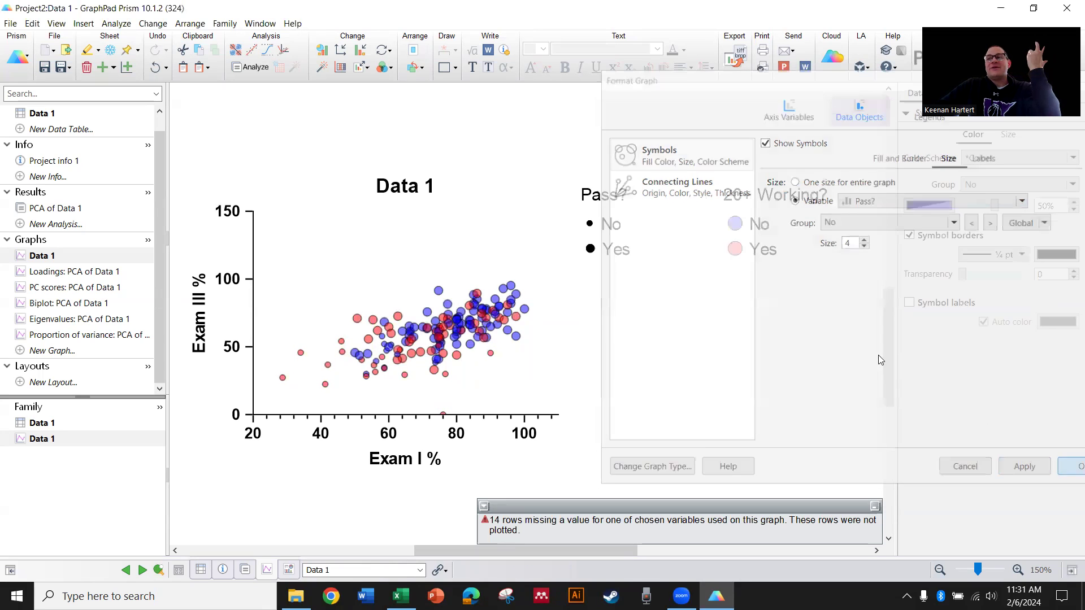